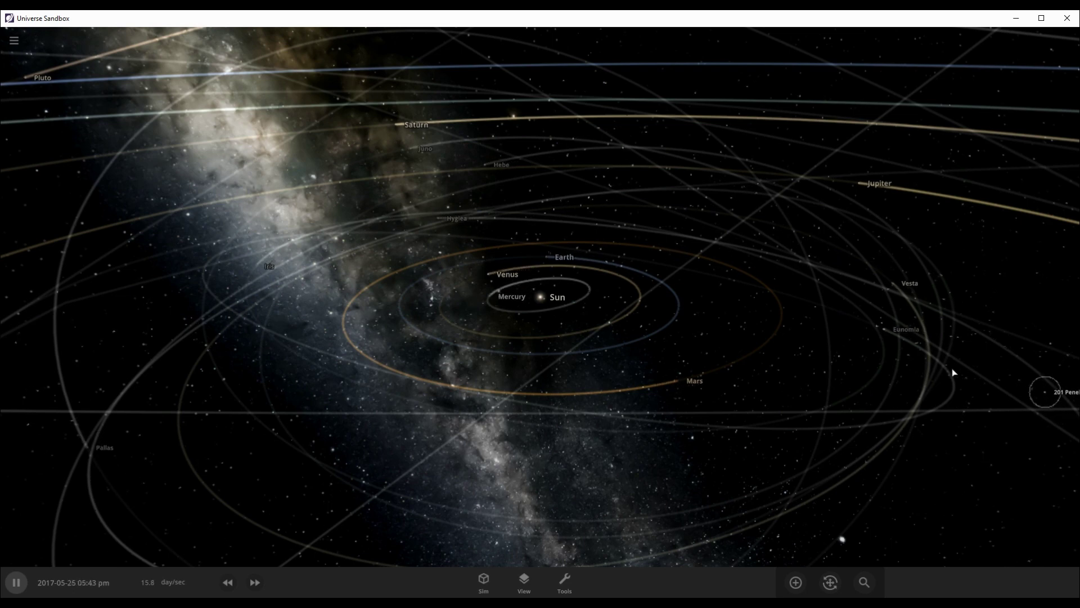
drag(629, 285, 434, 394)
scroll(432, 390, down, 10)
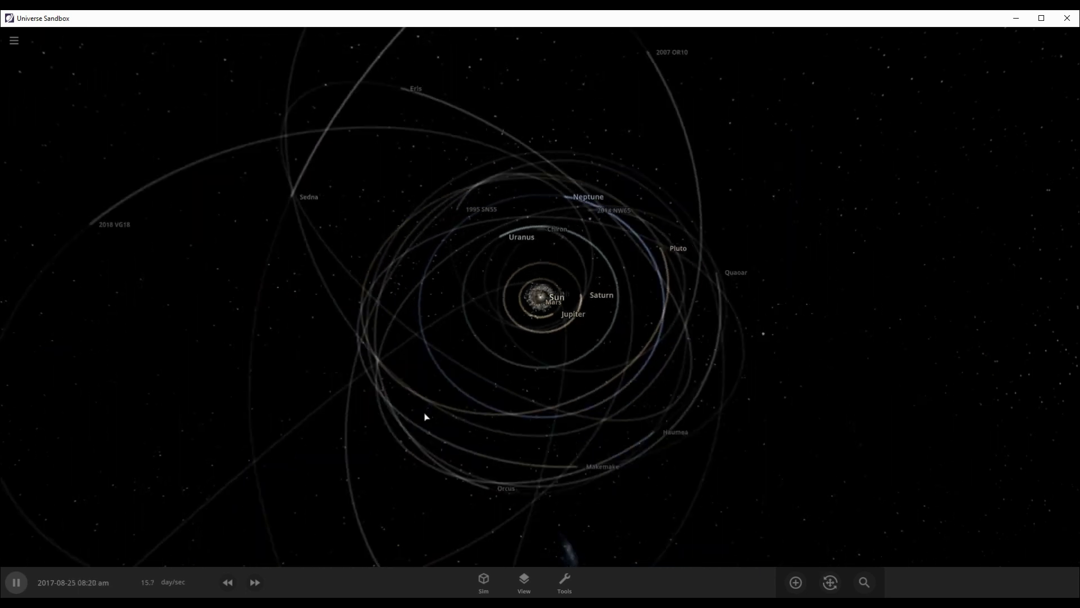
scroll(425, 416, down, 5)
drag(426, 422, 554, 382)
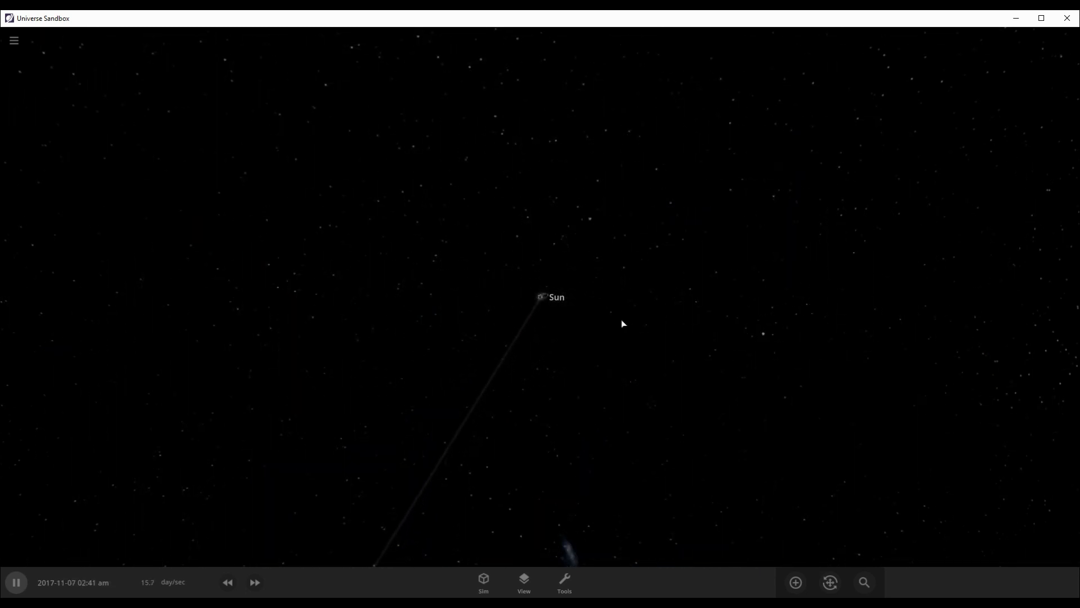
scroll(622, 323, up, 10)
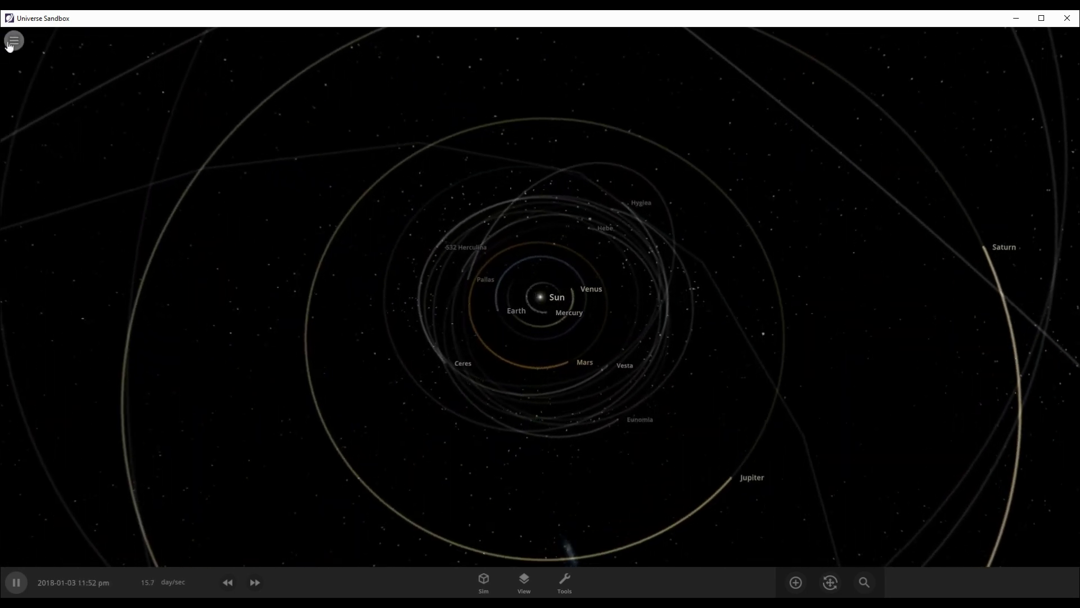
- Start a new empty simulation and place a random main sequence star in it
click(10, 43)
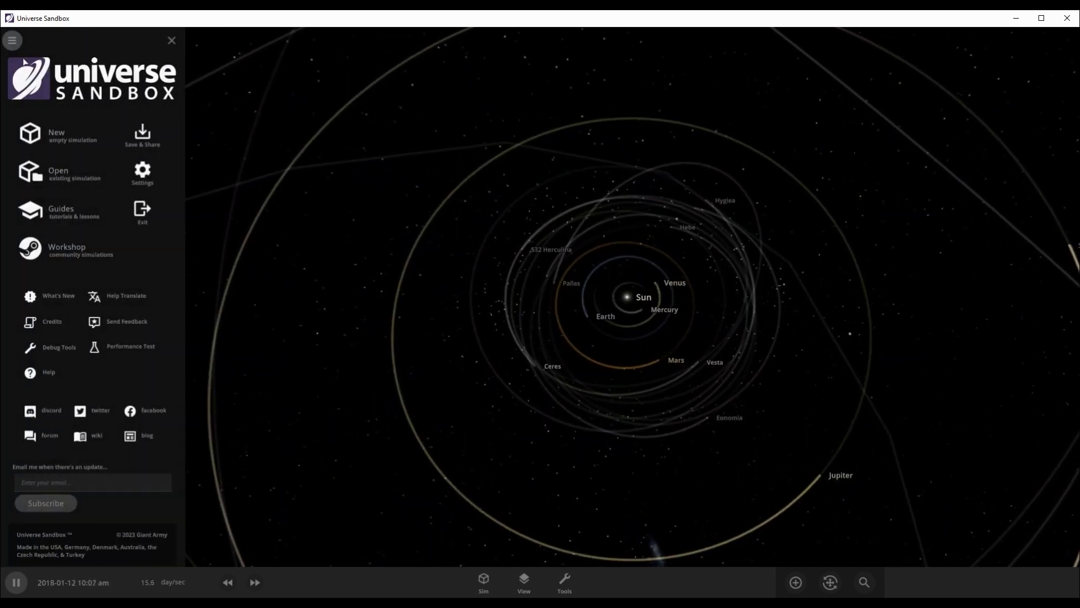
click(80, 141)
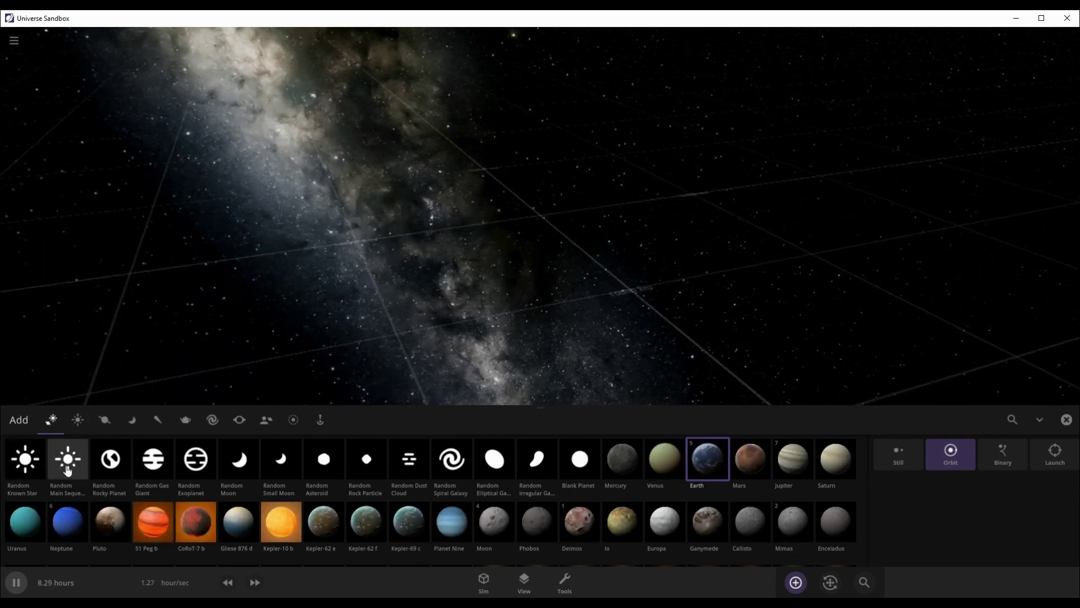
click(67, 470)
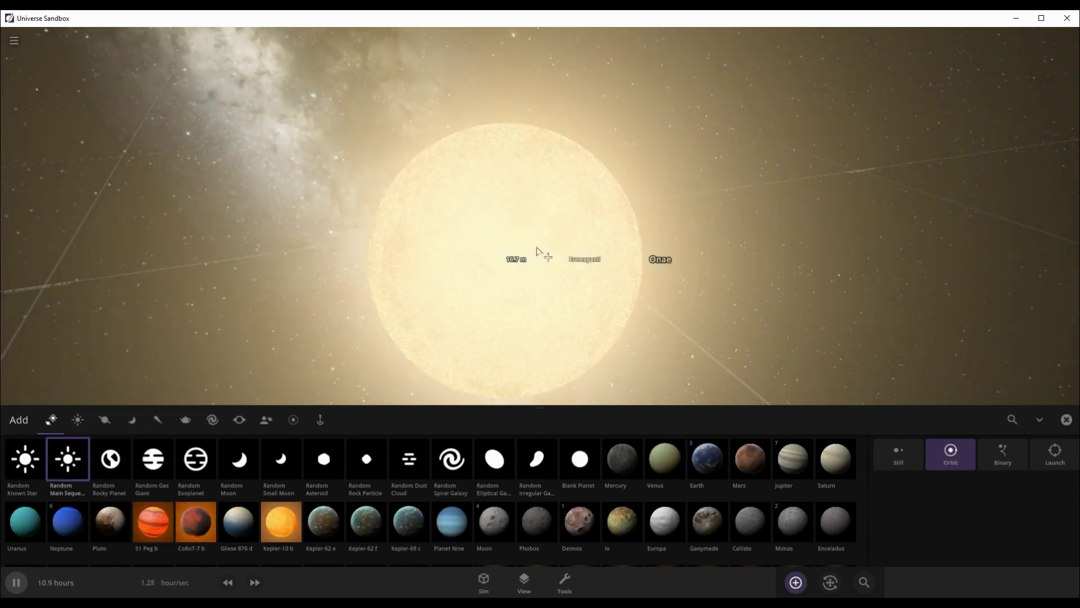
- Add a second random main sequence star in Binary mode, about 1.24 AU from the first star, and finish adding objects
scroll(853, 244, down, 3)
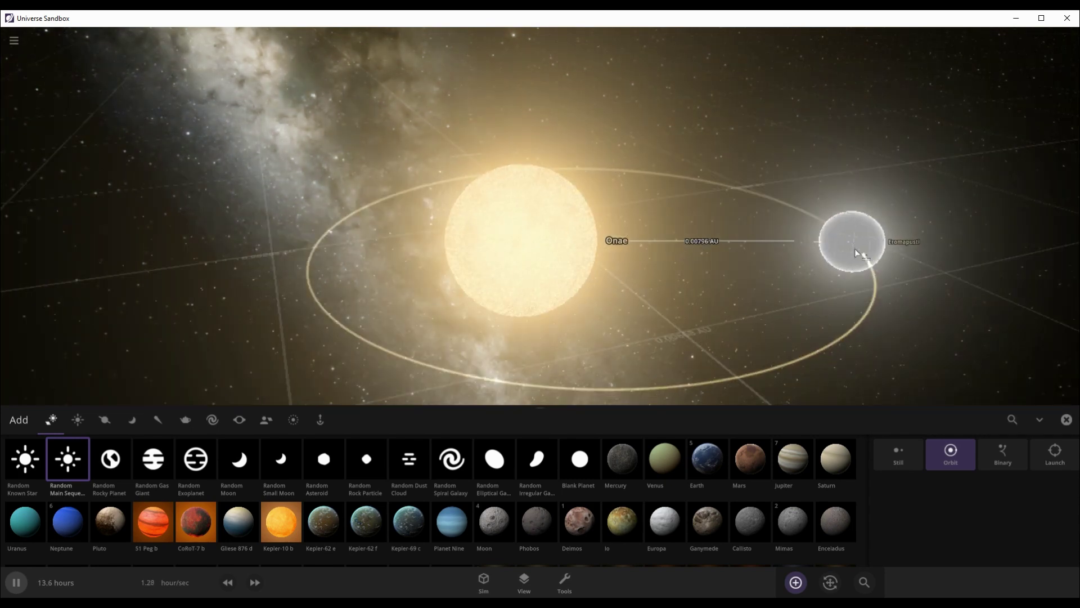
scroll(855, 249, down, 1)
right_drag(730, 236, 711, 307)
scroll(709, 300, down, 3)
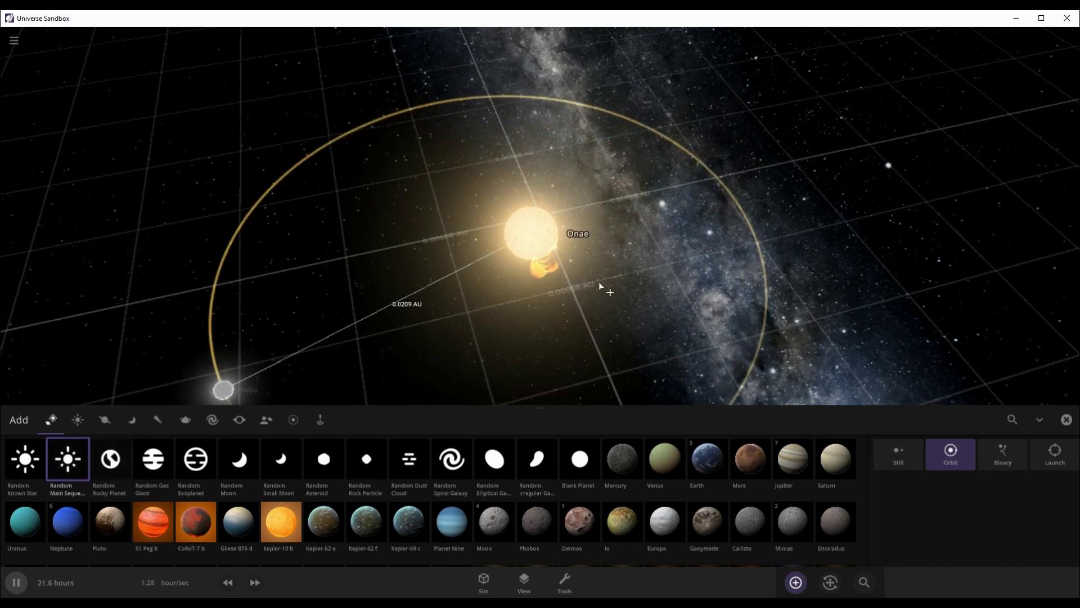
scroll(702, 270, down, 5)
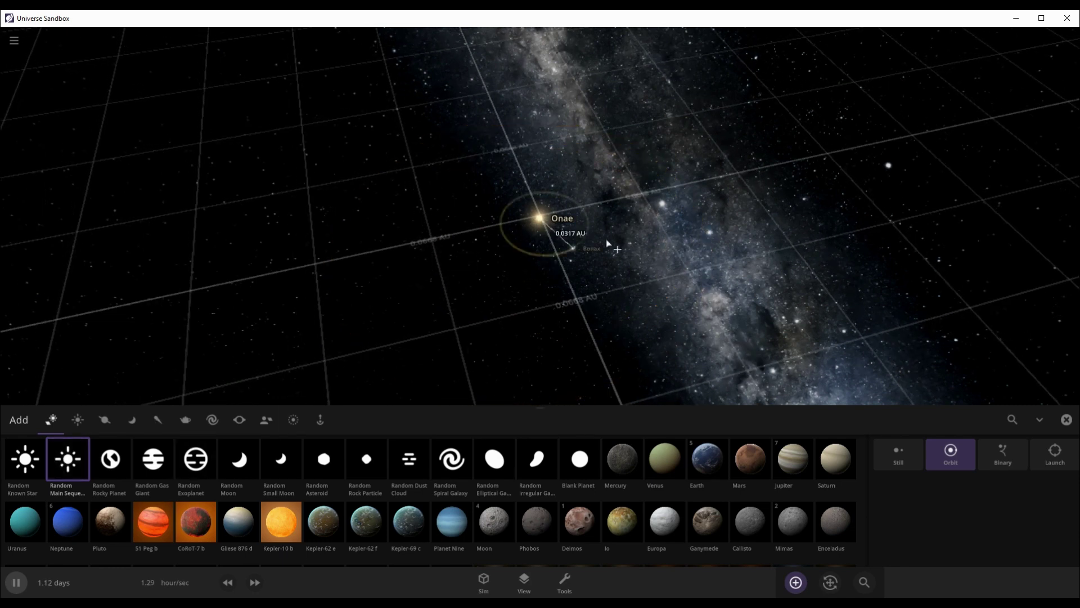
scroll(607, 242, up, 10)
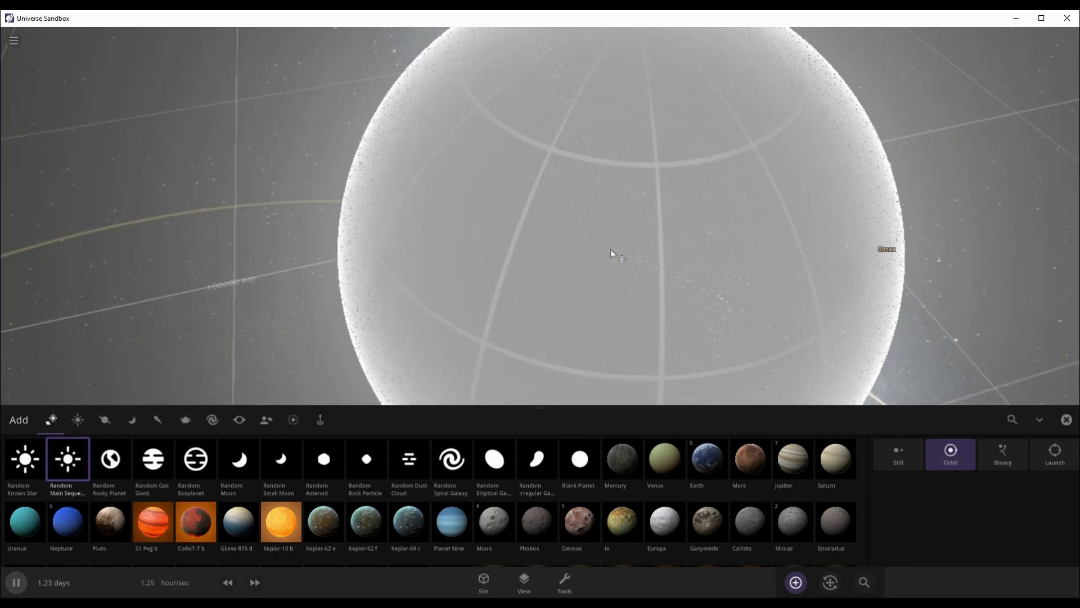
scroll(611, 249, down, 10)
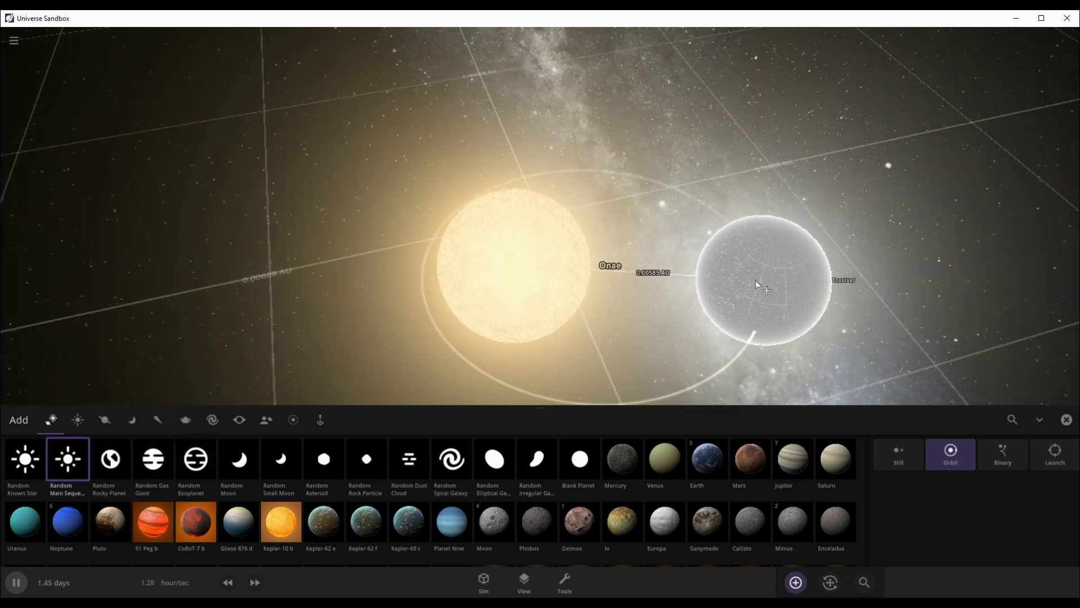
scroll(743, 285, down, 5)
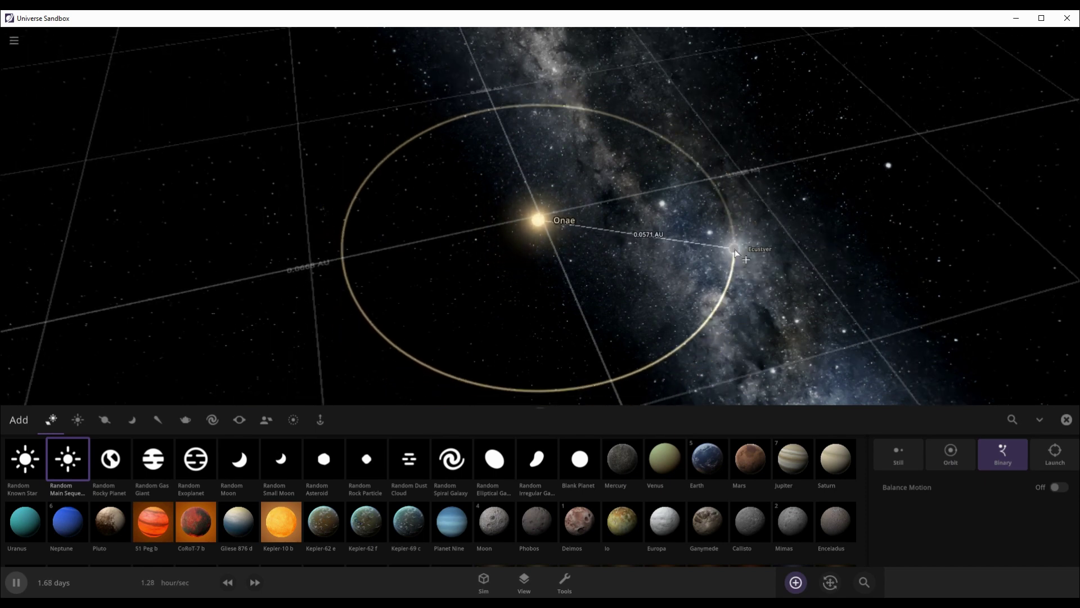
scroll(735, 249, down, 4)
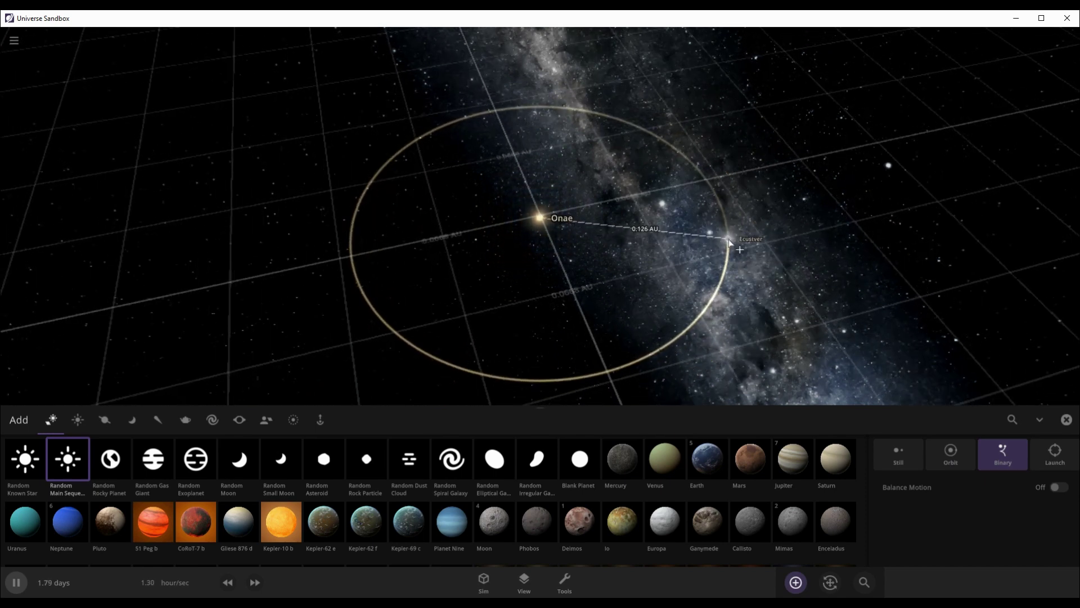
scroll(730, 242, down, 3)
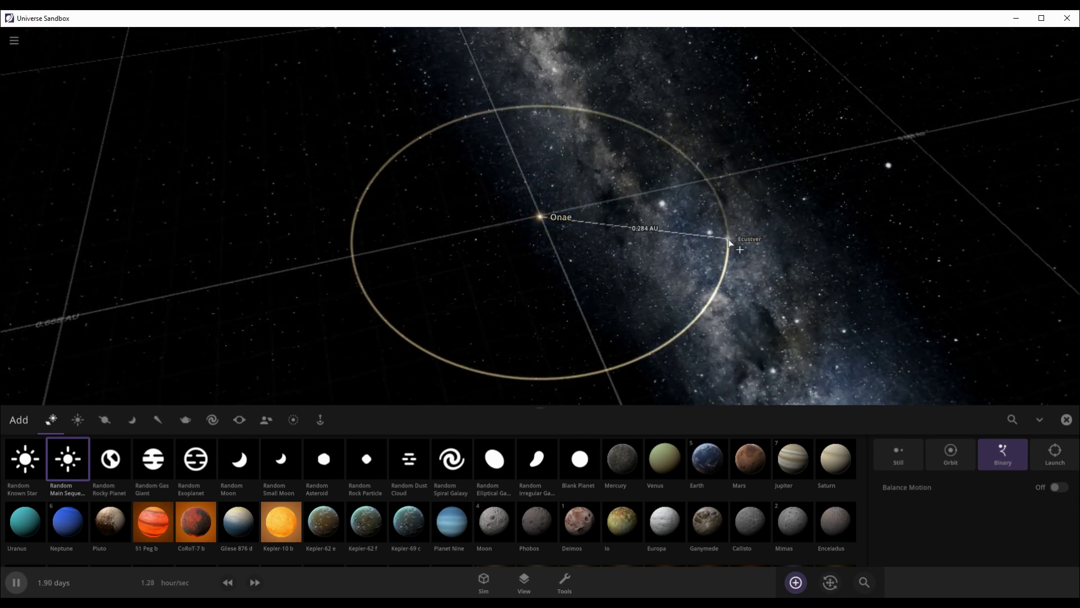
scroll(730, 242, down, 5)
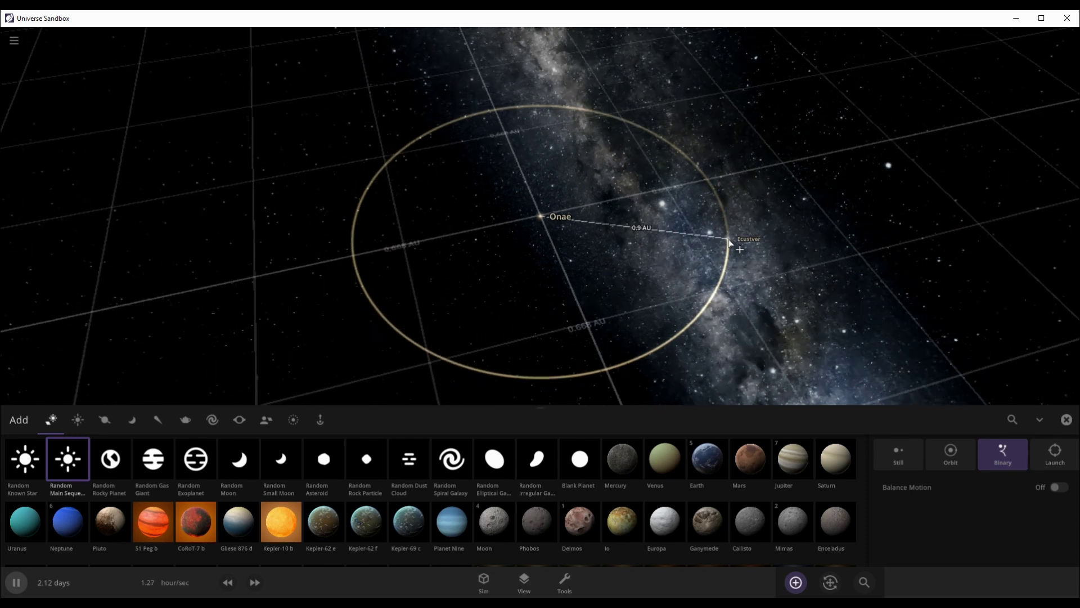
scroll(728, 240, down, 2)
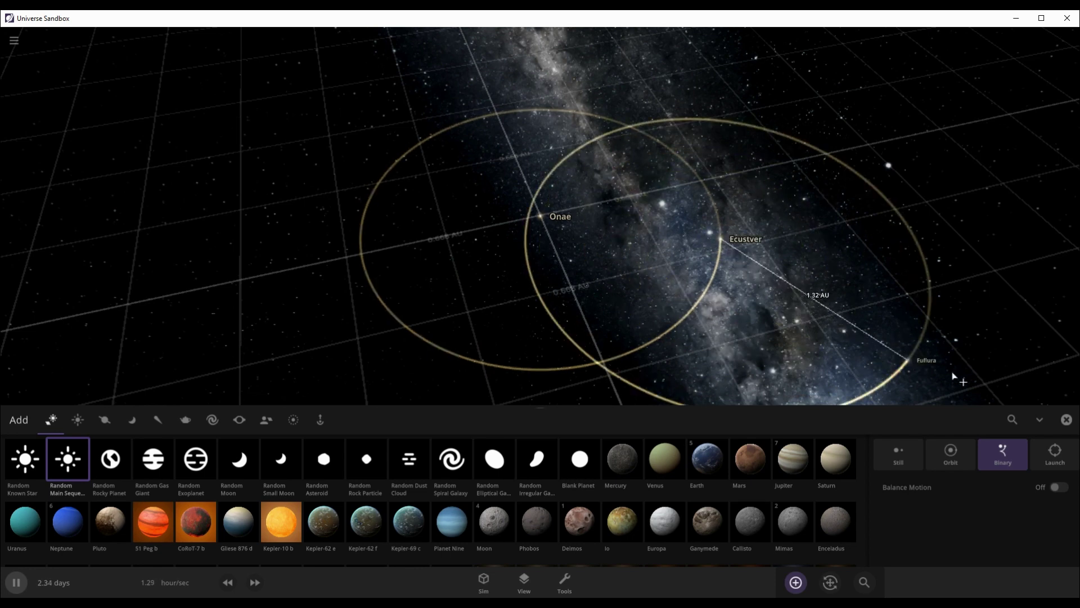
click(1066, 422)
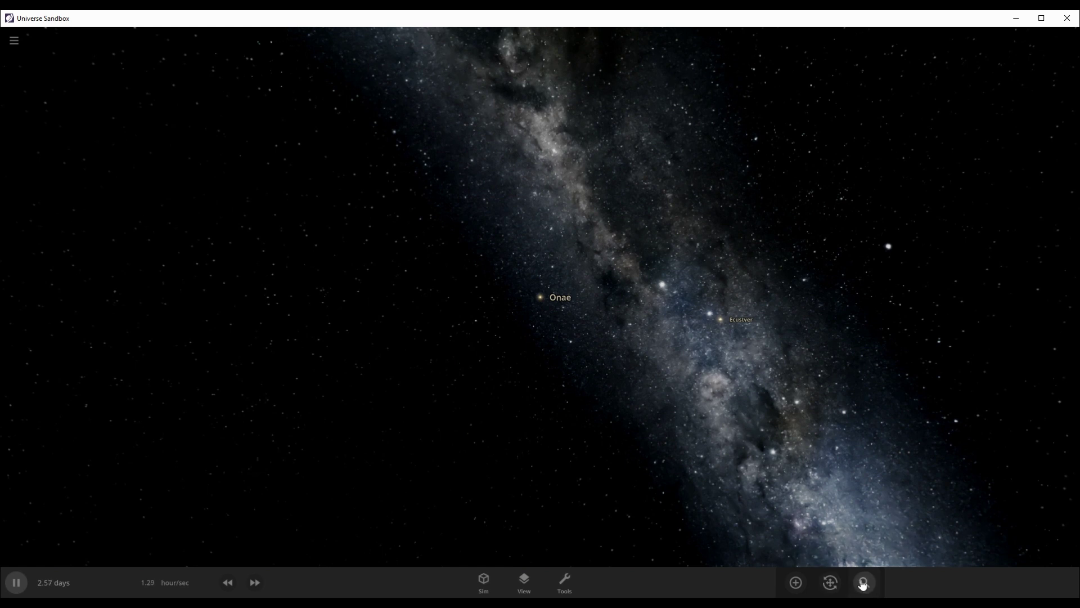
- Display the orbits of the two stars instead of their trails
click(562, 583)
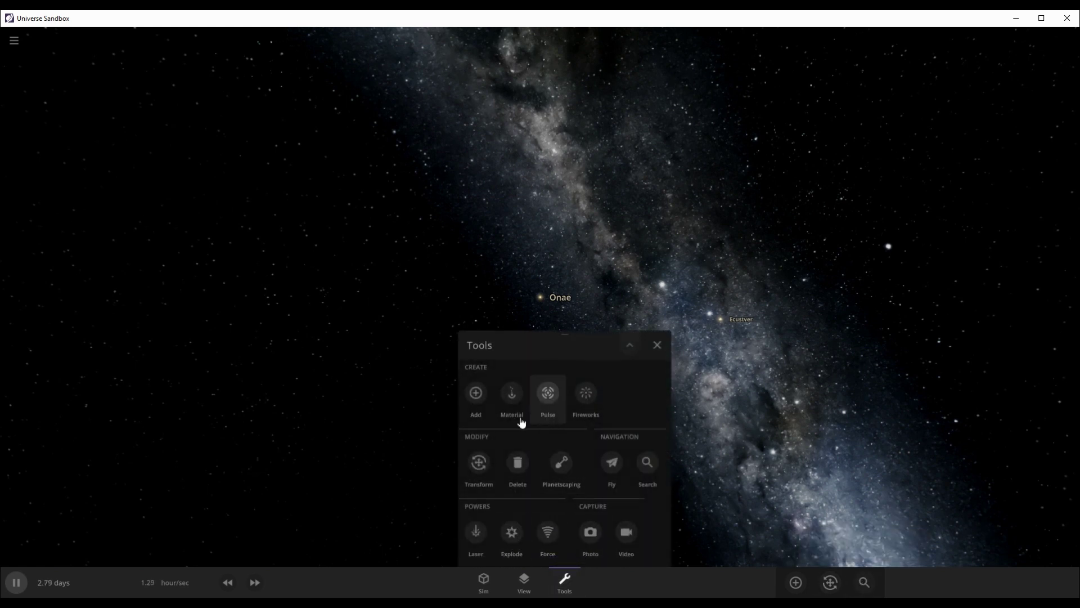
click(657, 345)
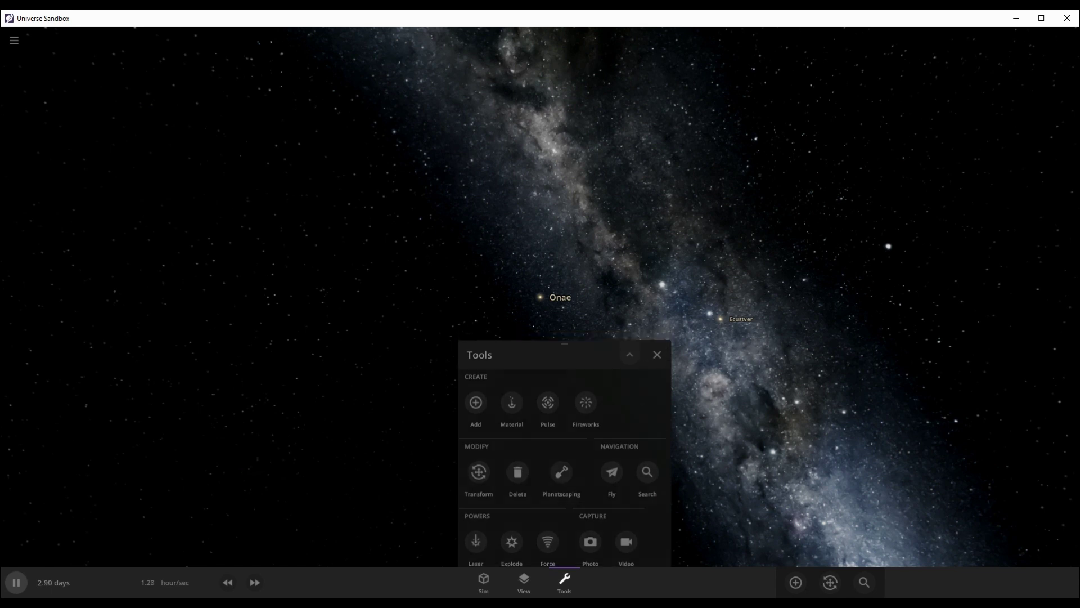
click(524, 583)
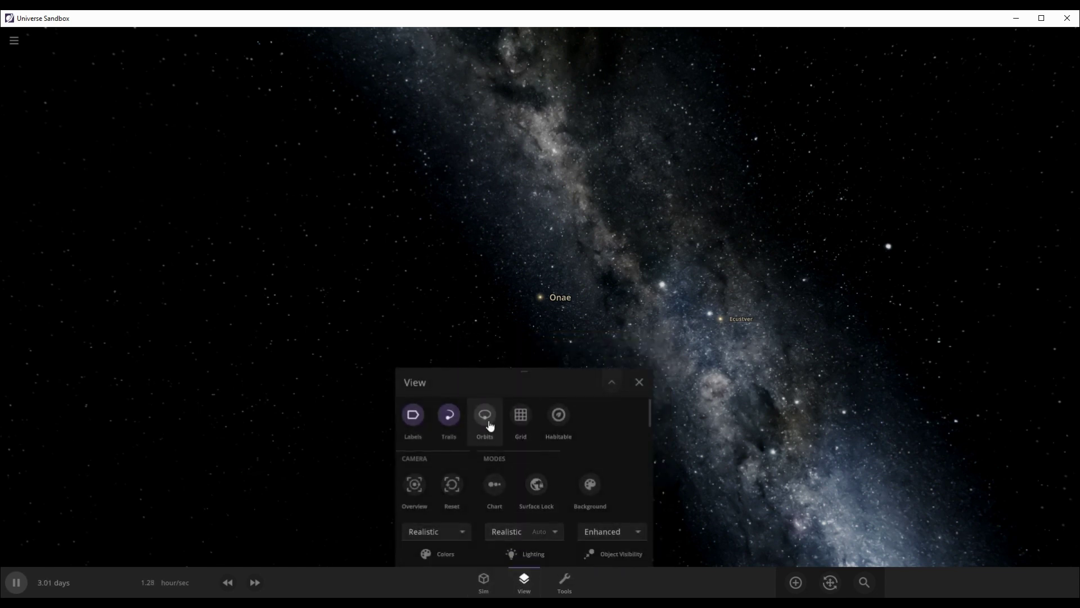
drag(625, 305, 653, 328)
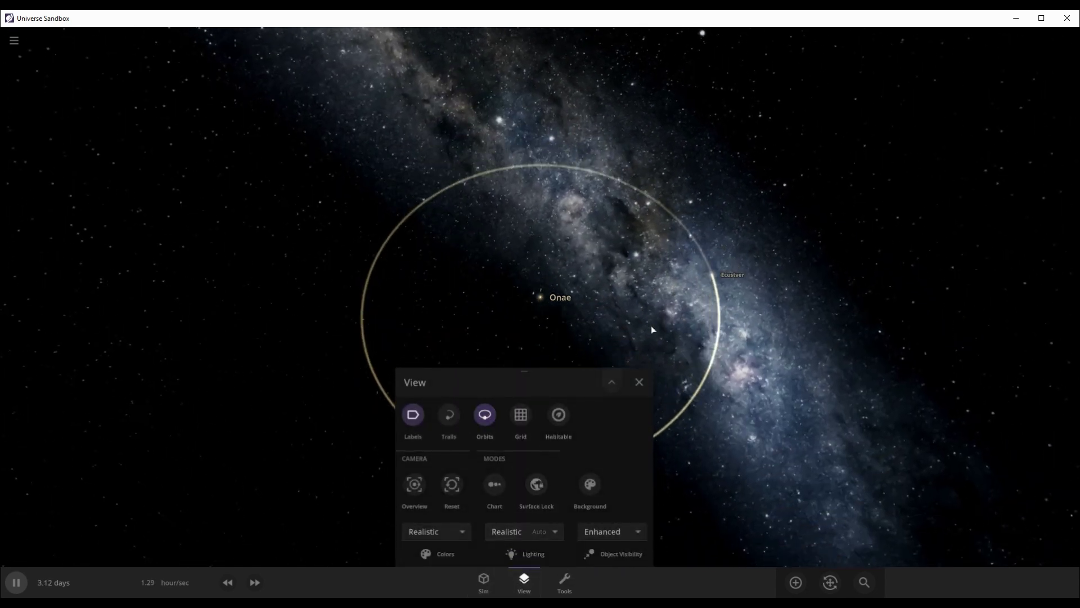
scroll(651, 330, up, 3)
scroll(651, 330, down, 2)
click(539, 297)
click(640, 383)
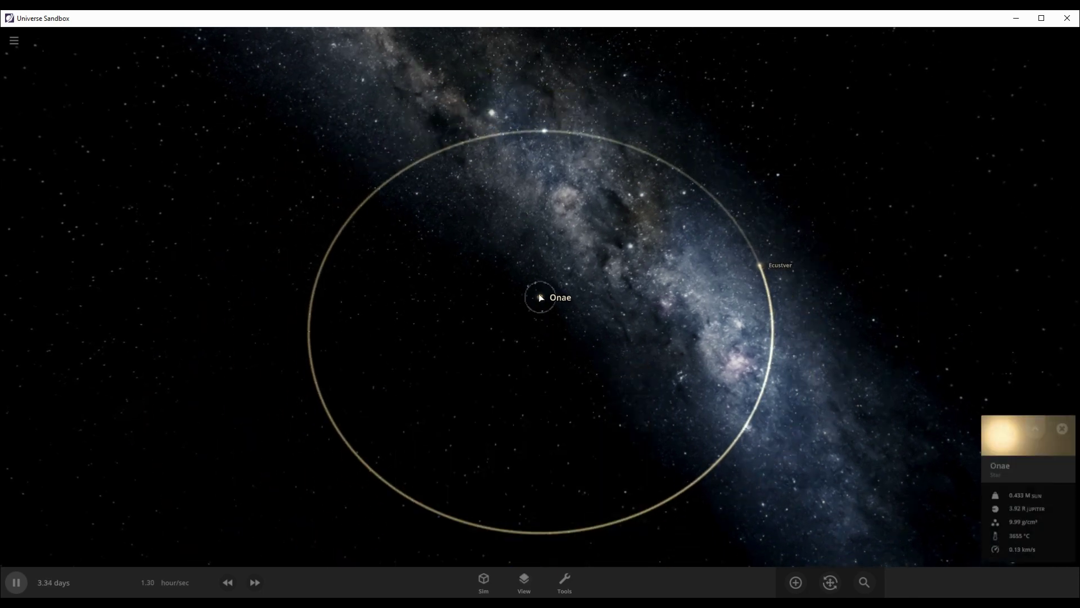
- Select both stars together and create a barycenter for the pair
click(783, 275)
click(760, 269)
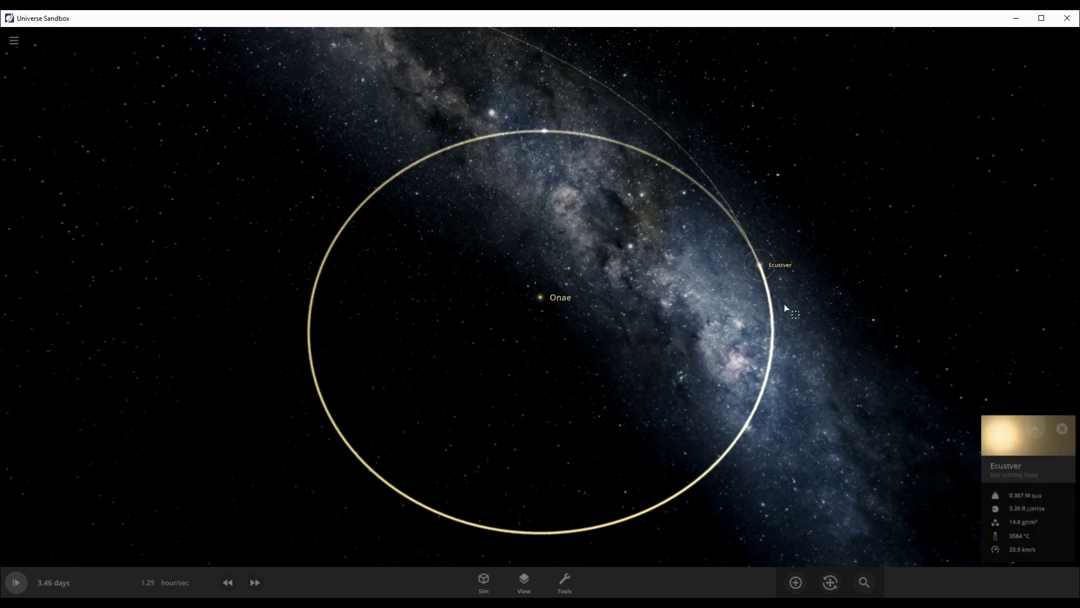
scroll(774, 363, down, 6)
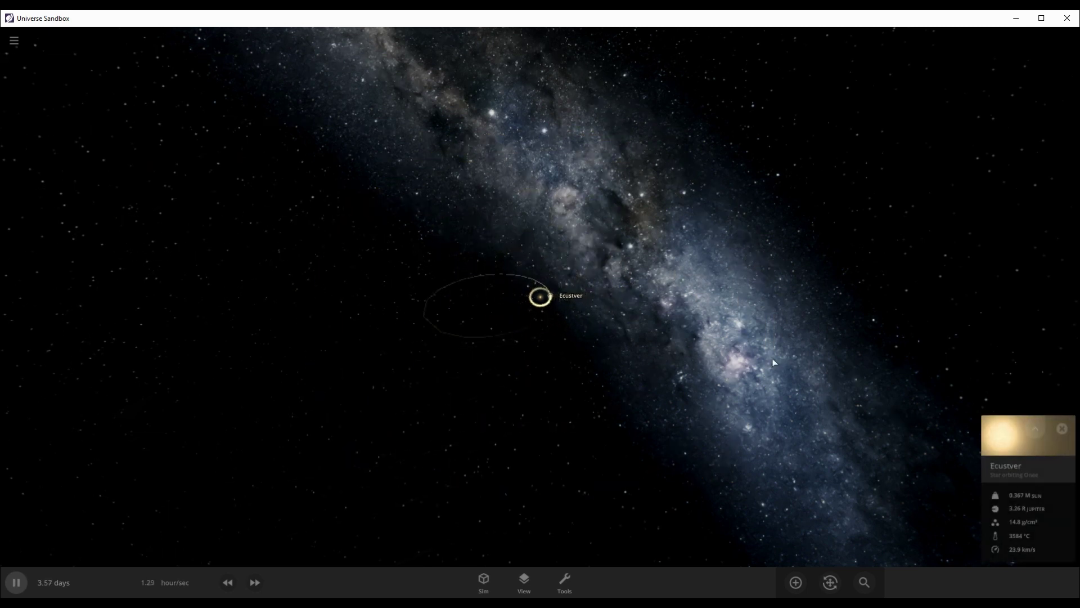
scroll(774, 363, up, 6)
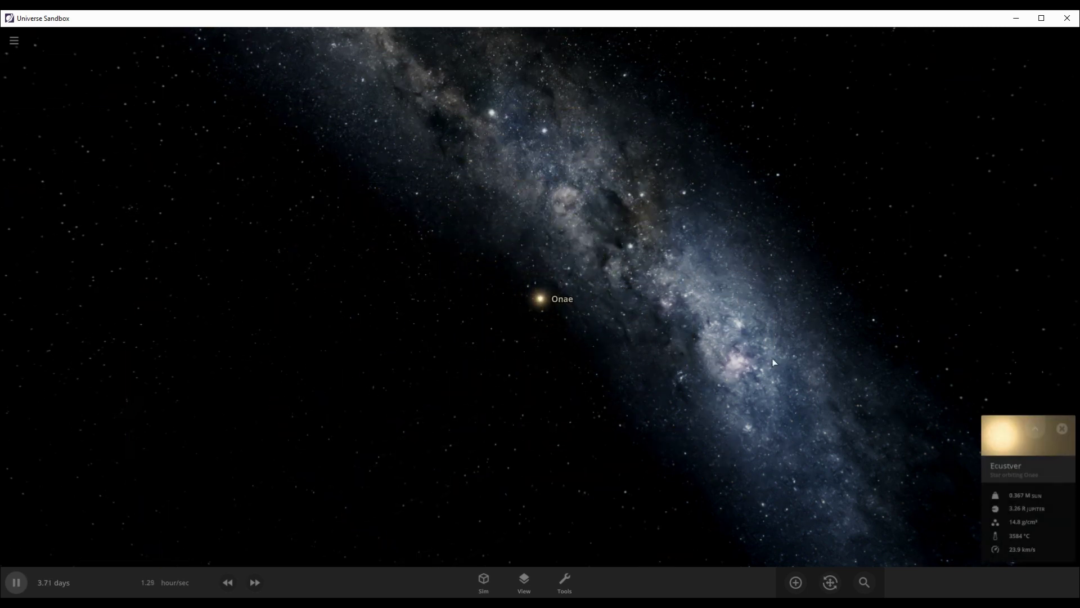
scroll(774, 363, down, 5)
key(space)
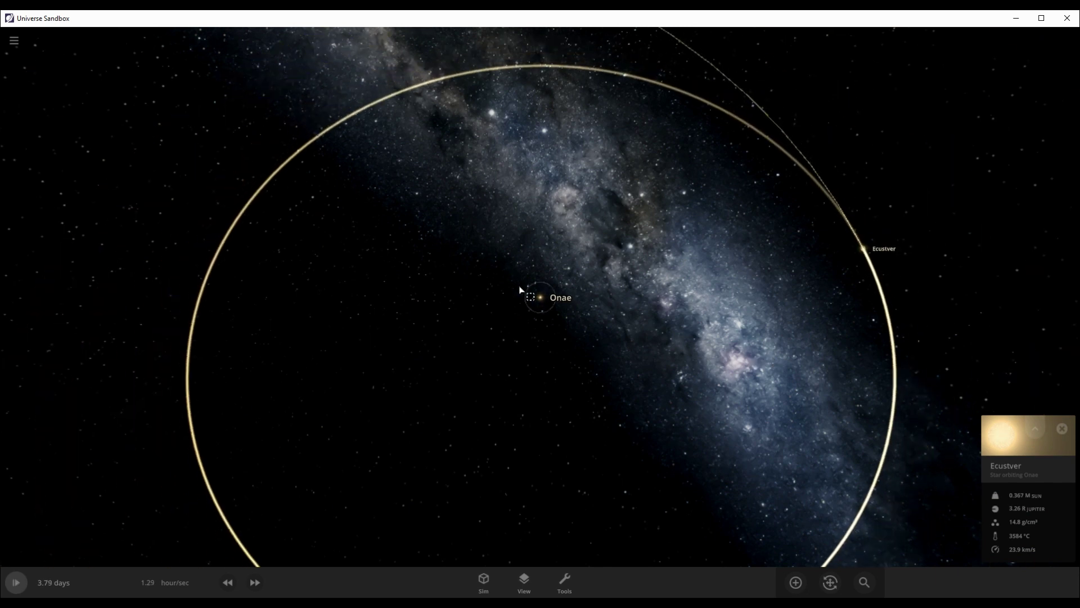
click(536, 295)
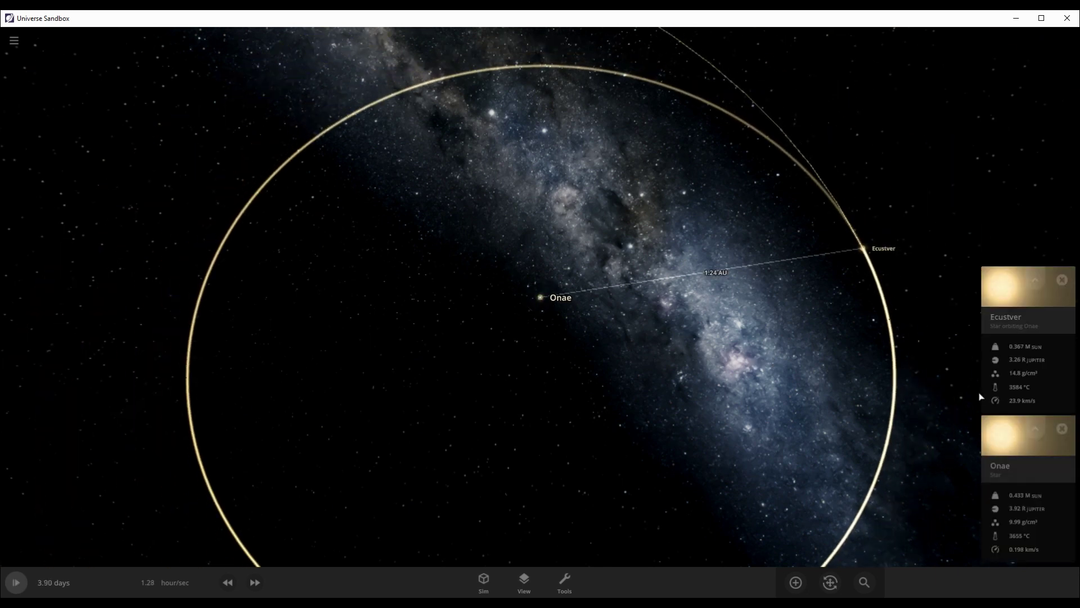
click(1023, 499)
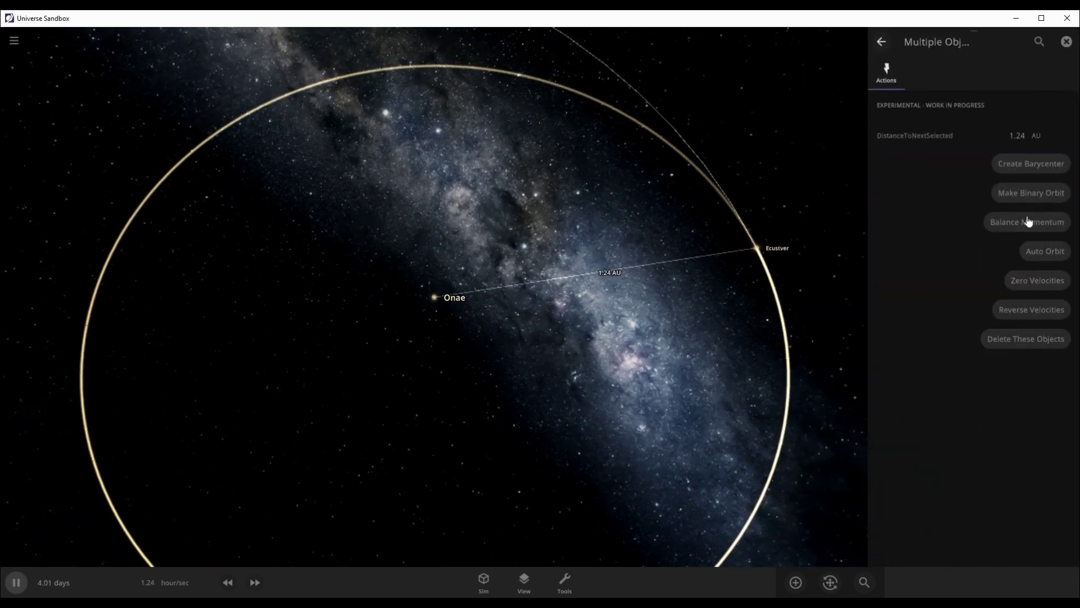
click(1049, 167)
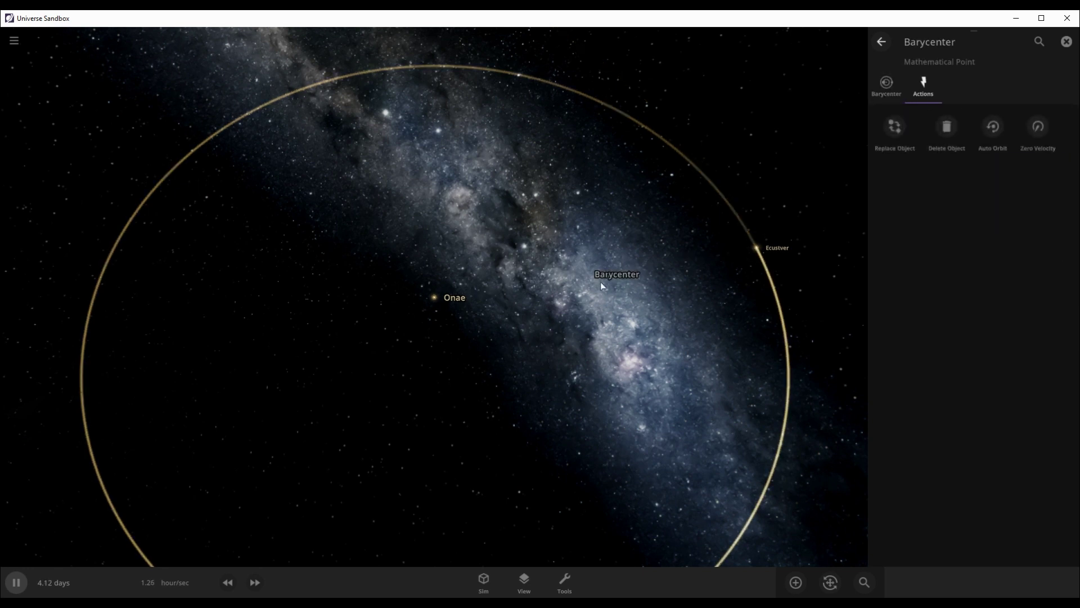
click(1067, 42)
scroll(792, 258, down, 5)
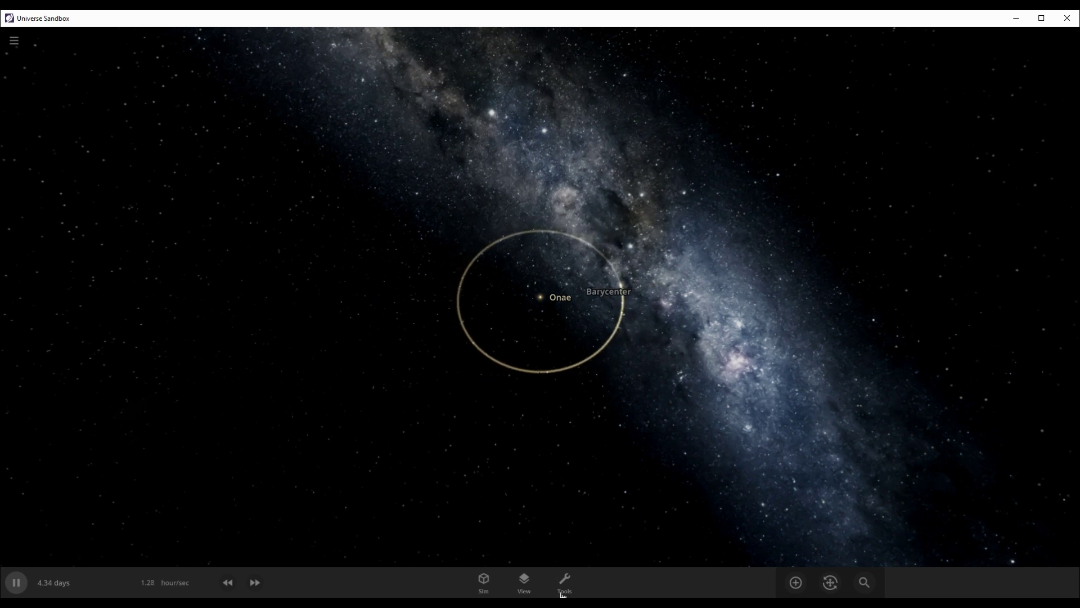
- Hide the orbit lines and focus the view on the barycenter between the two stars
click(519, 588)
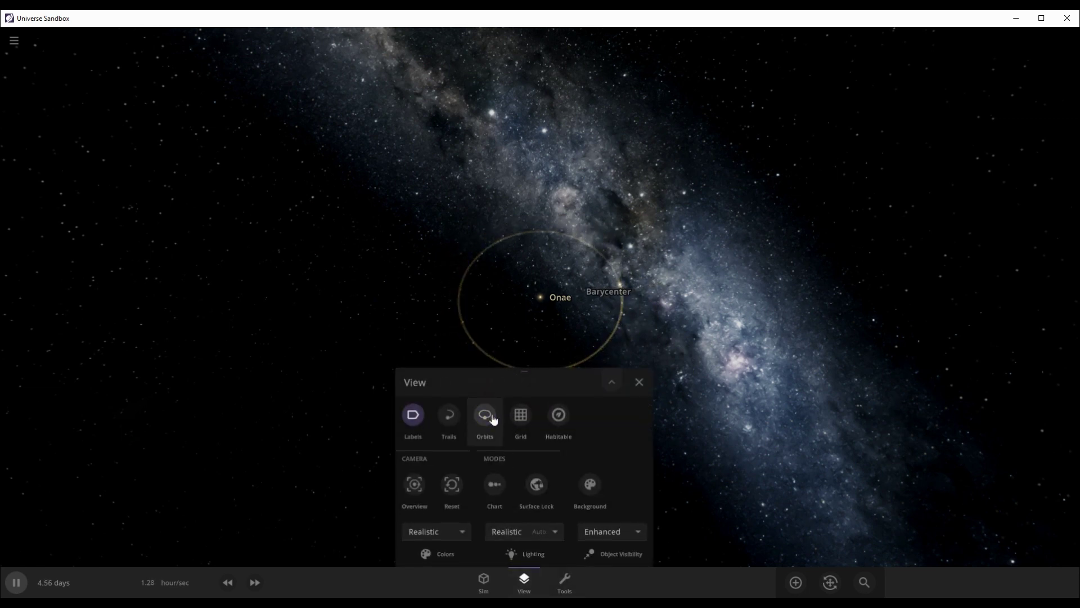
click(639, 381)
drag(675, 372, 620, 318)
scroll(629, 309, up, 3)
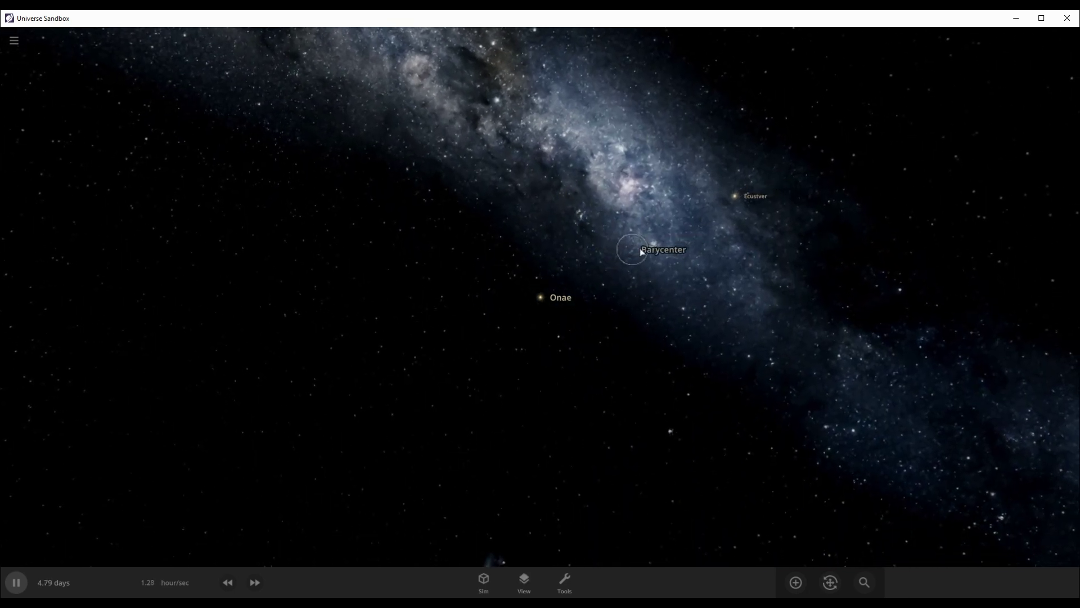
click(641, 256)
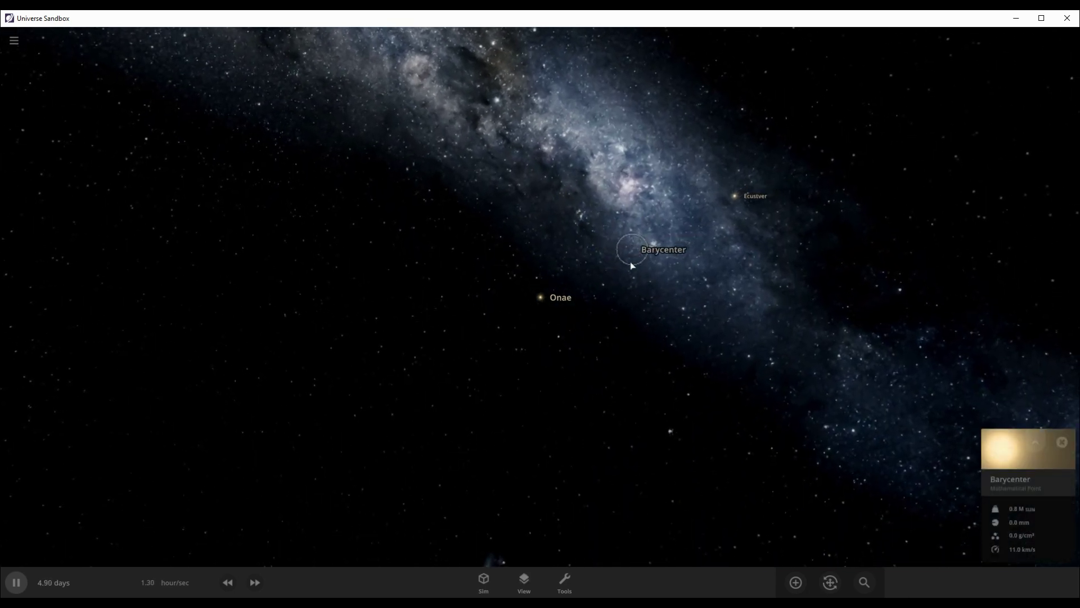
double_click(631, 262)
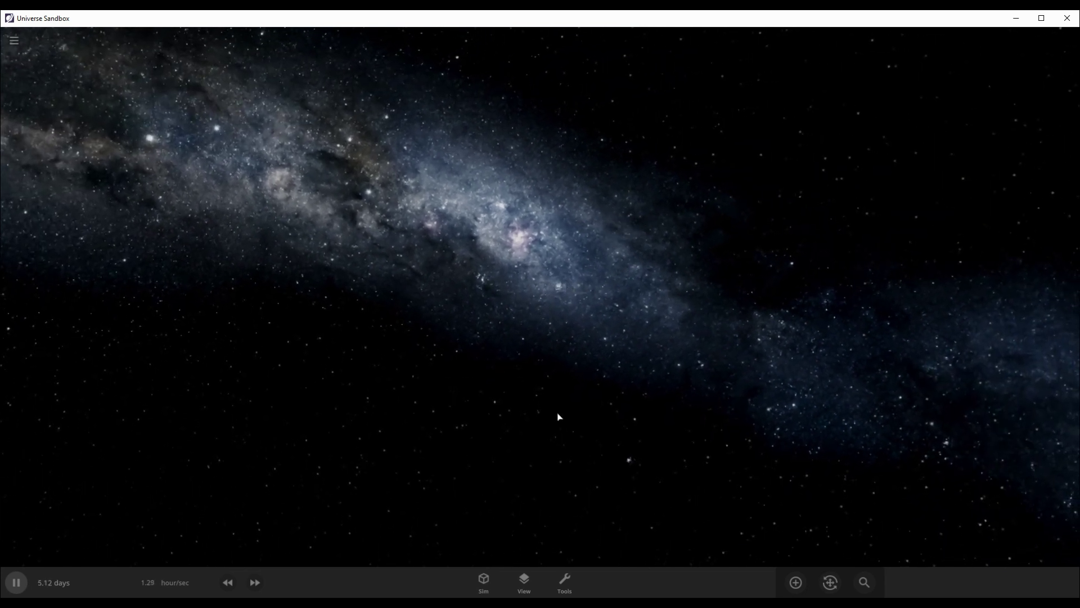
drag(568, 348, 340, 373)
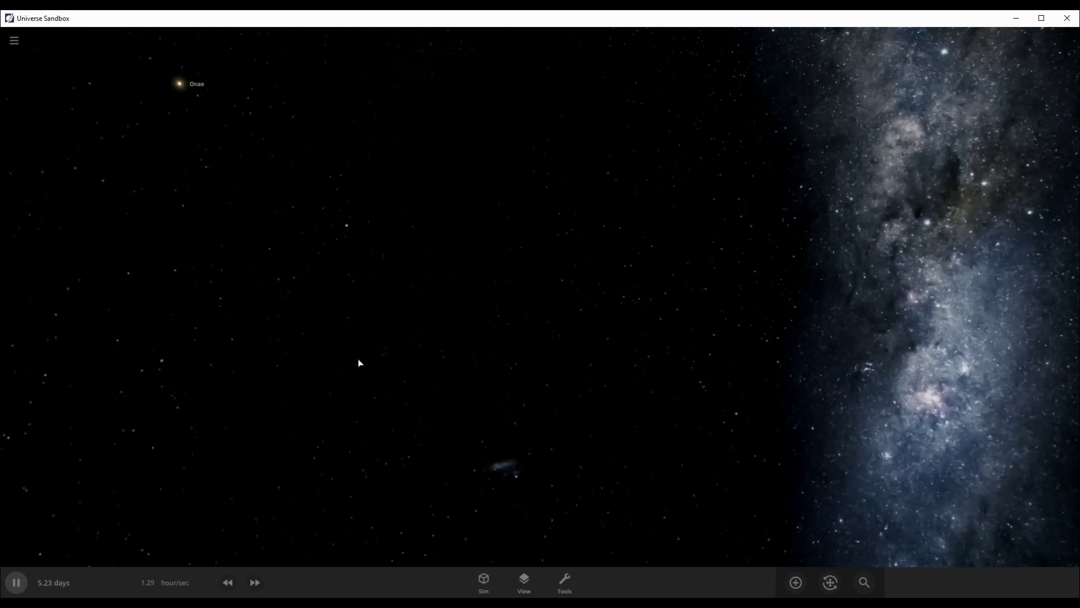
- Display the habitable zones around the stars and close the object-adding mode
drag(399, 241, 294, 176)
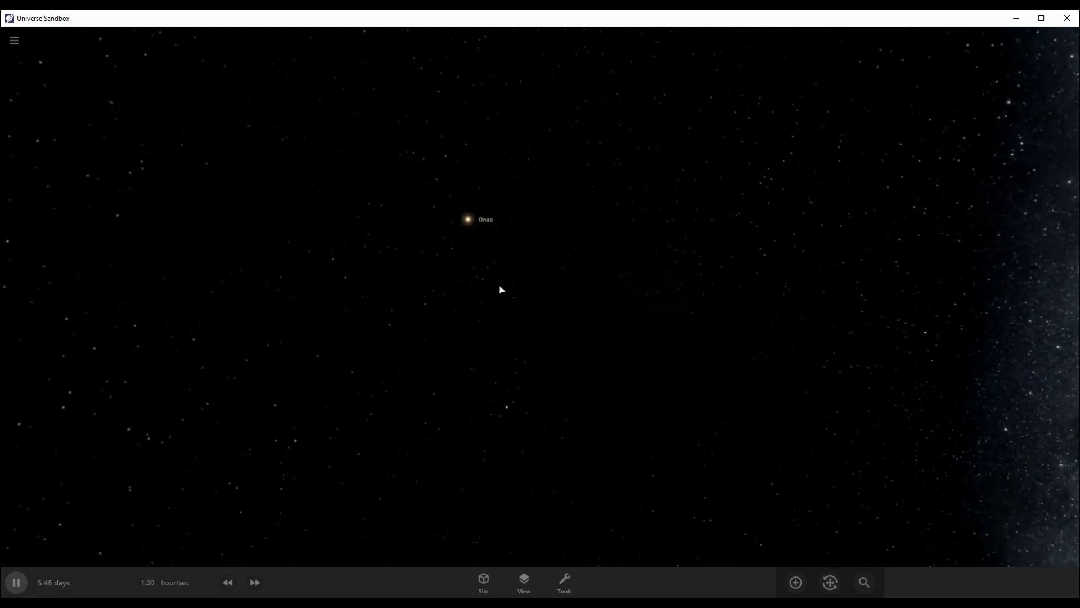
drag(501, 290, 610, 359)
click(796, 582)
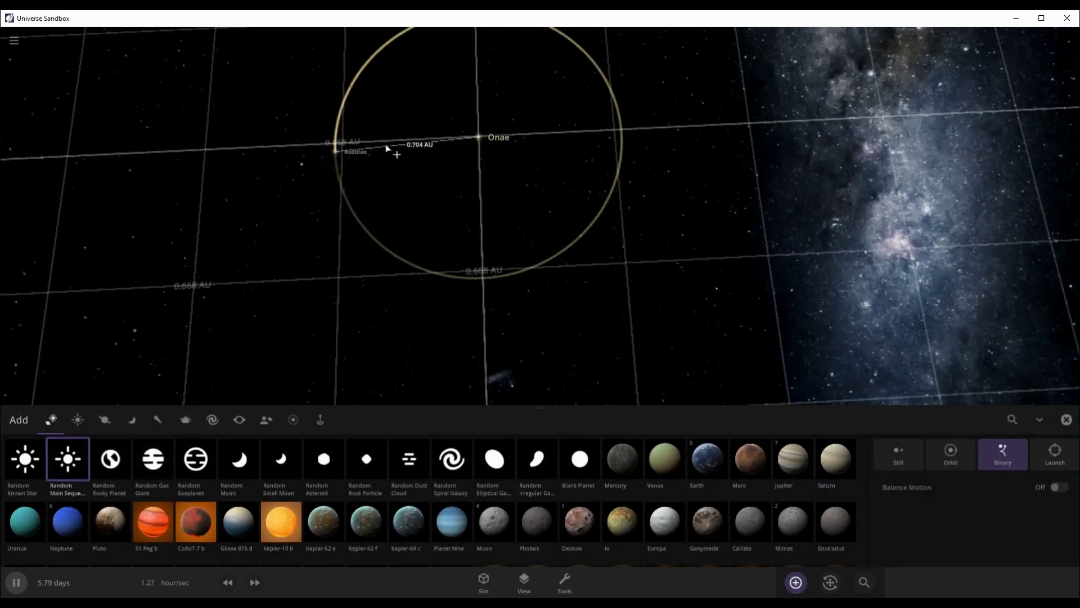
scroll(431, 141, up, 3)
scroll(459, 157, down, 2)
click(519, 591)
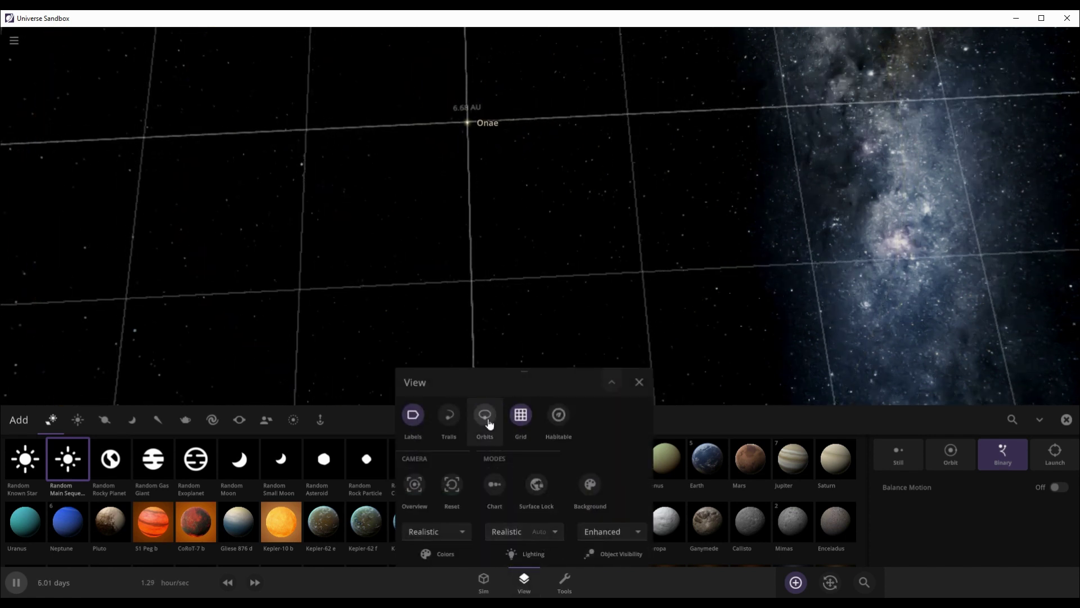
click(559, 414)
click(639, 382)
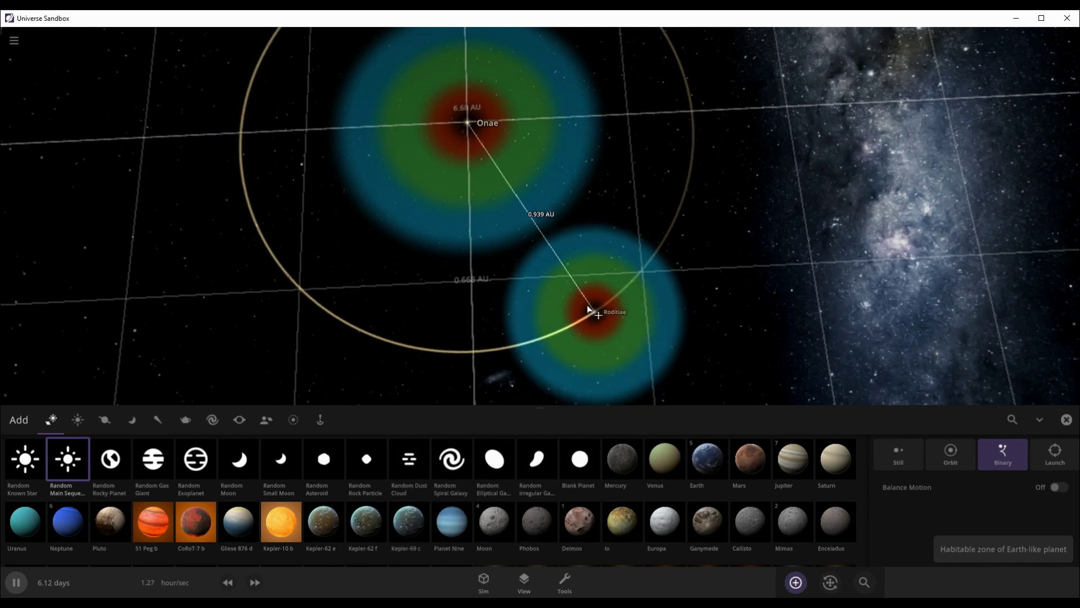
scroll(489, 169, up, 3)
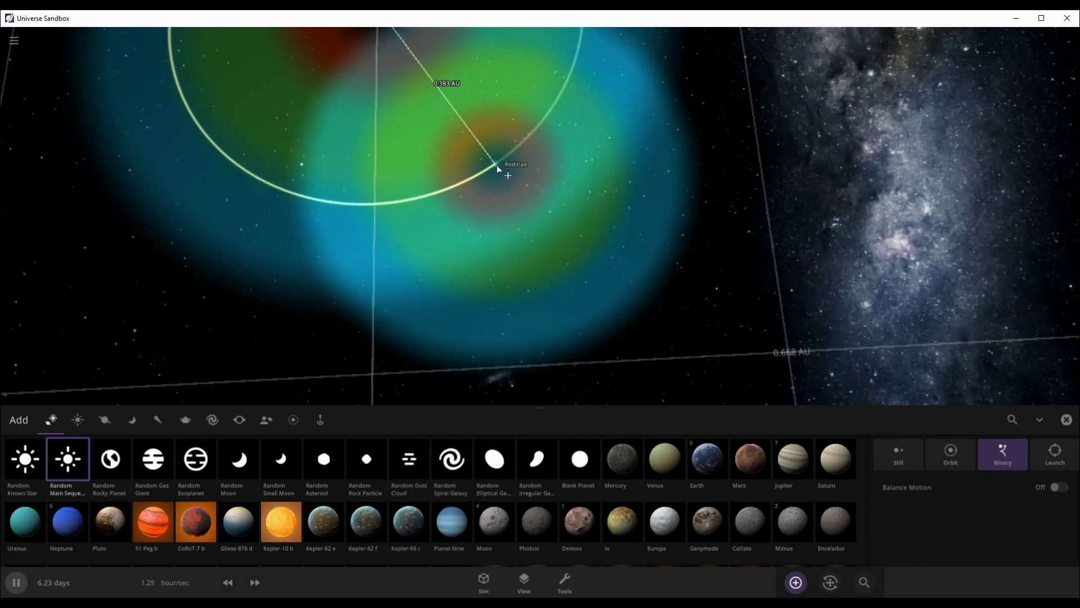
click(1071, 424)
- Add a random rocky planet in Binary mode about 0.03 AU from the star Onae and finish adding objects
right_drag(572, 340, 441, 183)
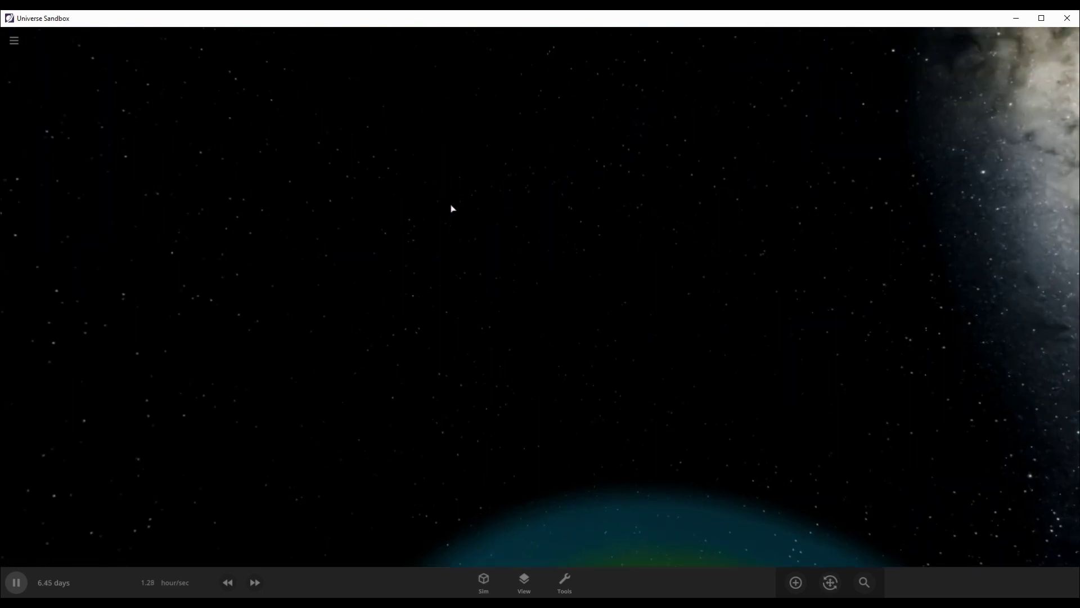
drag(469, 248, 521, 379)
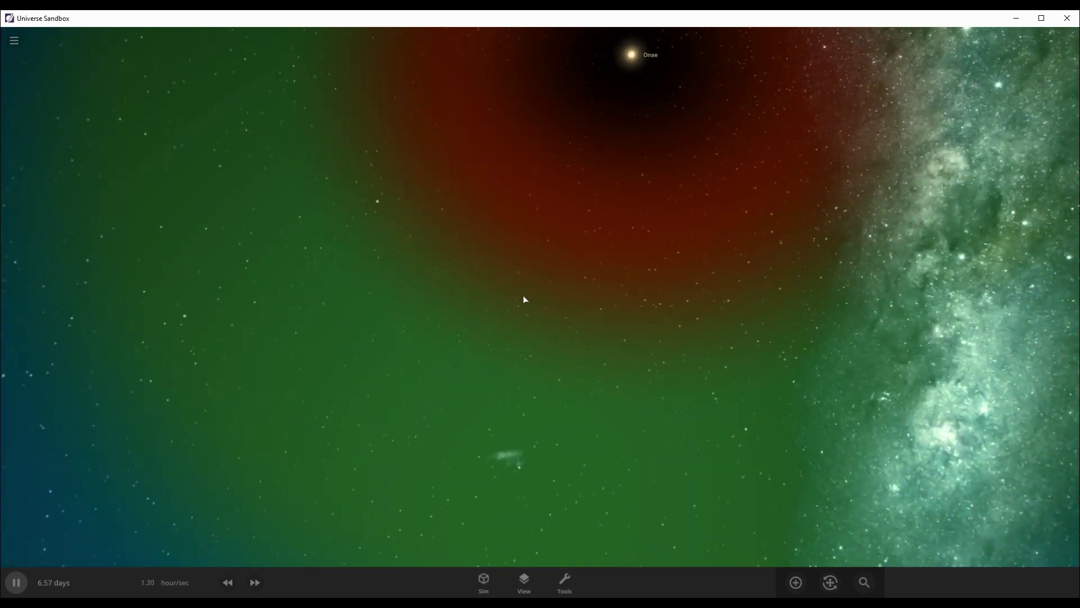
scroll(523, 300, down, 5)
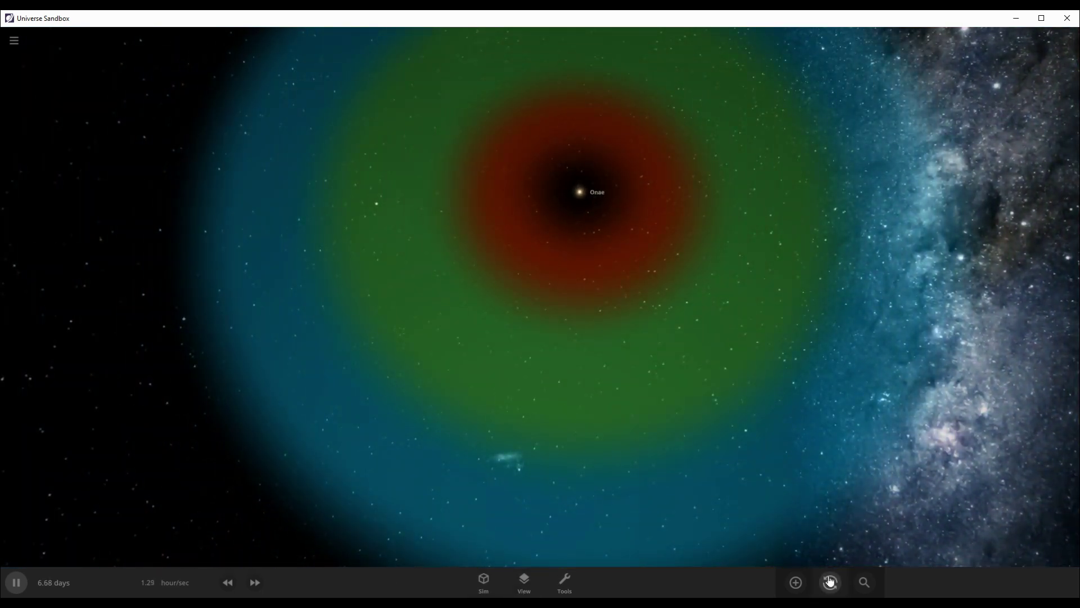
click(802, 584)
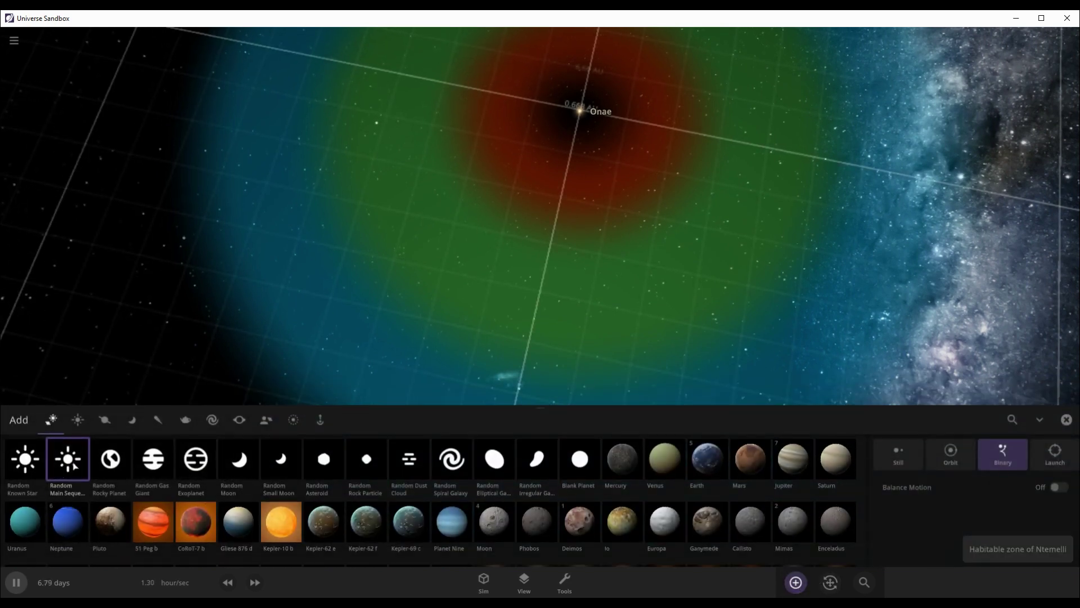
click(100, 475)
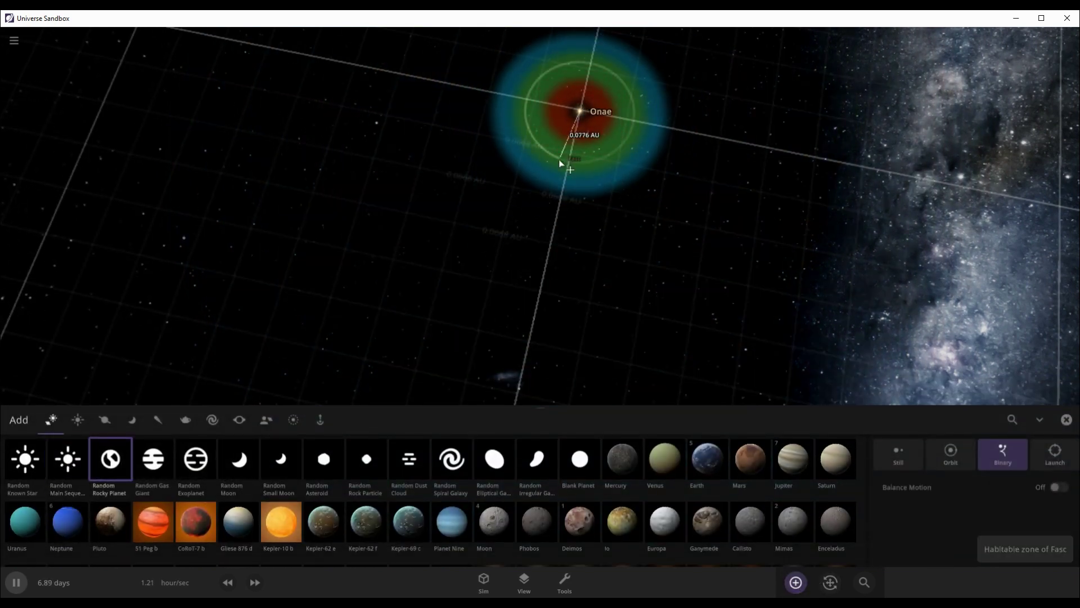
scroll(568, 143, up, 3)
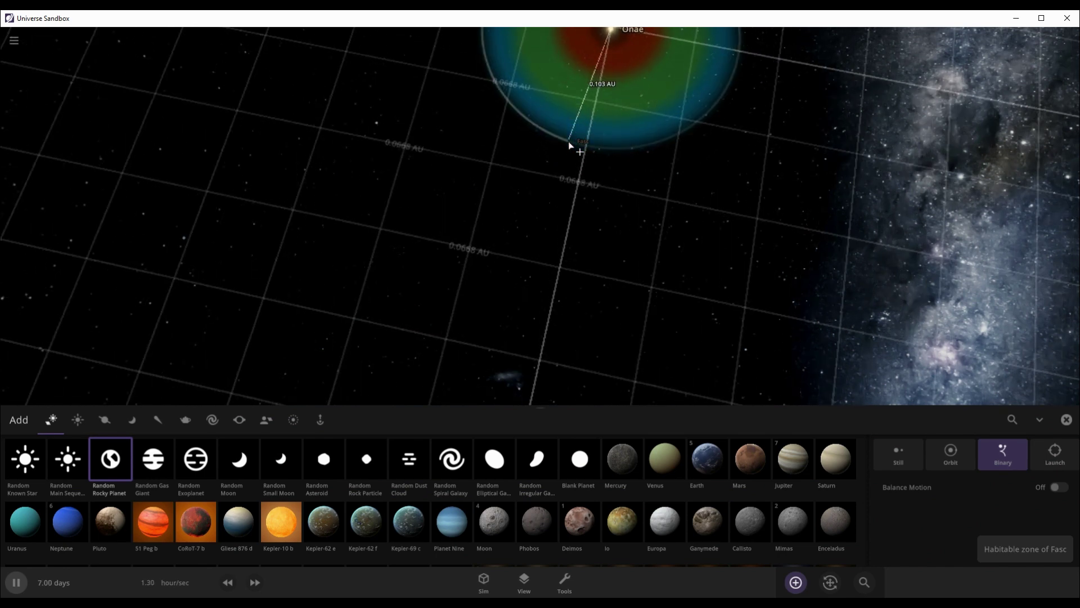
scroll(571, 143, down, 3)
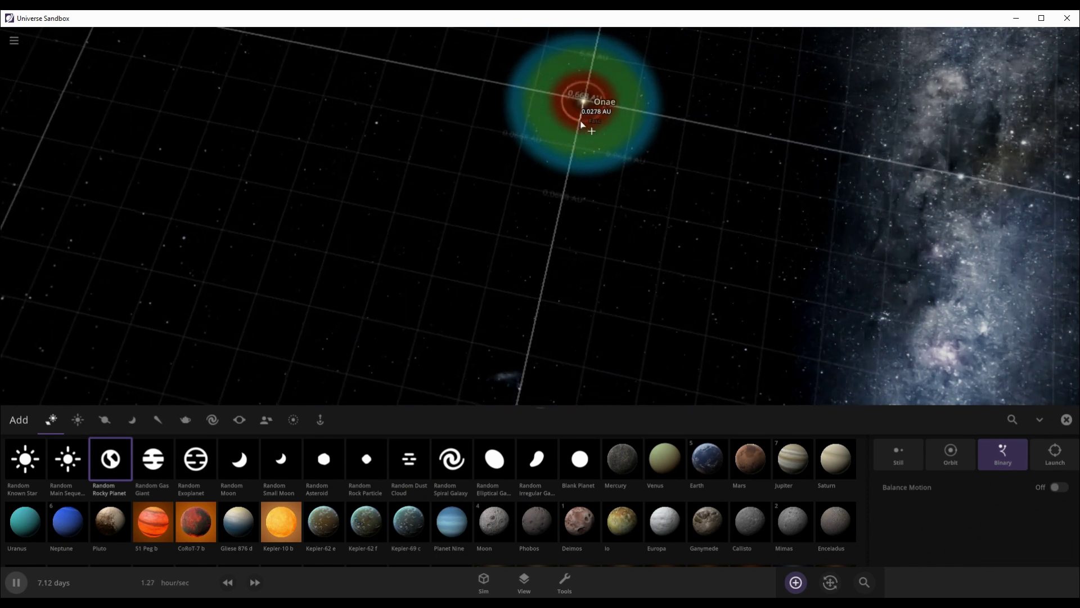
scroll(583, 125, up, 3)
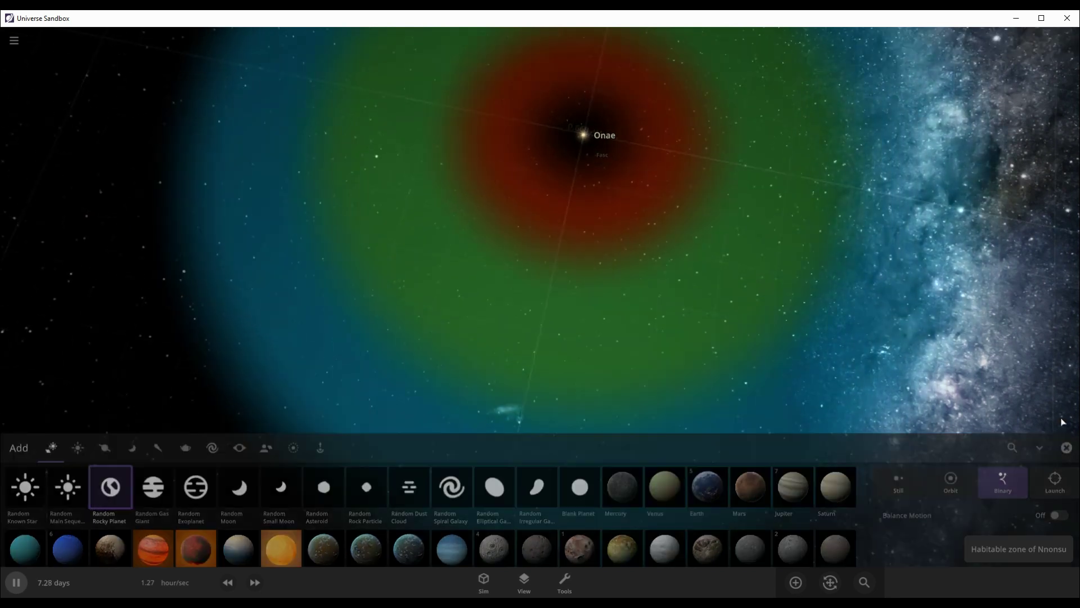
click(1064, 420)
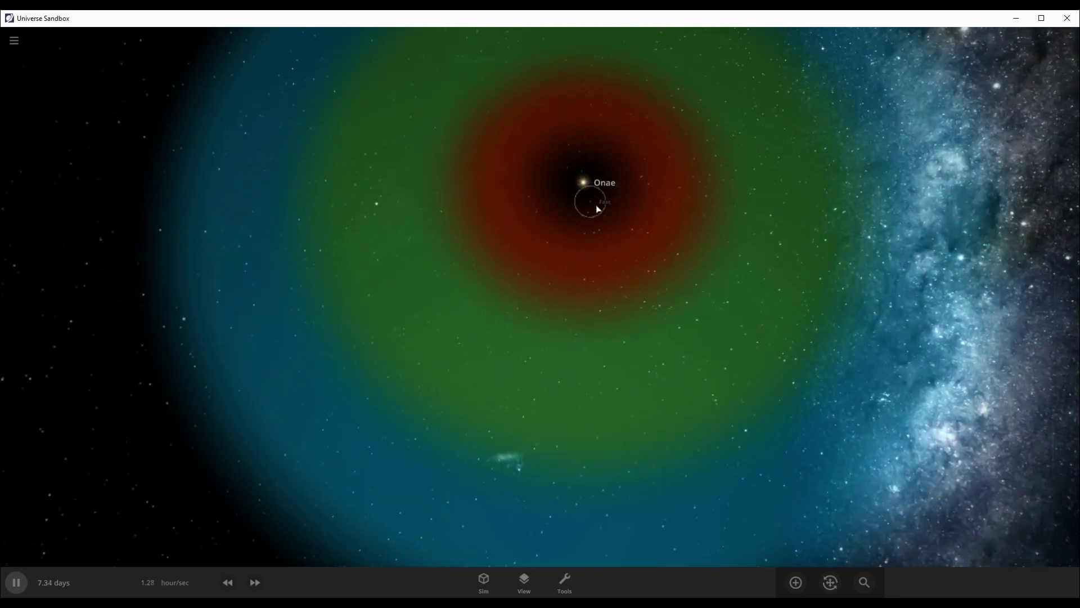
- Focus on the new rocky planet Fasc, inspect its surface up close, and view its orbit within Onae's habitable zone rings
double_click(596, 209)
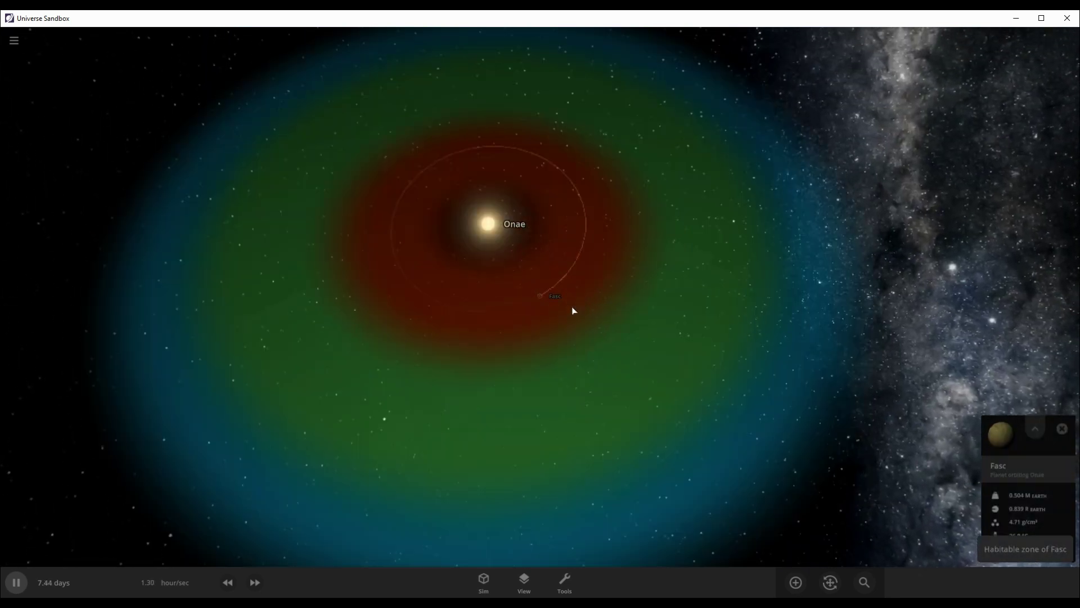
scroll(573, 310, up, 10)
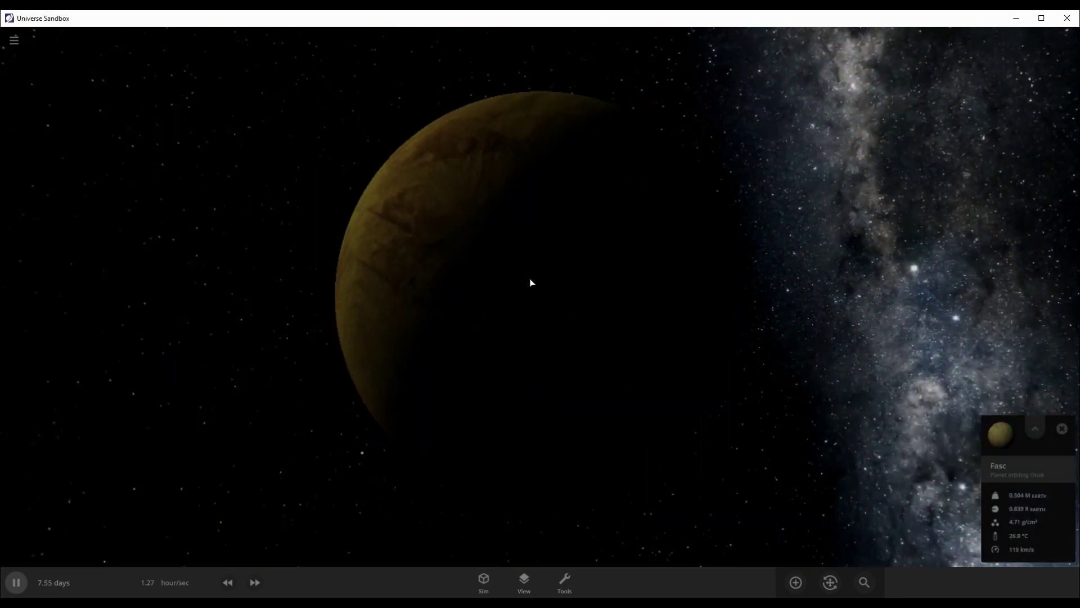
drag(531, 283, 681, 366)
scroll(681, 366, down, 5)
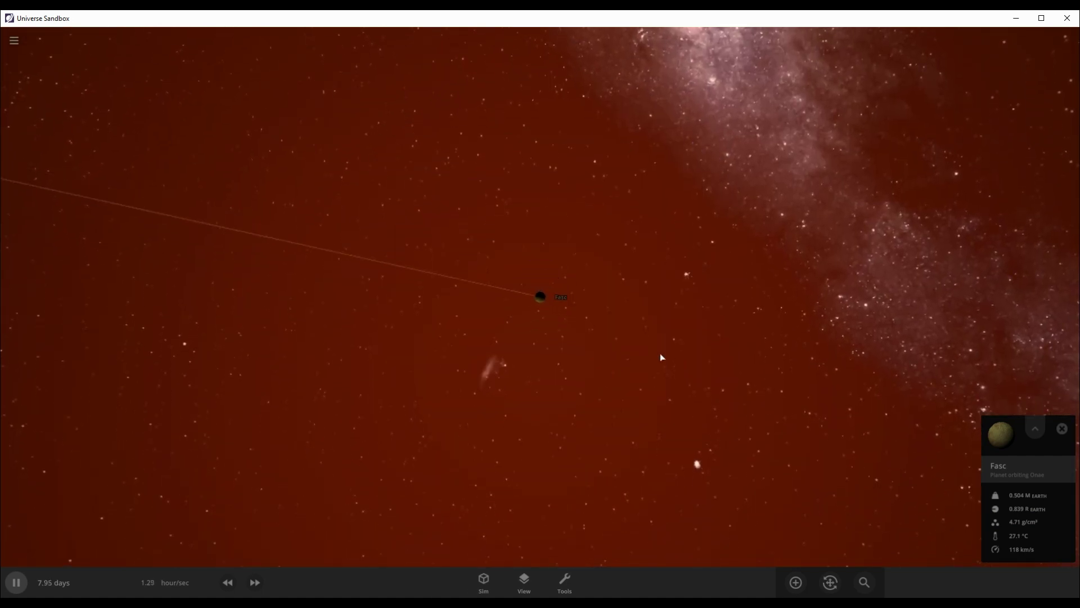
scroll(661, 357, down, 6)
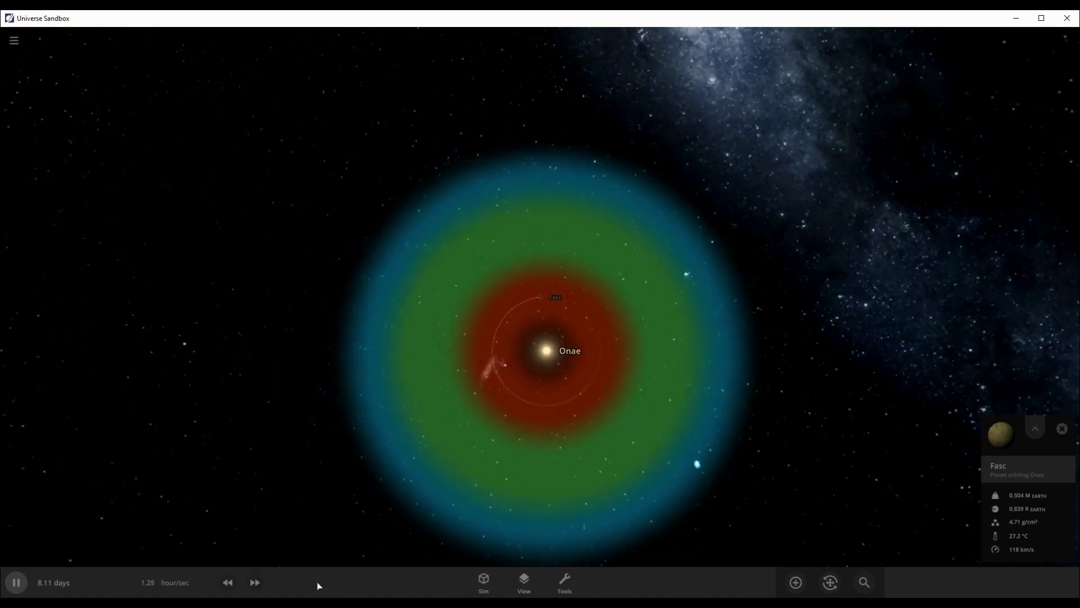
- Add a second random rocky planet in Binary mode about 0.064 AU from Onae and finish adding objects
click(796, 583)
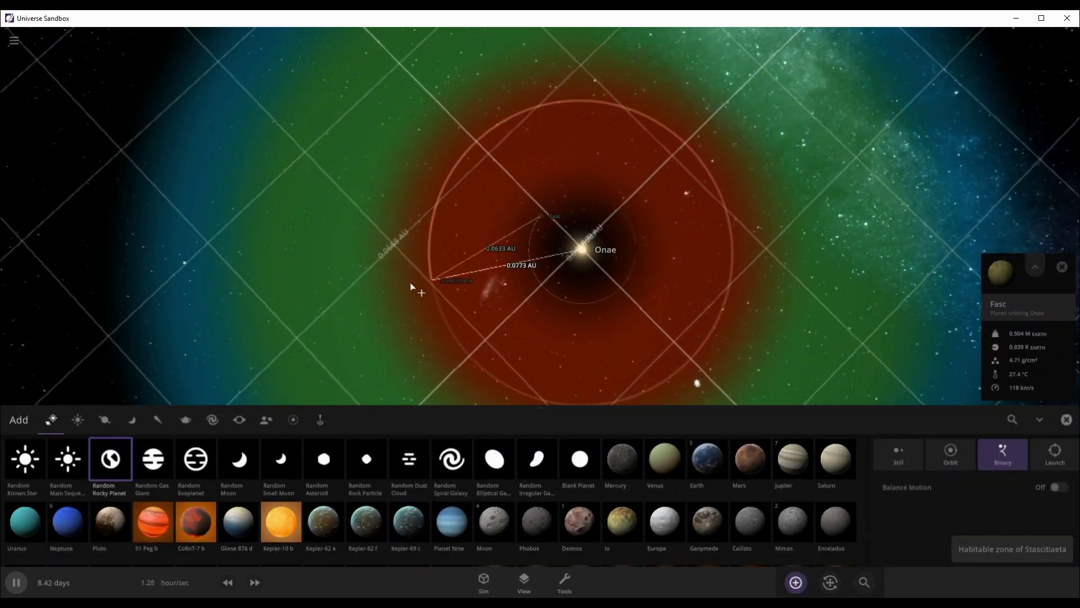
scroll(412, 285, down, 5)
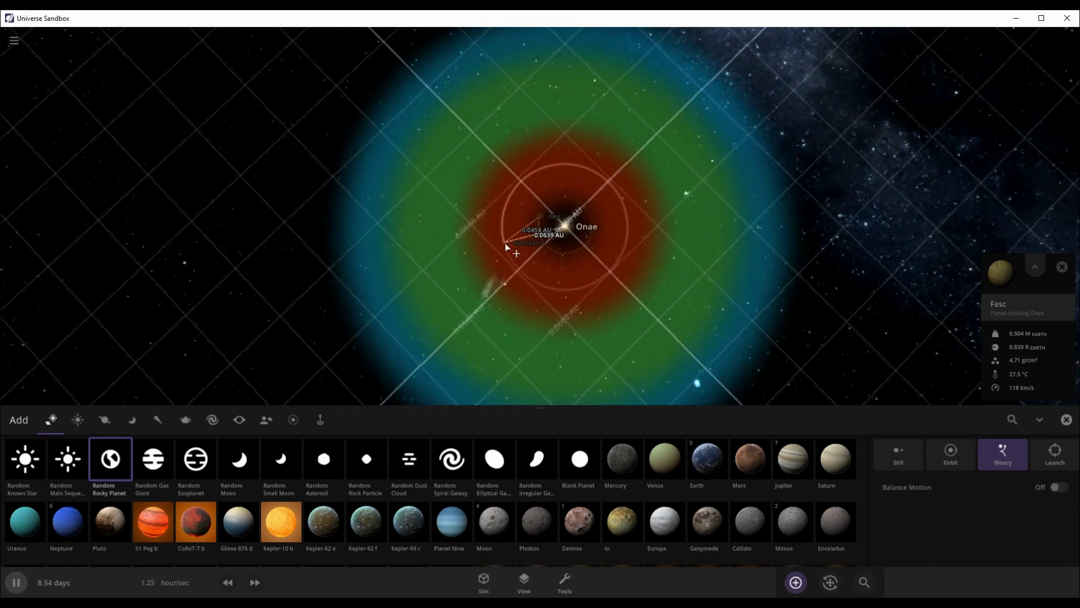
scroll(656, 342, up, 3)
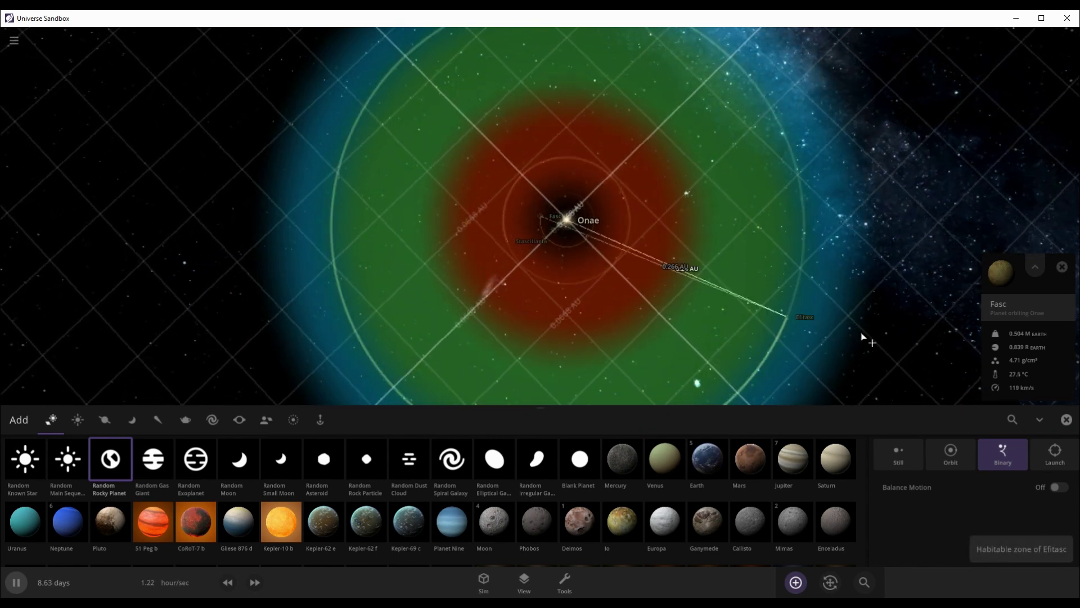
click(1067, 419)
scroll(697, 380, down, 3)
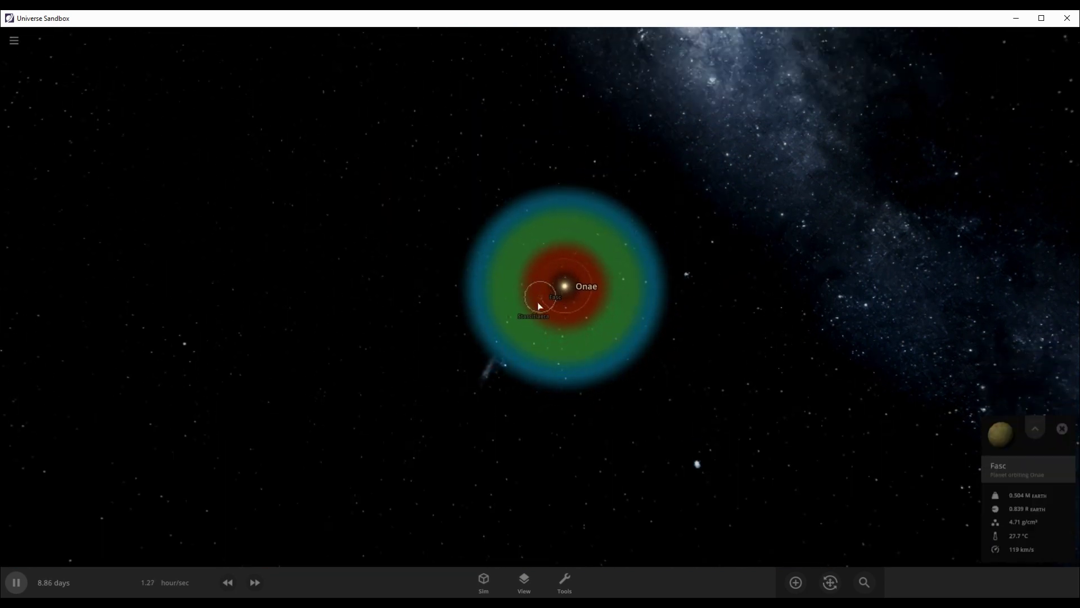
- Focus on the planet Fasc, show its visual properties, and turn on its vegetation layer
double_click(541, 299)
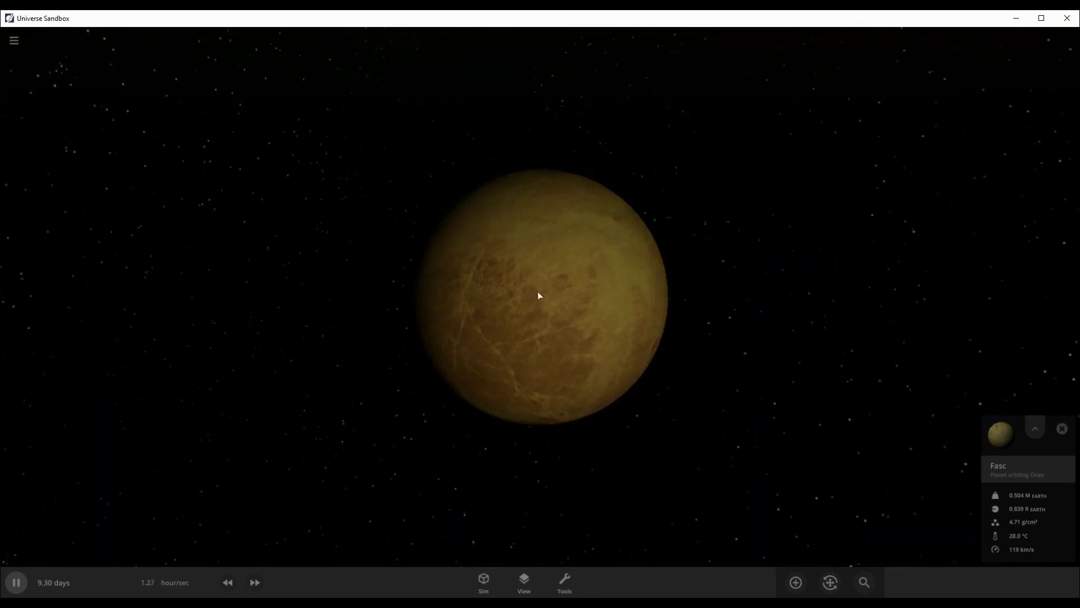
click(1005, 499)
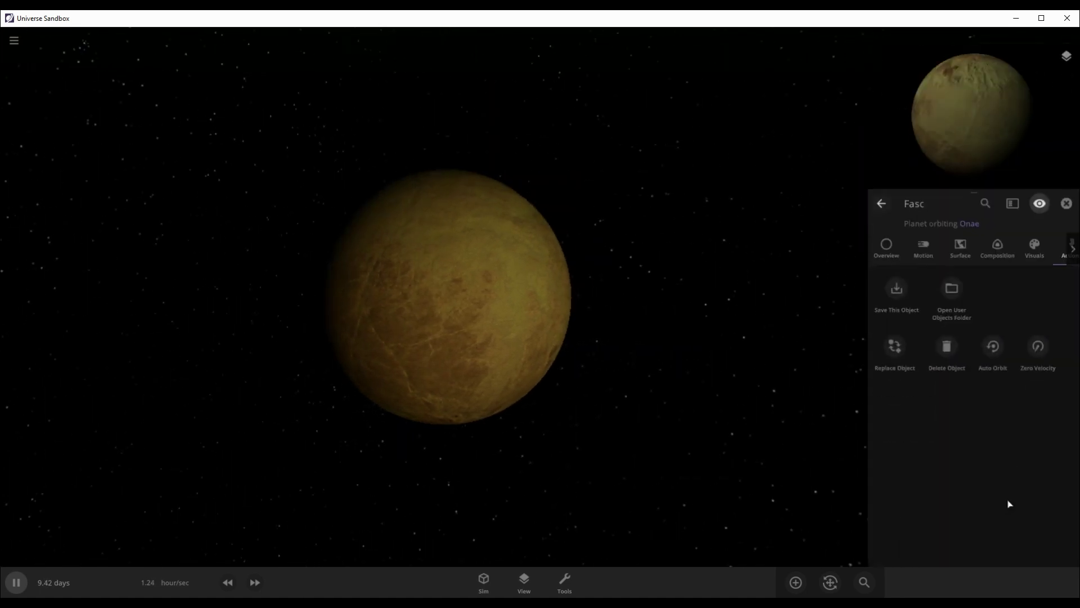
click(1044, 239)
scroll(1011, 376, down, 3)
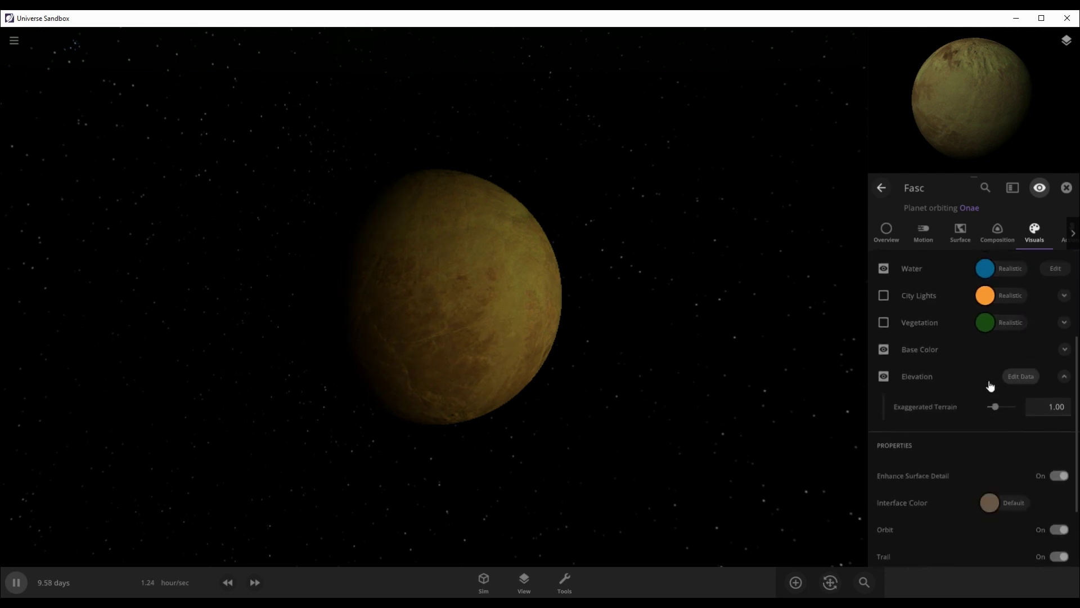
click(885, 323)
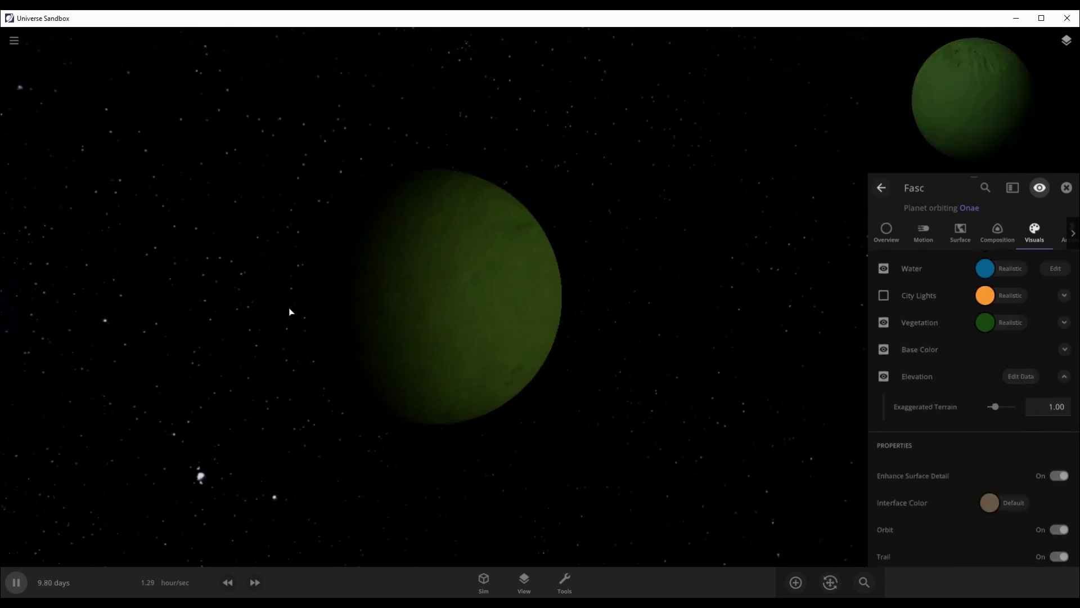
- Set Fasc's vegetation color to dark red #4B1414 and view the planet from another angle
click(984, 323)
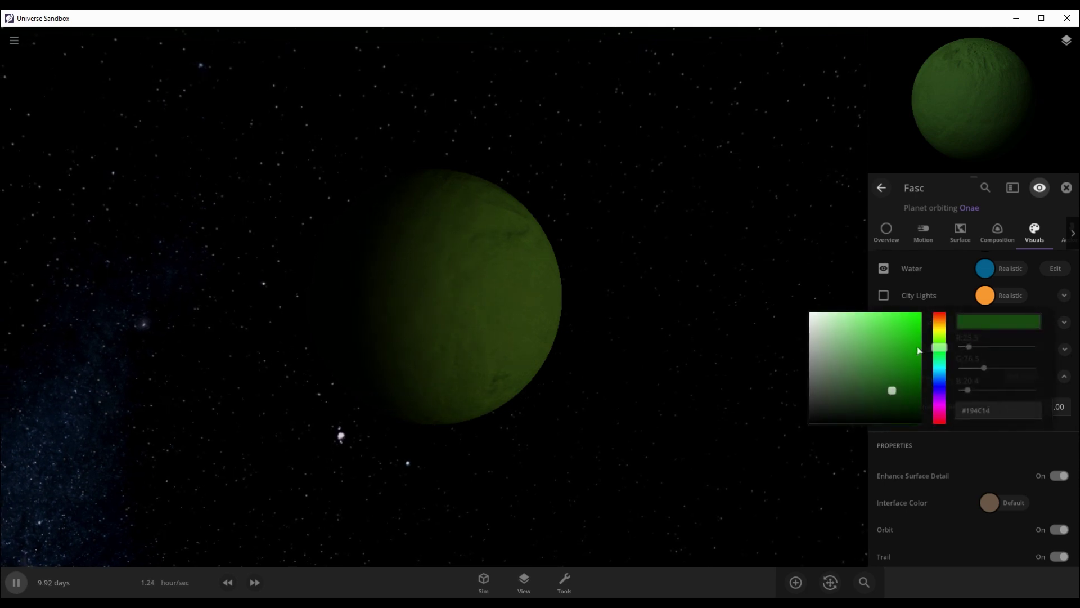
drag(924, 346, 923, 319)
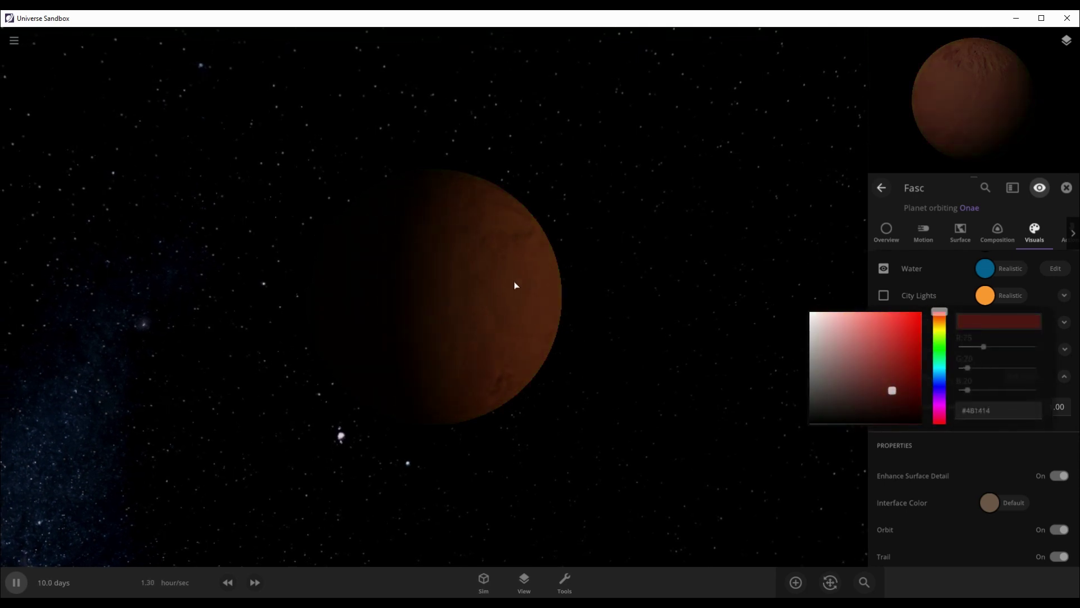
click(514, 286)
drag(251, 332, 176, 345)
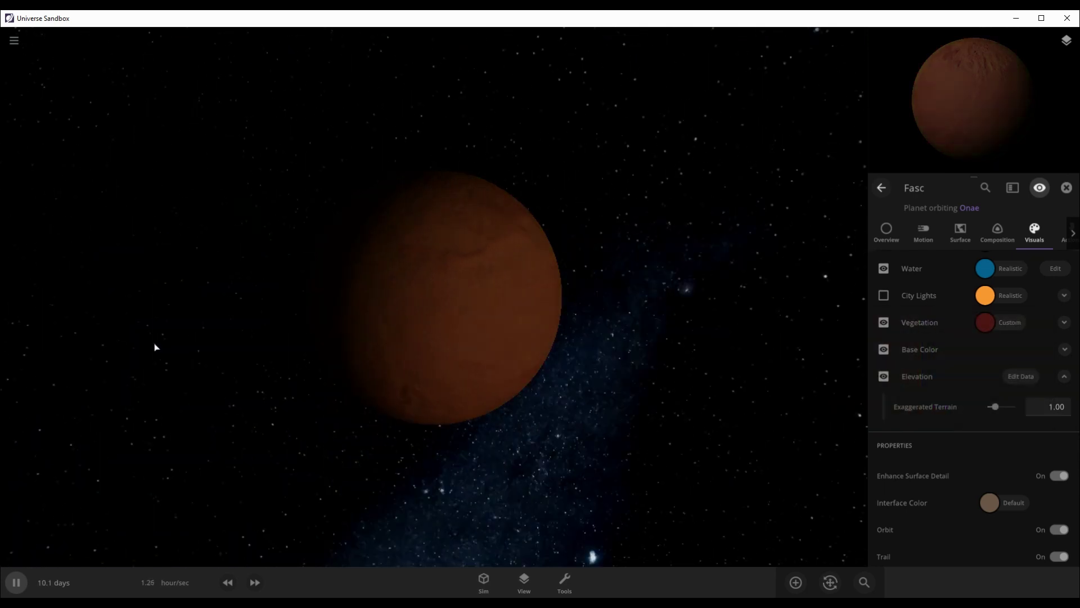
- Change the view's lighting mode to Flash Light
click(523, 582)
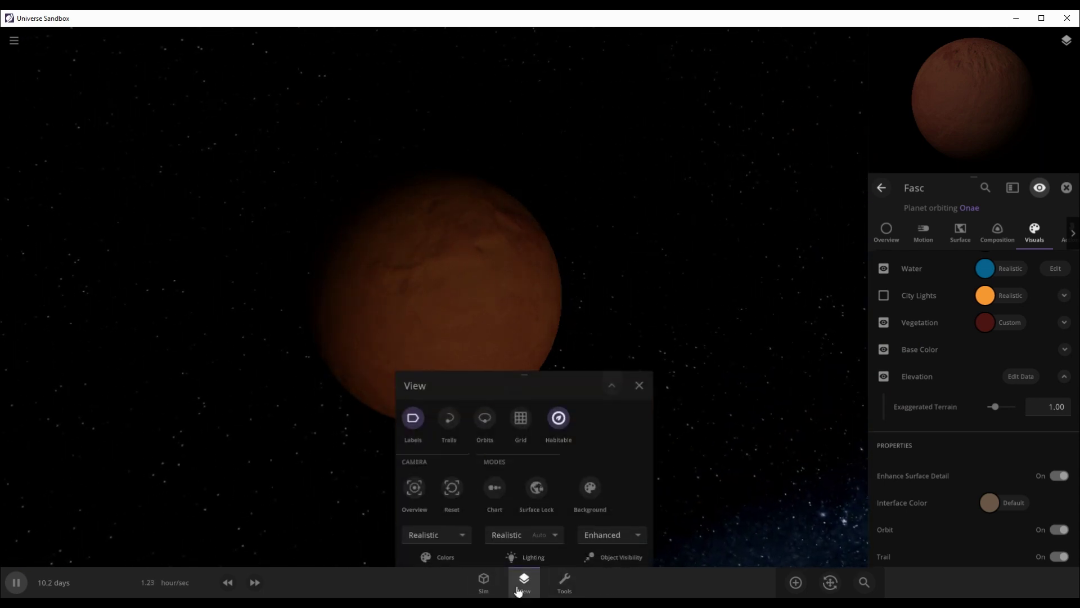
click(545, 542)
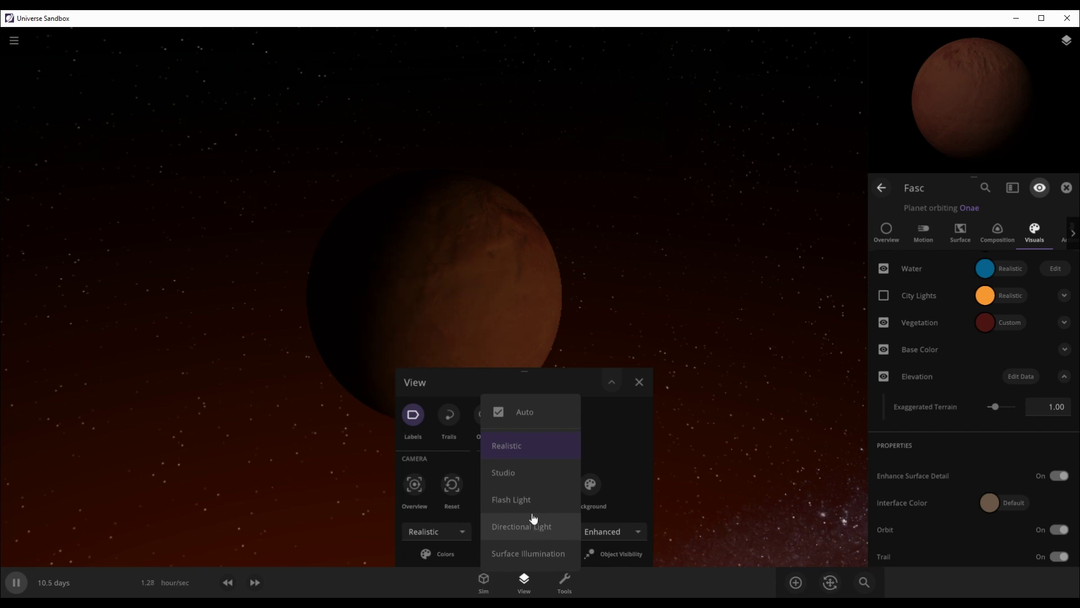
click(514, 499)
click(638, 383)
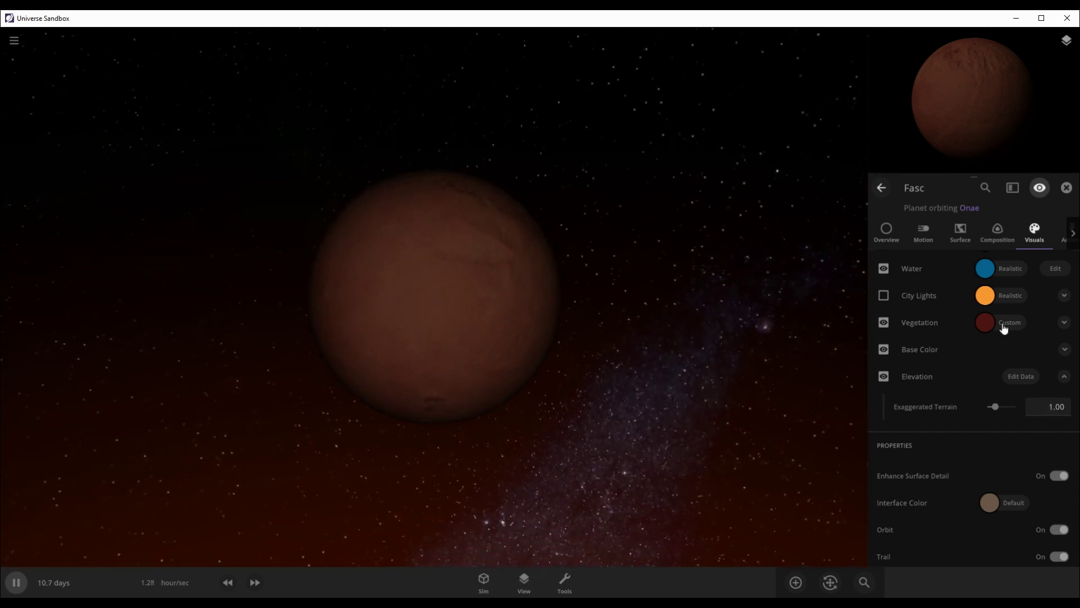
- Set Fasc's vegetation color to a pale salmon pink
click(986, 323)
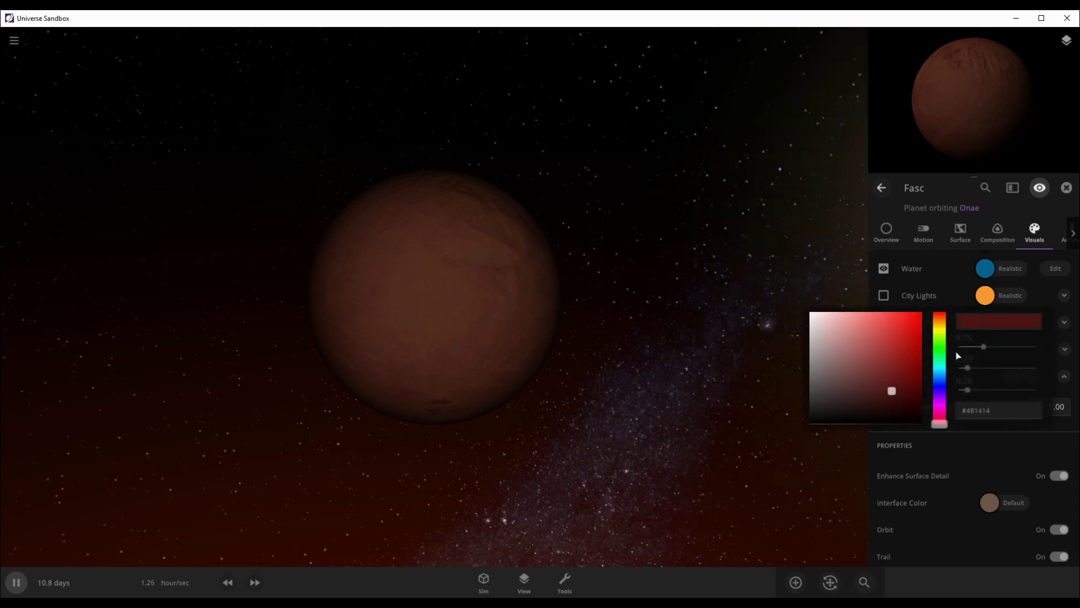
mouse_move(893, 389)
mouse_down()
mouse_move(873, 355)
mouse_move(940, 316)
mouse_move(899, 356)
mouse_move(921, 383)
mouse_move(853, 340)
mouse_up()
click(900, 334)
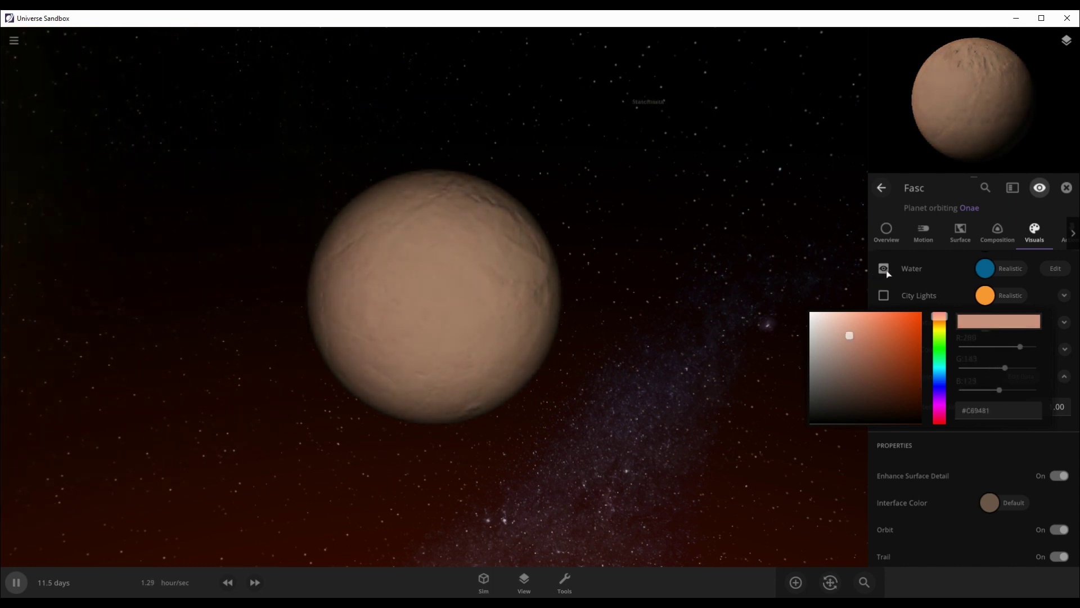
click(934, 292)
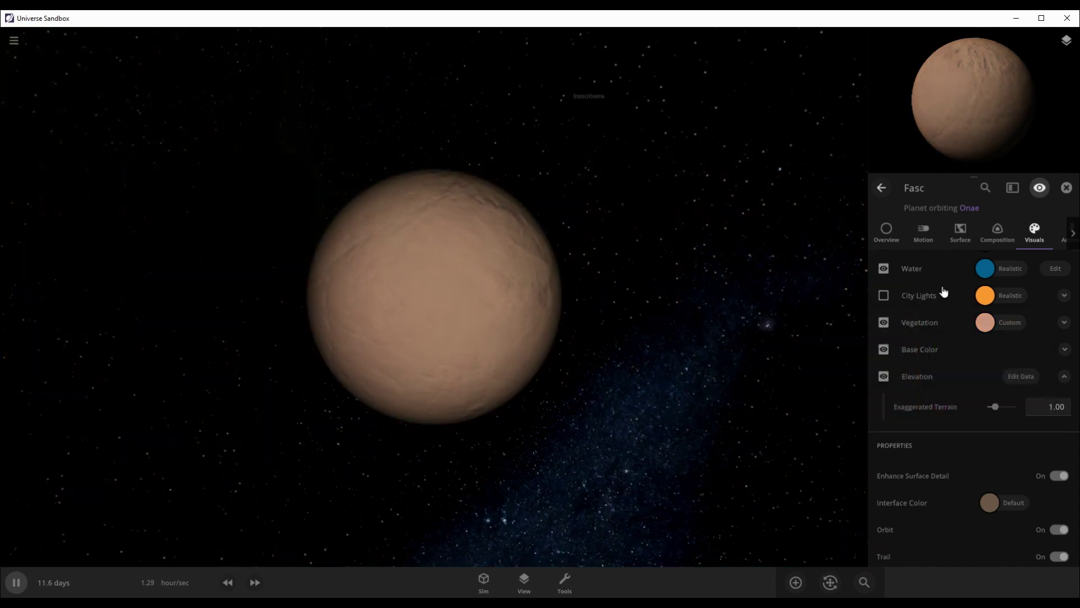
- Hide Fasc's vegetation layer to check the bare surface, and bring the vegetation back in orange #E85F2A
click(884, 323)
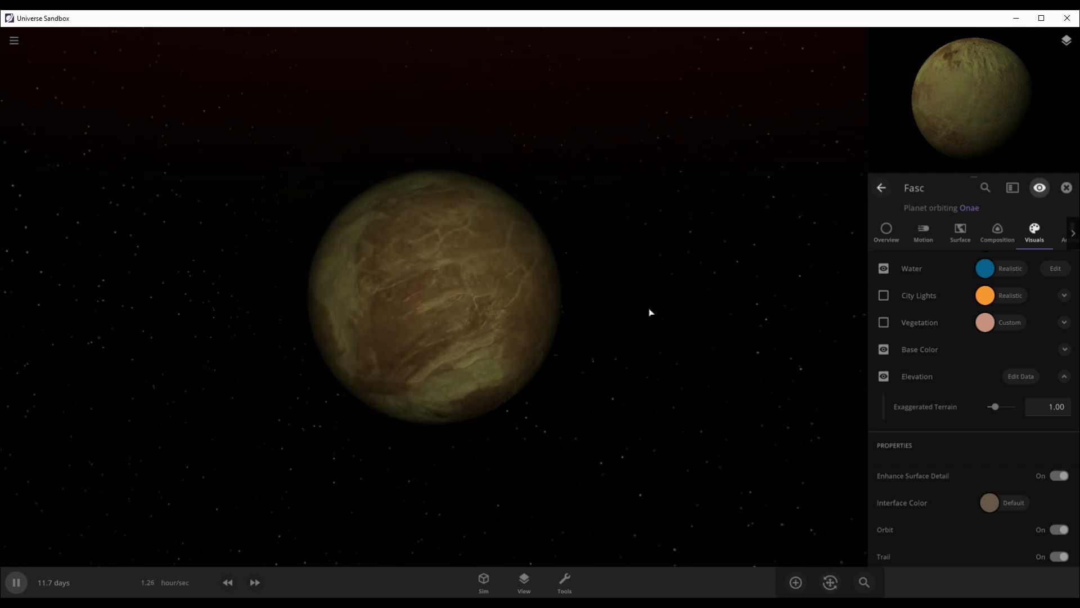
drag(650, 313, 619, 321)
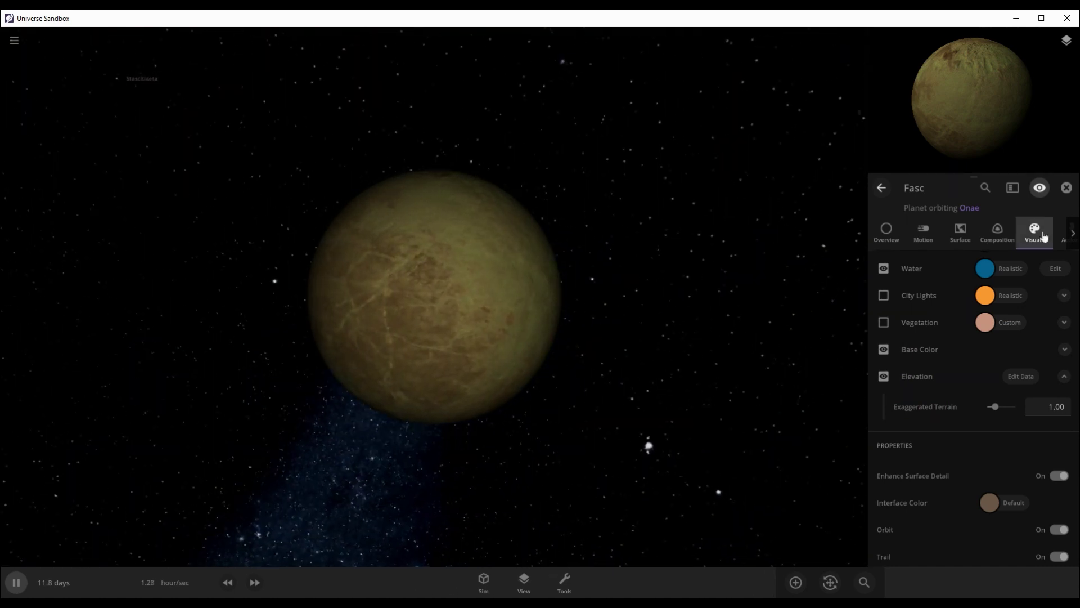
click(986, 326)
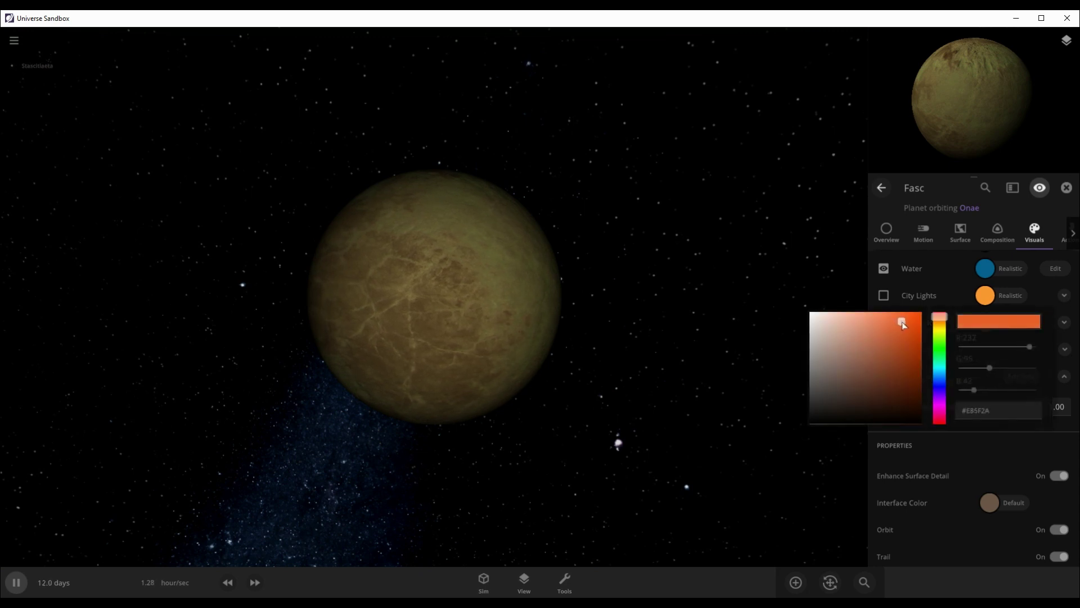
click(921, 300)
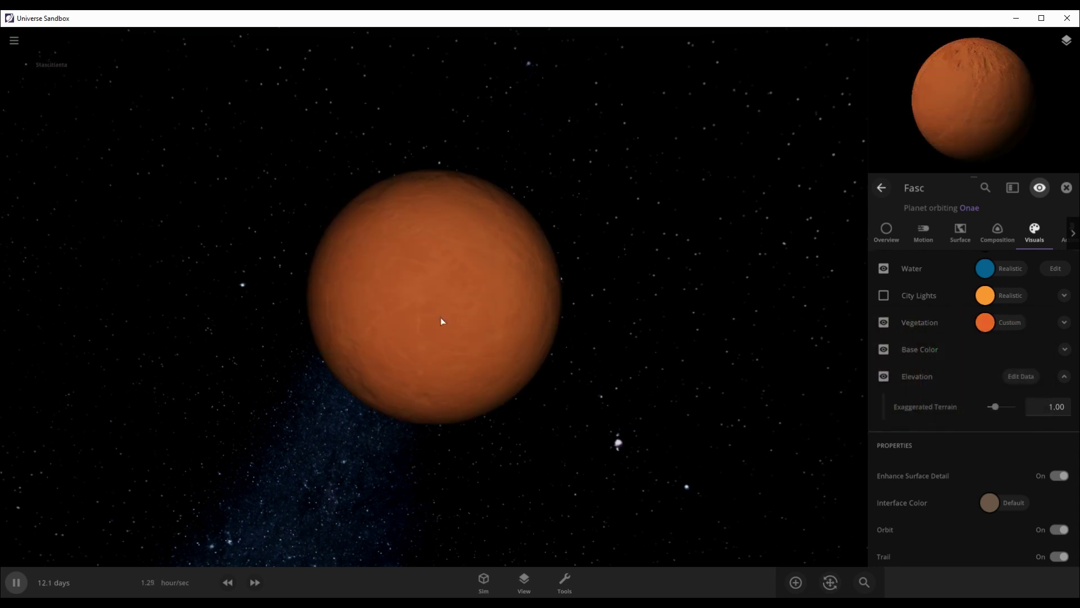
drag(442, 321, 726, 292)
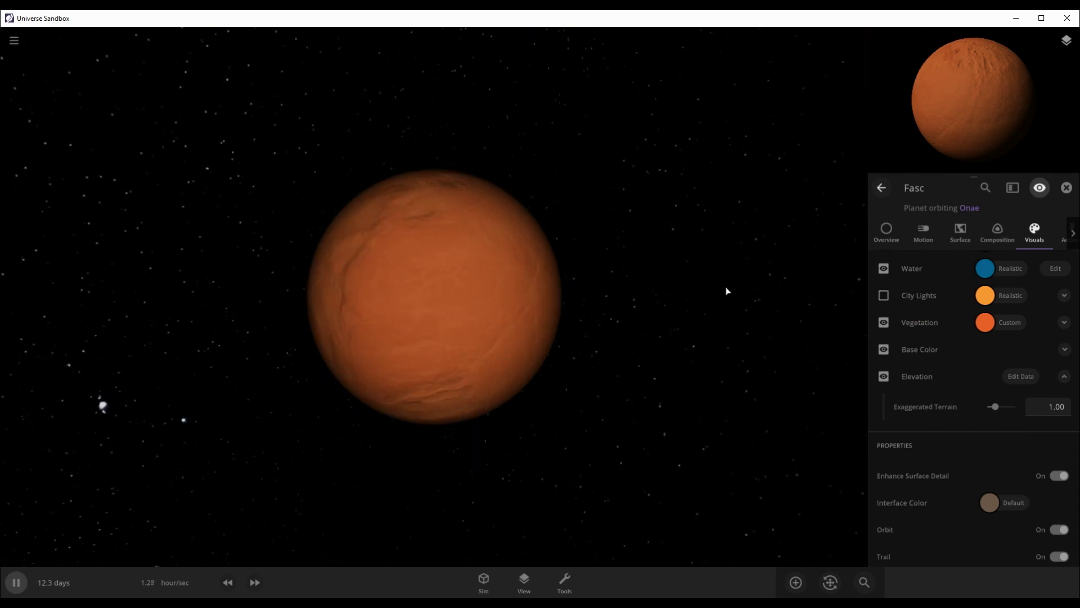
- Look through Fasc's material composition, cumulative properties and general overview values
click(979, 242)
click(993, 239)
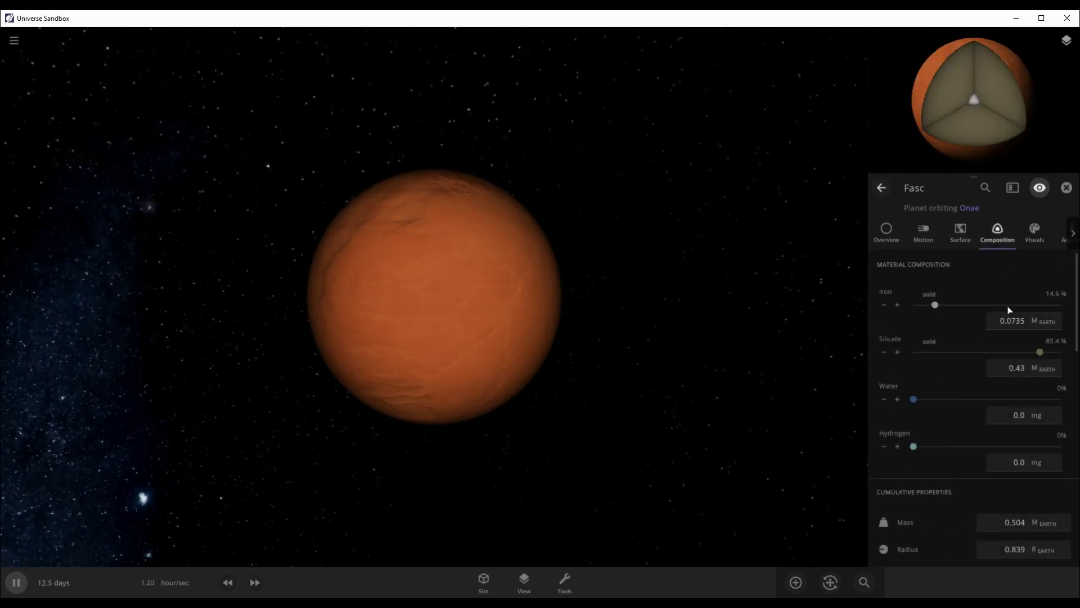
scroll(1005, 308, down, 3)
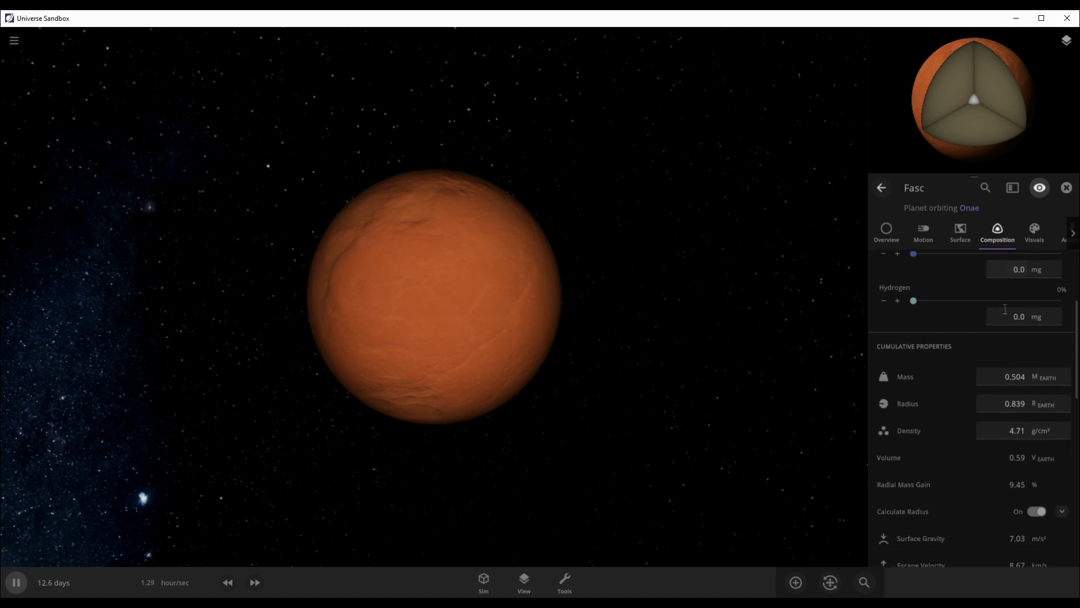
scroll(1005, 310, down, 5)
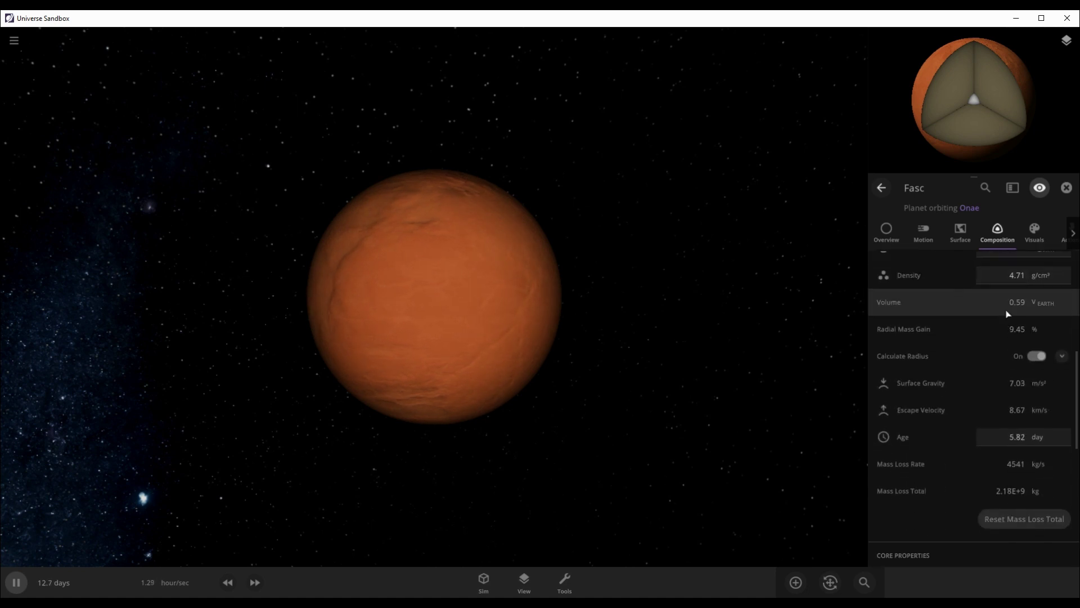
click(886, 232)
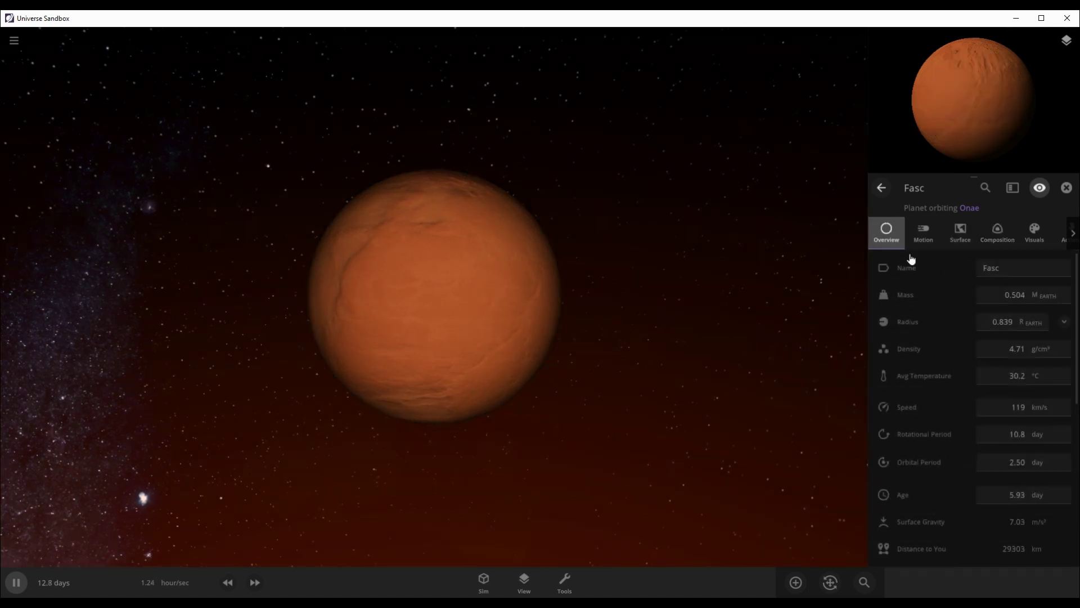
scroll(974, 350, down, 3)
scroll(974, 349, down, 3)
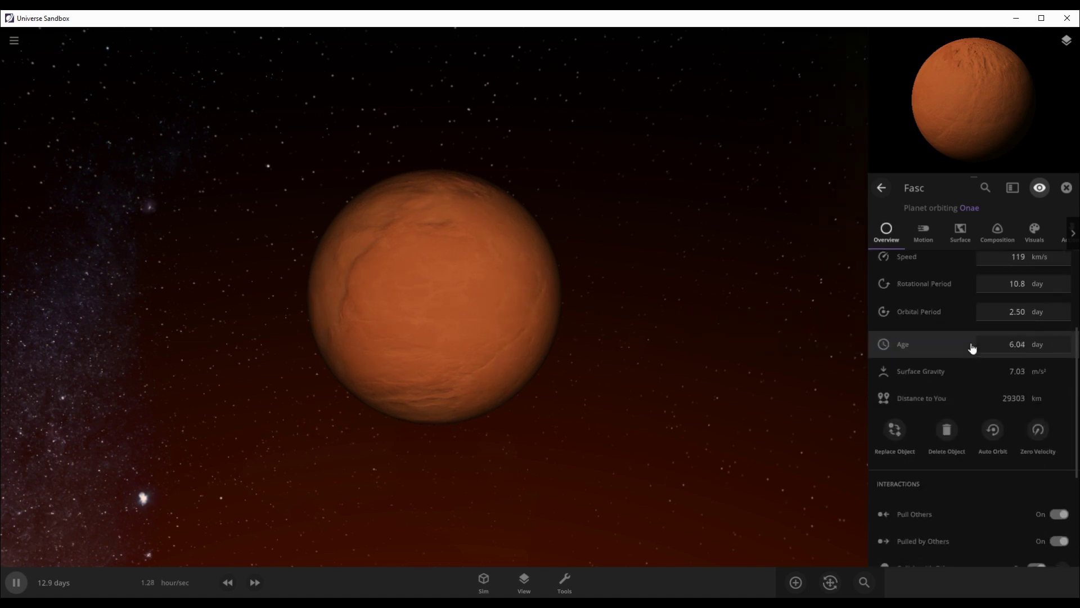
scroll(973, 349, up, 3)
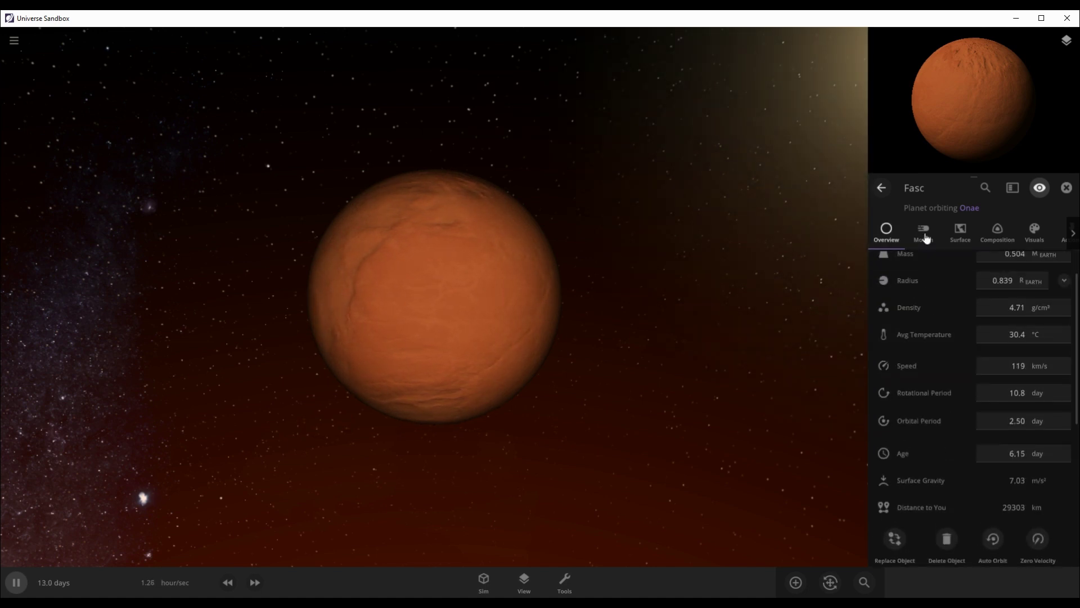
- Look through Fasc's surface properties, from temperature and elevation to water and atmosphere
click(923, 231)
click(960, 237)
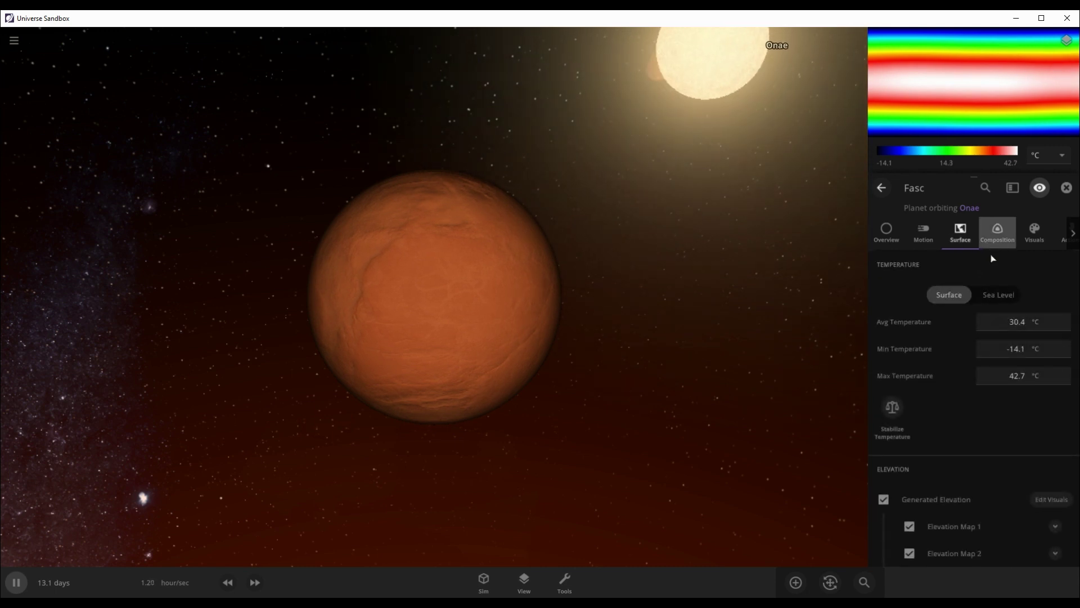
scroll(1006, 308, down, 3)
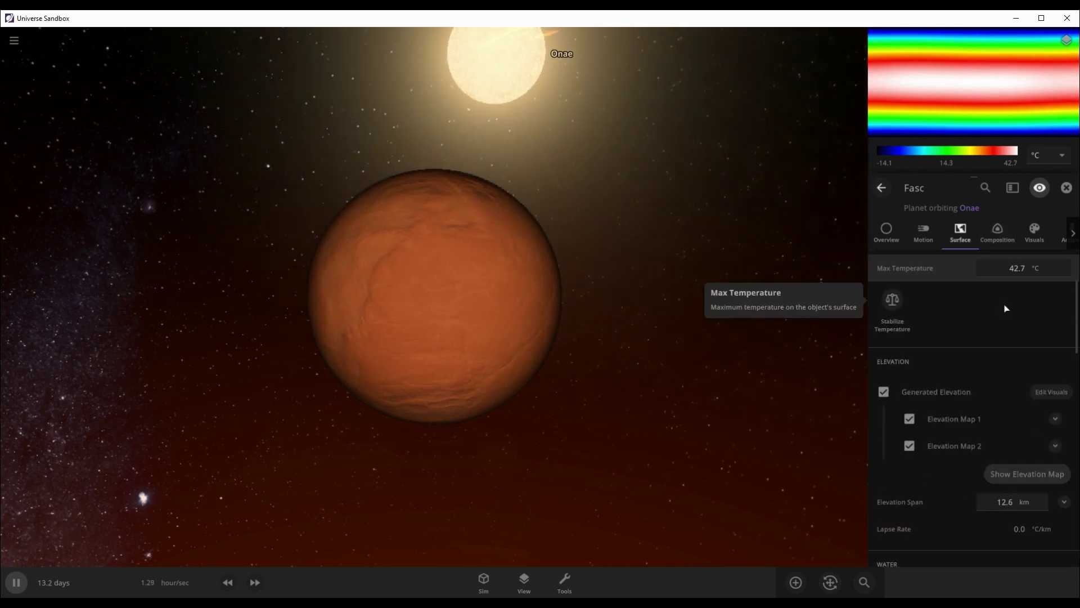
scroll(1005, 307, down, 1)
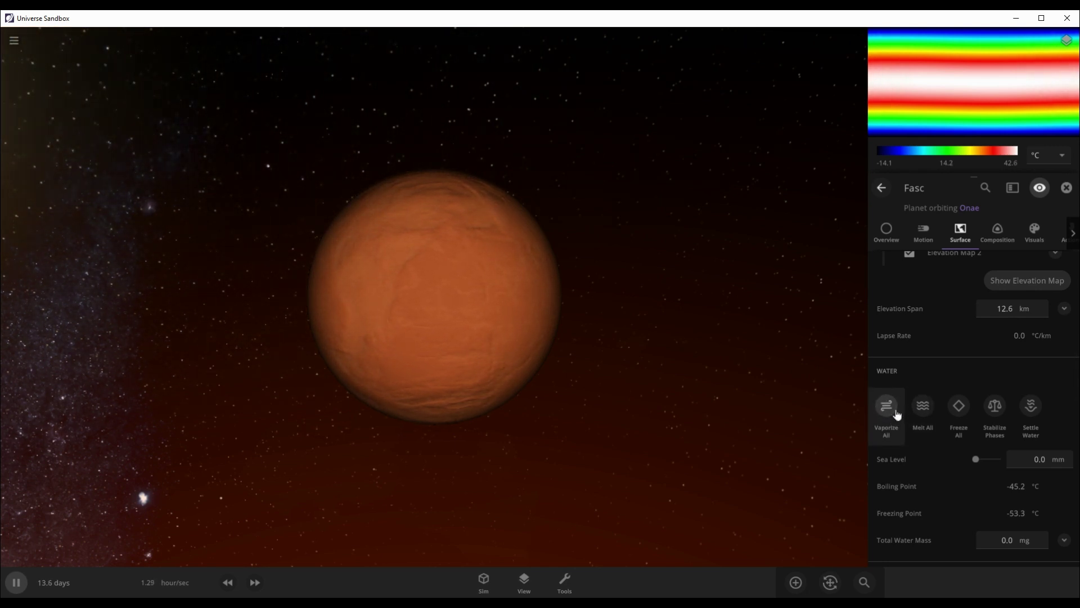
scroll(914, 402, down, 1)
scroll(914, 402, down, 3)
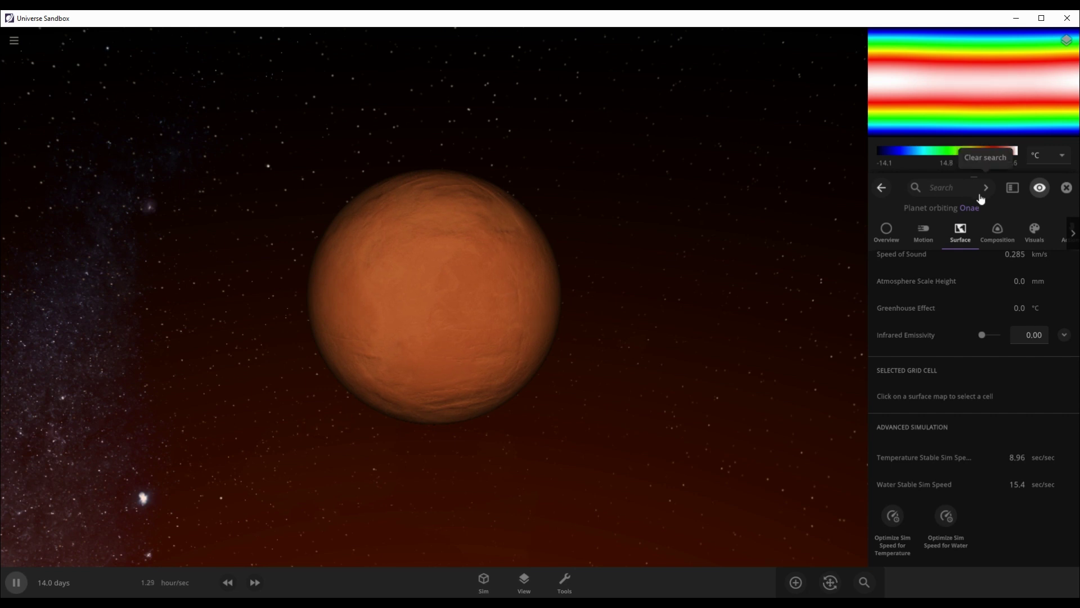
- Search Fasc's properties for "atmos", set its atmosphere mass to 0.5 Earth atmosphere masses, and inspect the planet up close
text(atmos)
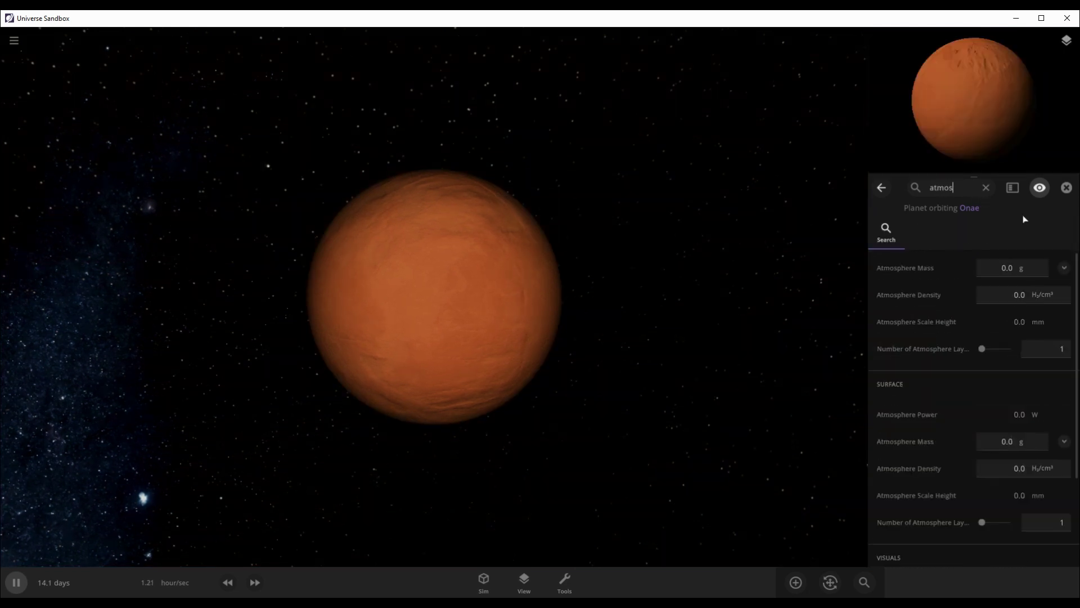
click(1004, 269)
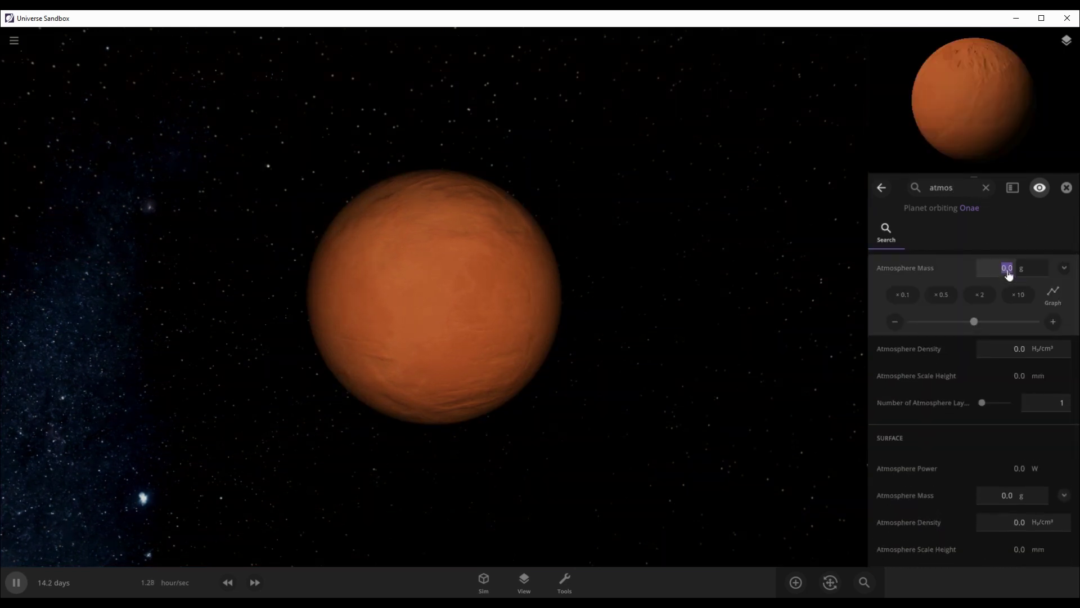
click(1014, 295)
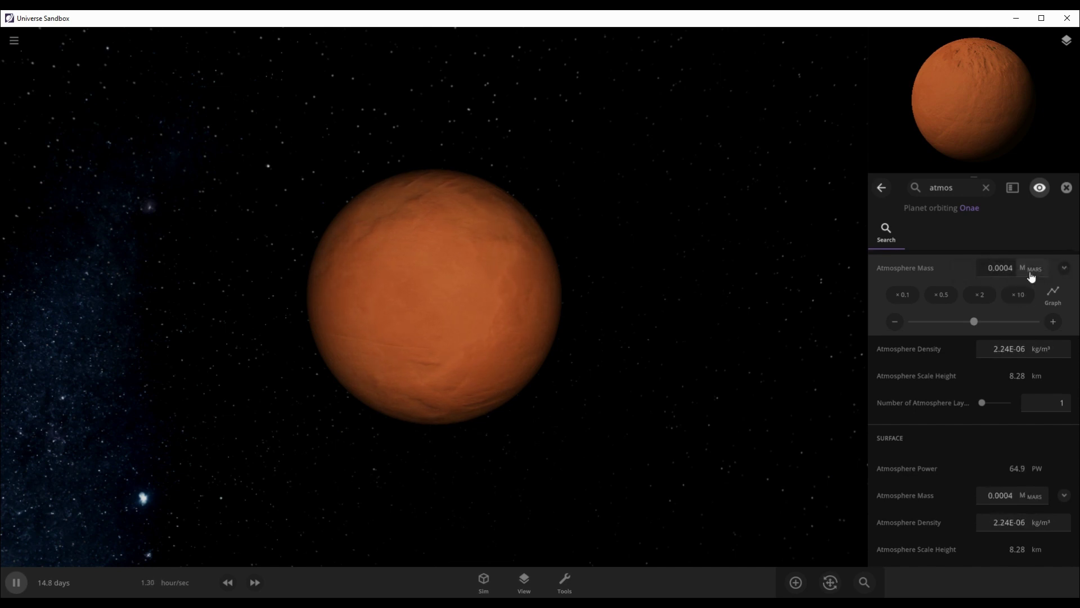
click(1034, 274)
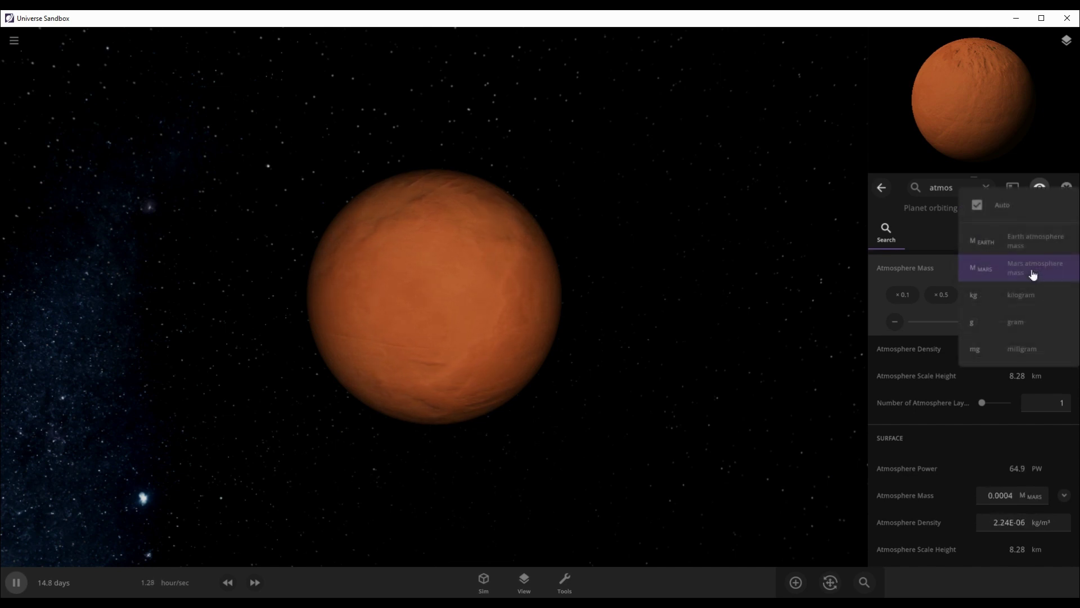
click(1006, 248)
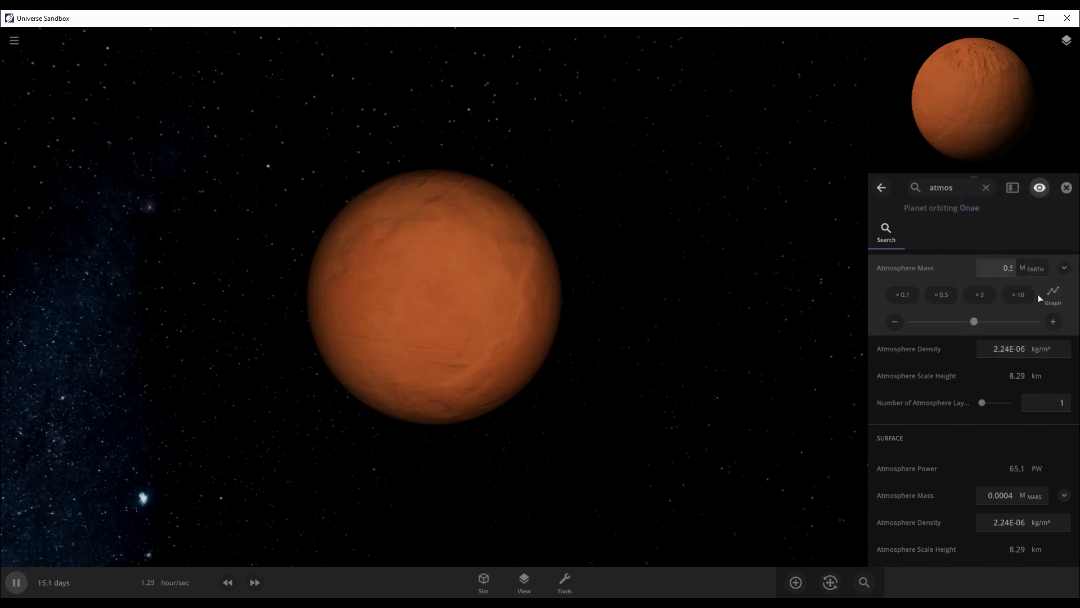
text(0.5)
key(Return)
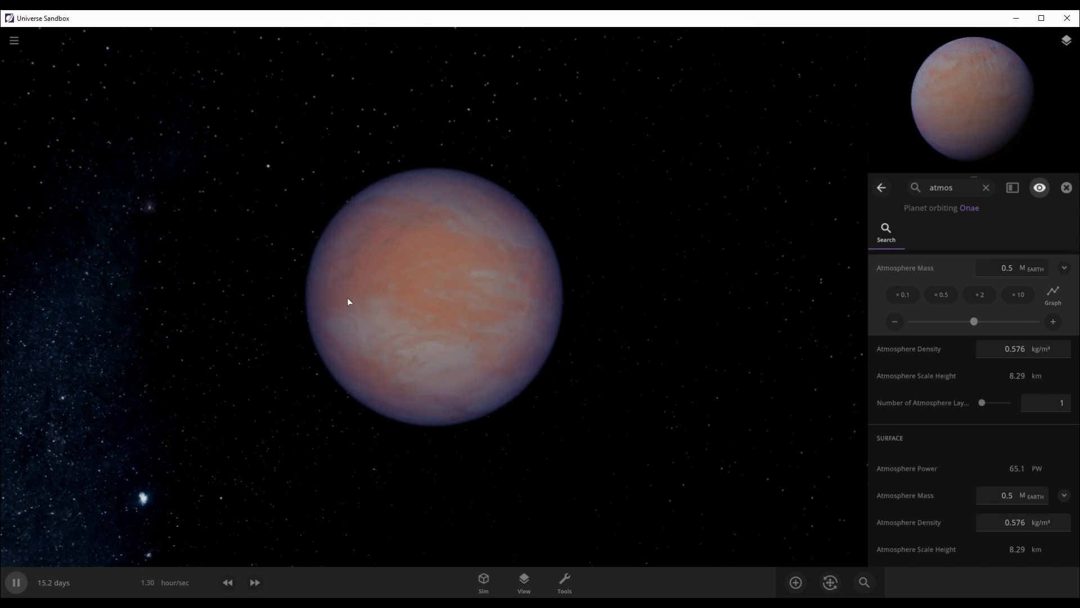
drag(349, 301, 298, 292)
scroll(364, 292, up, 4)
scroll(373, 292, down, 2)
scroll(986, 474, down, 3)
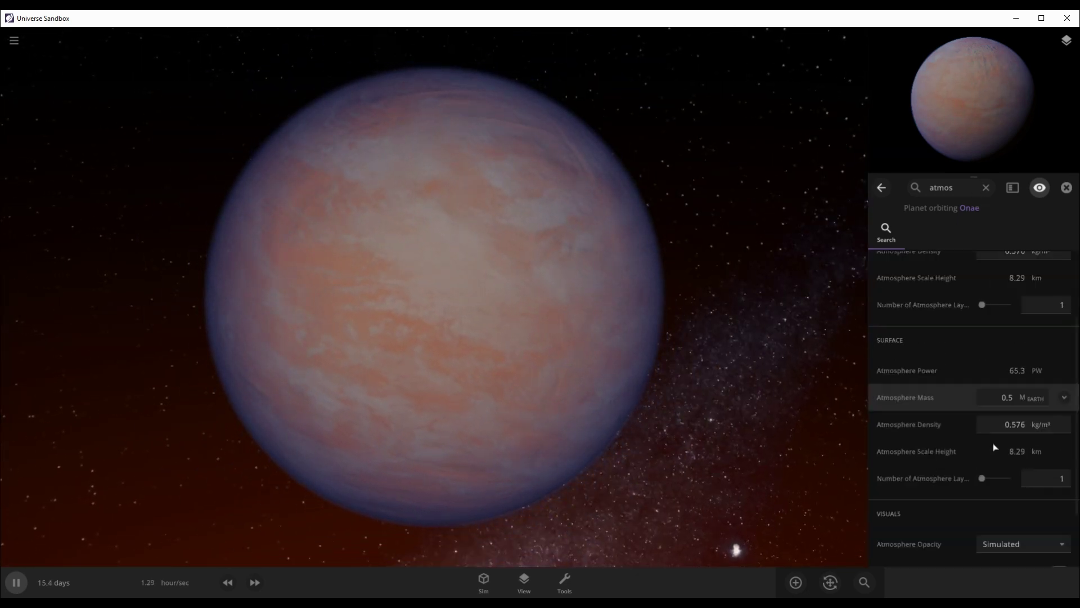
- Clear the property search and set the color of Fasc's atmosphere layer to a bright orange
click(985, 189)
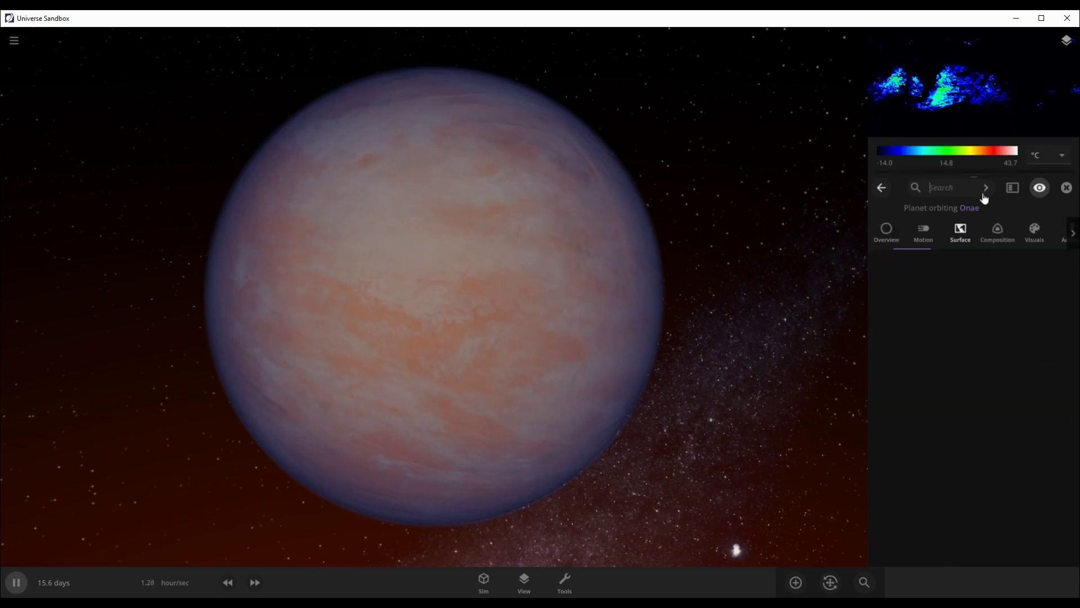
click(1031, 237)
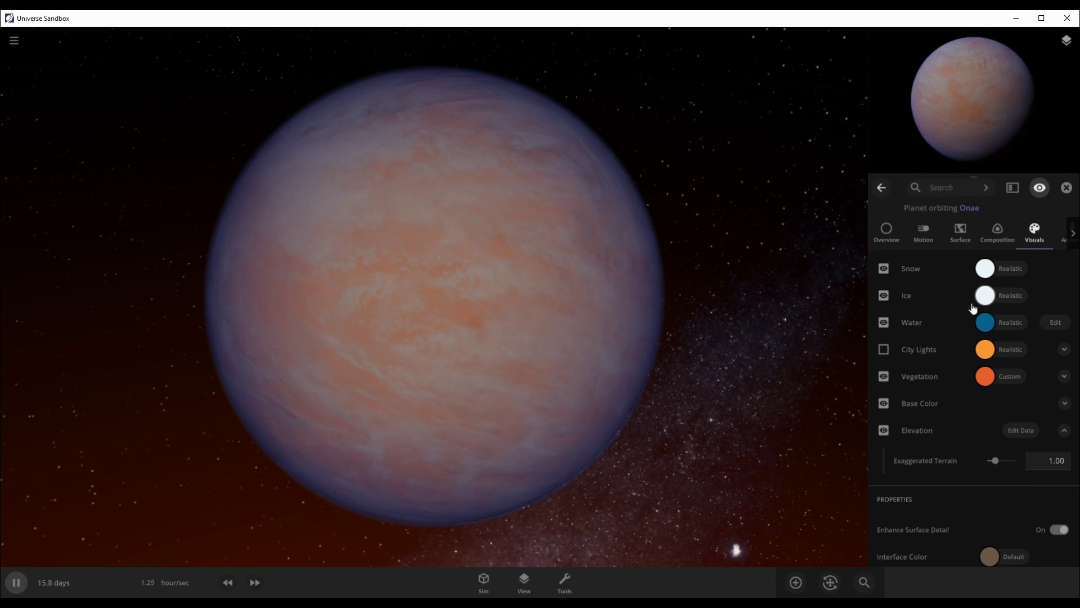
scroll(962, 364, down, 3)
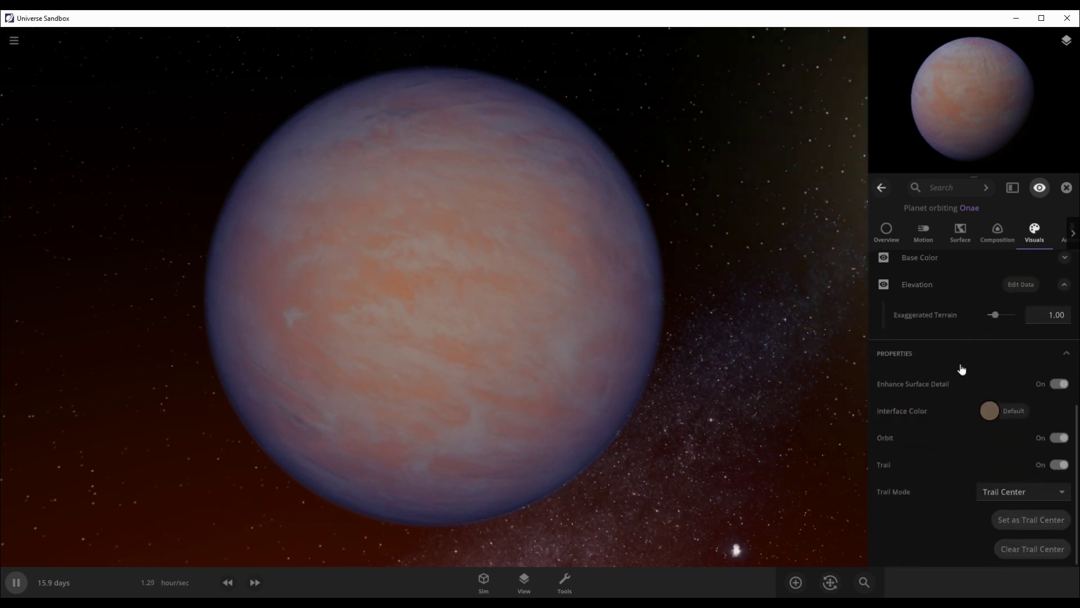
scroll(956, 376, up, 6)
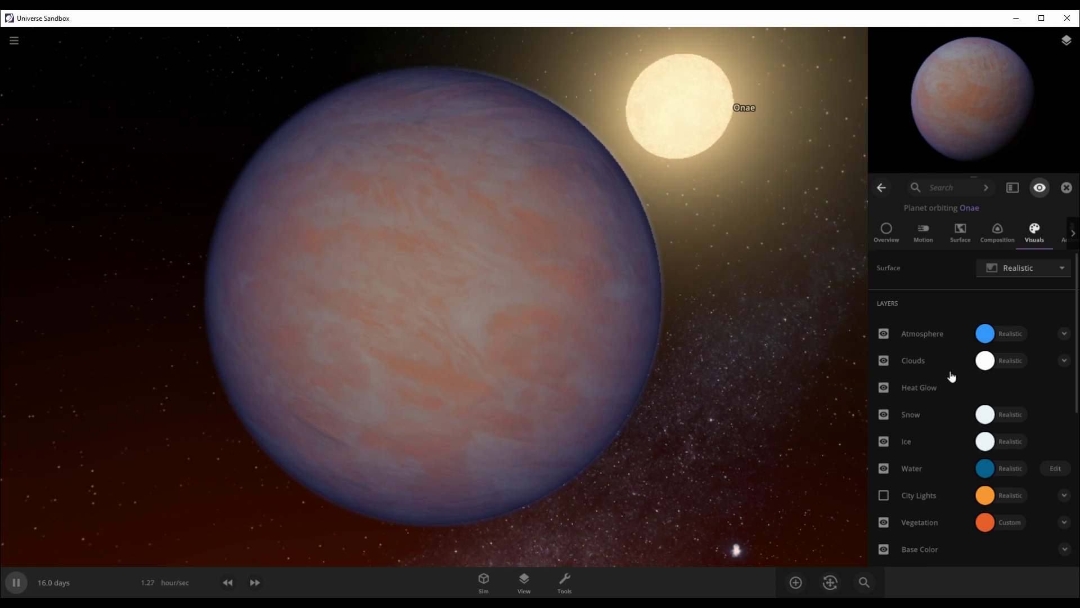
click(986, 333)
mouse_move(938, 347)
mouse_down()
mouse_move(936, 304)
mouse_move(938, 330)
mouse_up()
click(920, 336)
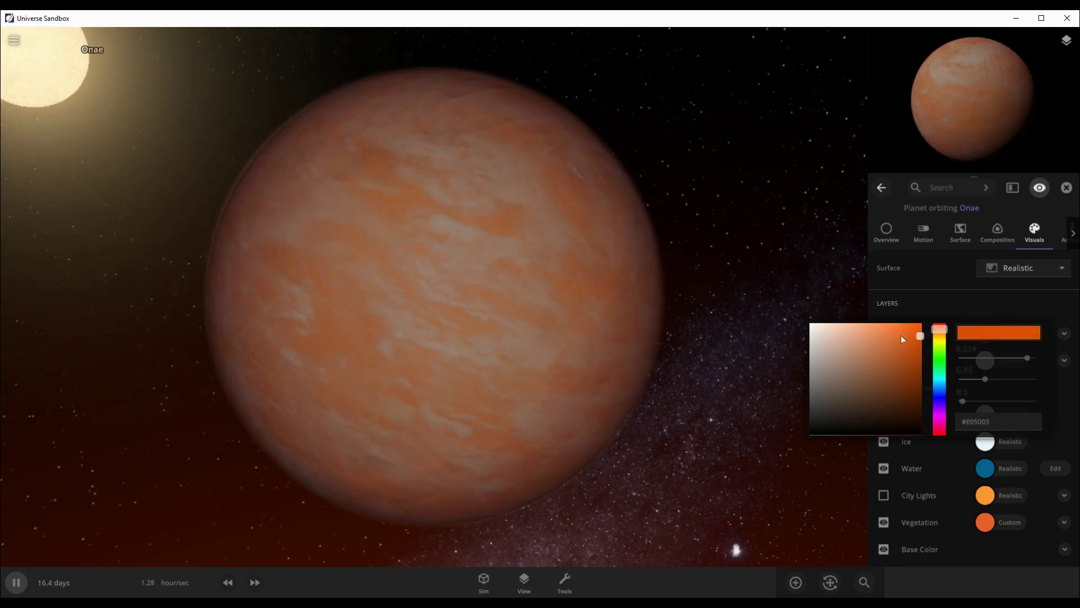
click(928, 309)
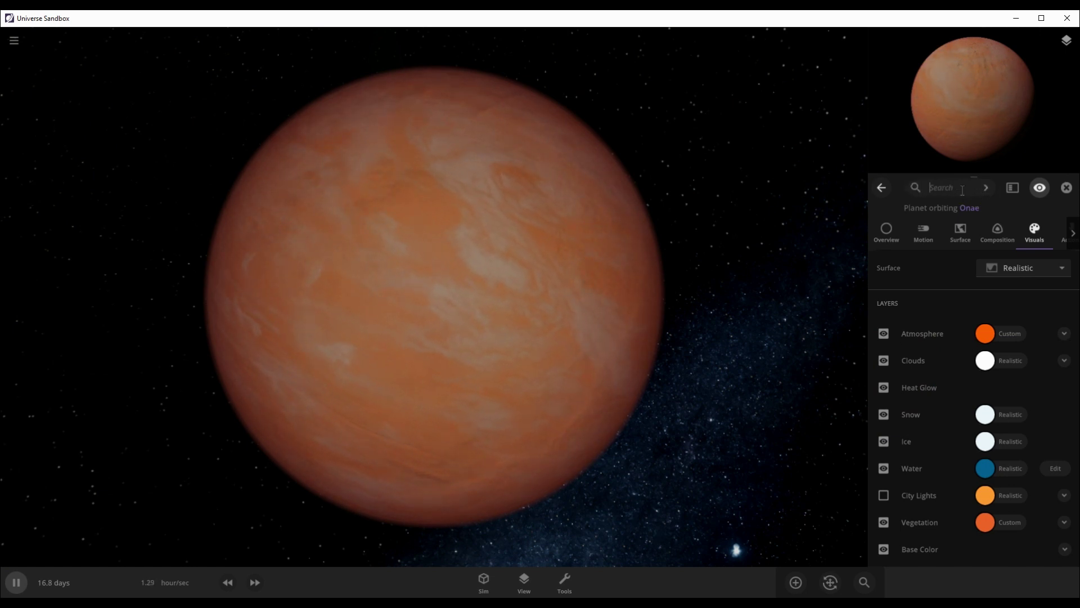
- Search the properties for "opac", raise Fasc's atmosphere opacity to 71.5 %, and close the planet's properties
text(c)
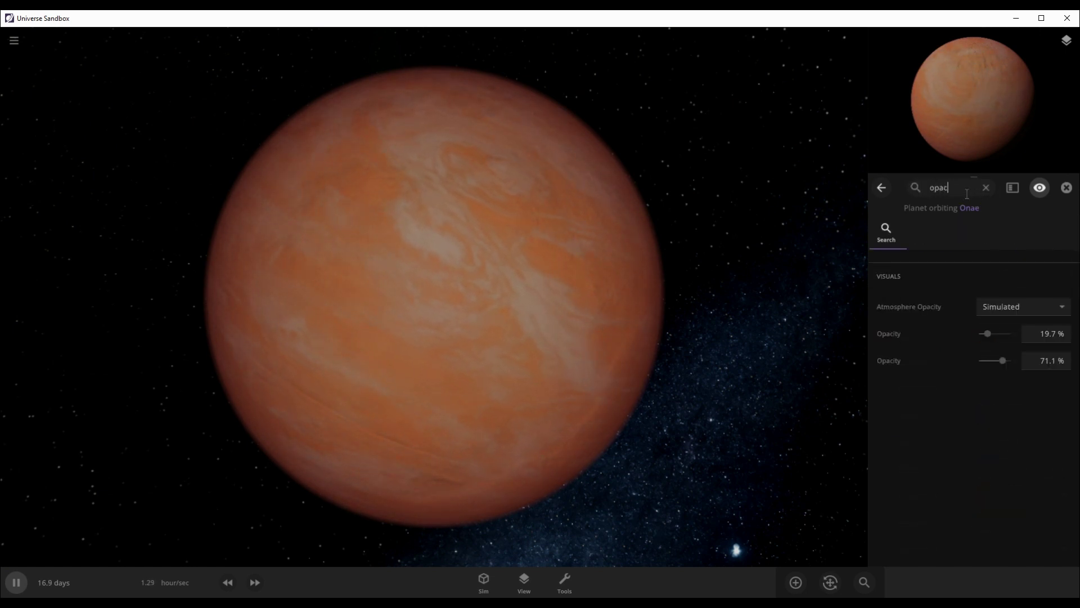
drag(989, 334, 1007, 342)
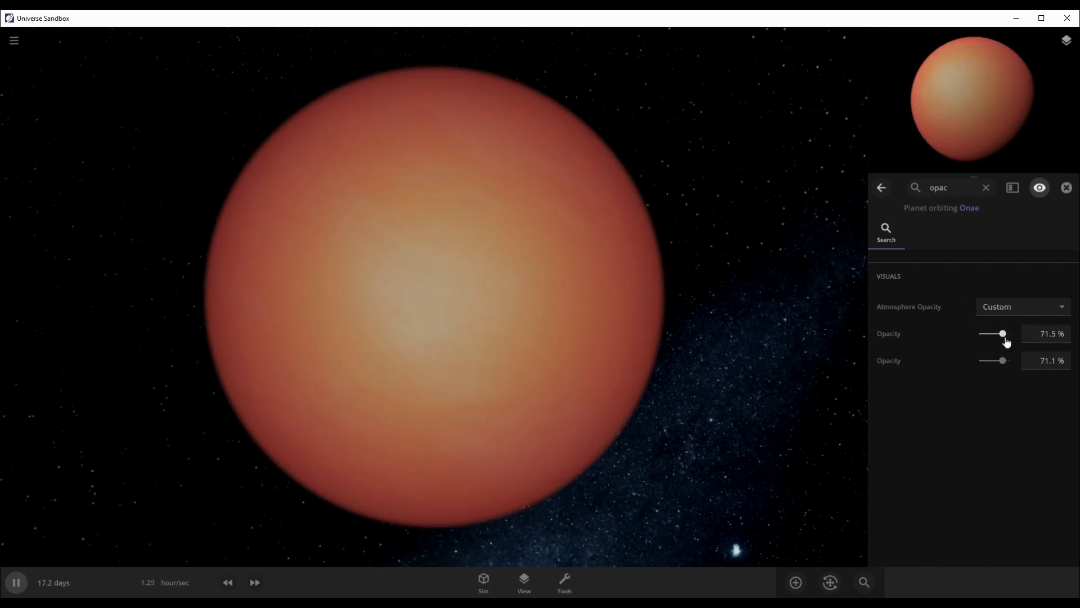
click(1068, 188)
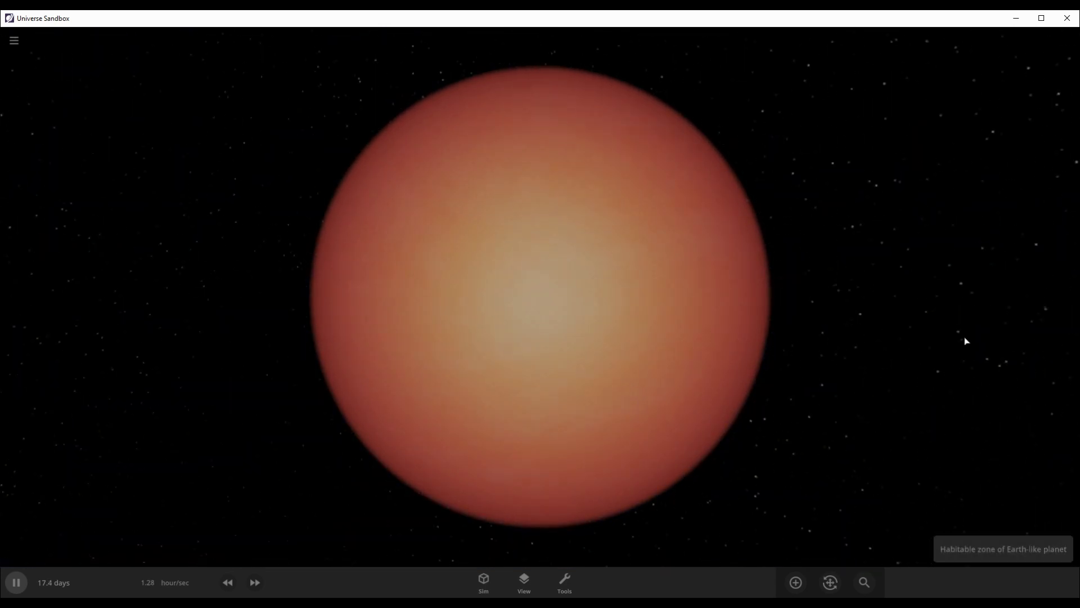
- Add a random rocky planet orbiting Onae at about 0.165 AU, inside the green habitable zone, and finish adding objects
scroll(687, 305, down, 10)
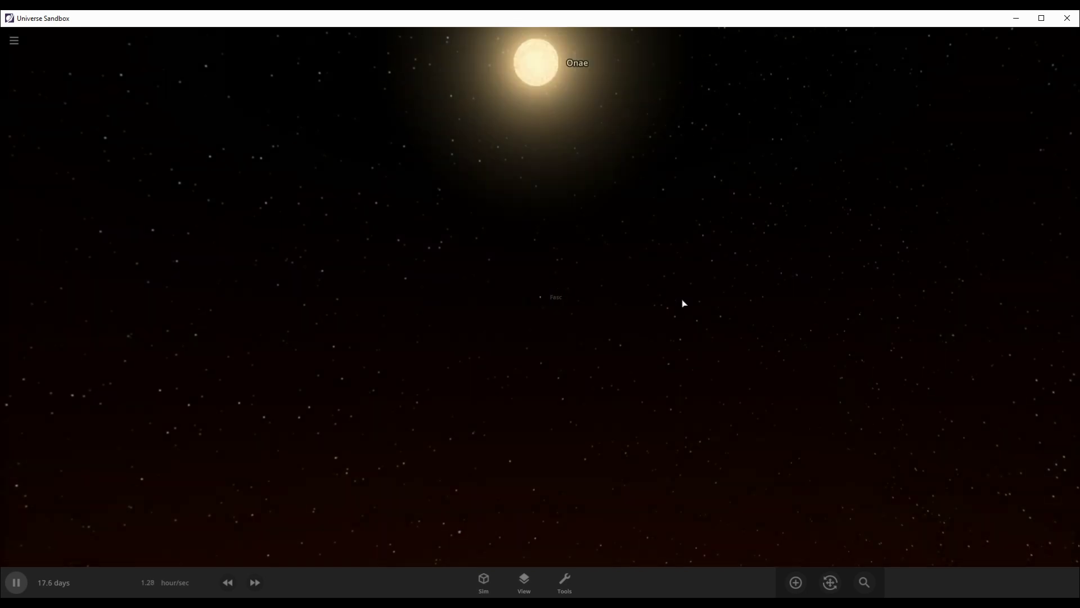
scroll(684, 304, down, 5)
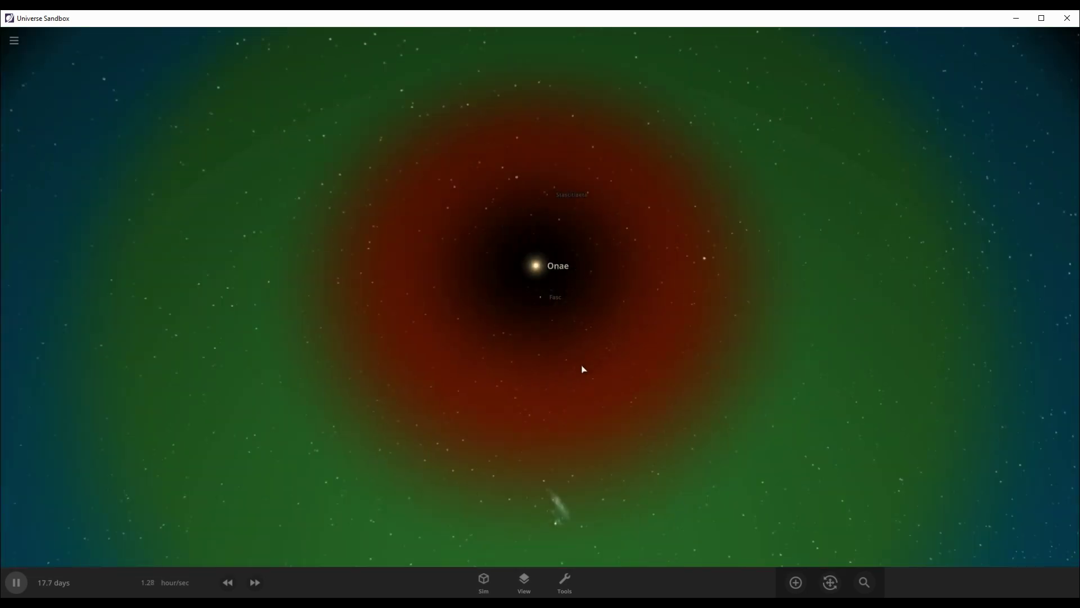
scroll(583, 369, down, 5)
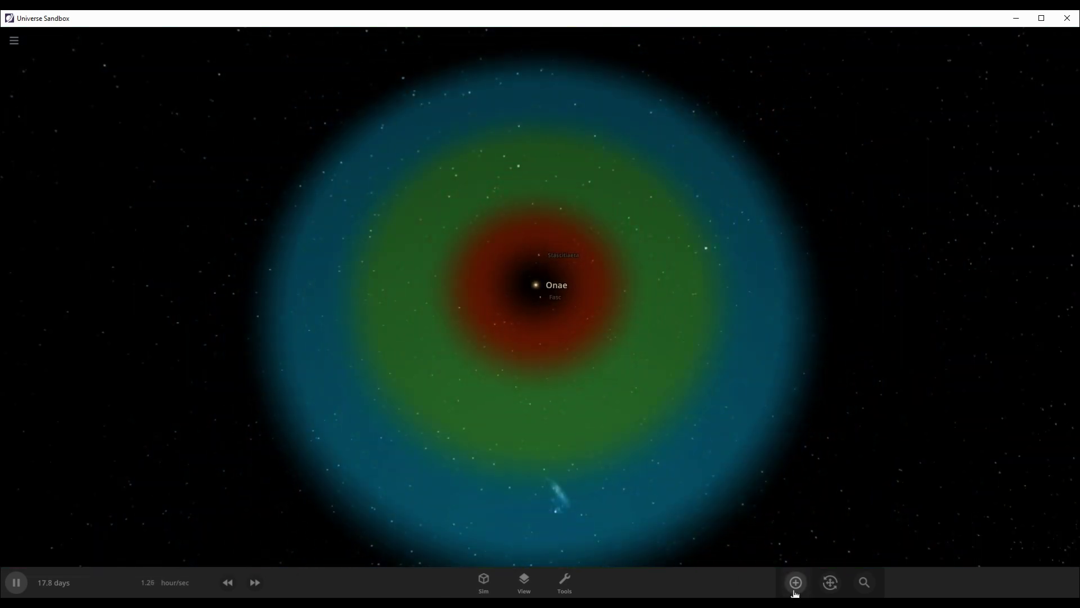
click(795, 591)
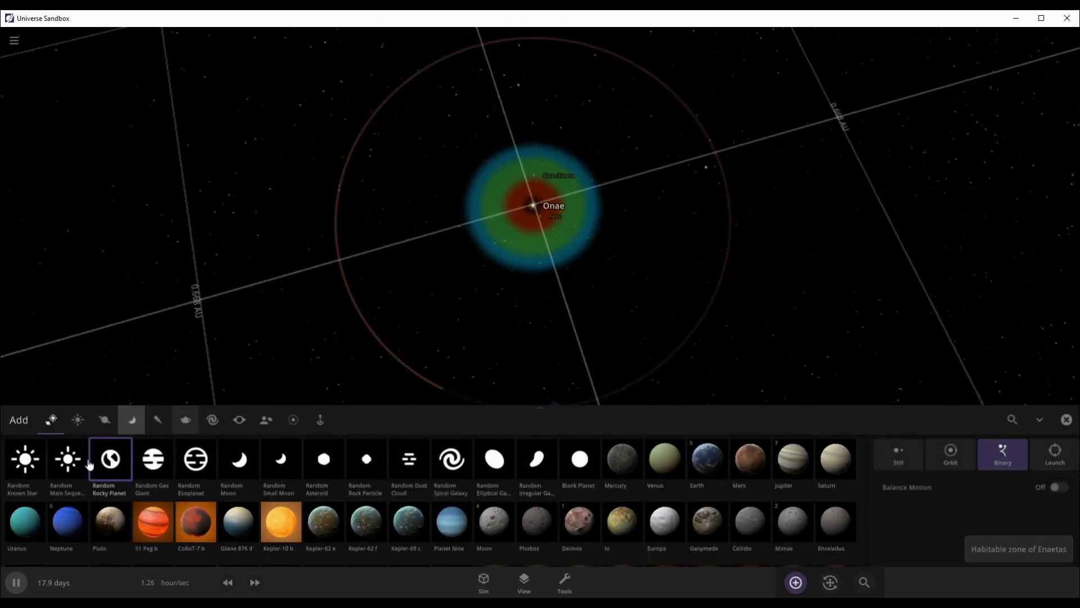
scroll(436, 236, up, 5)
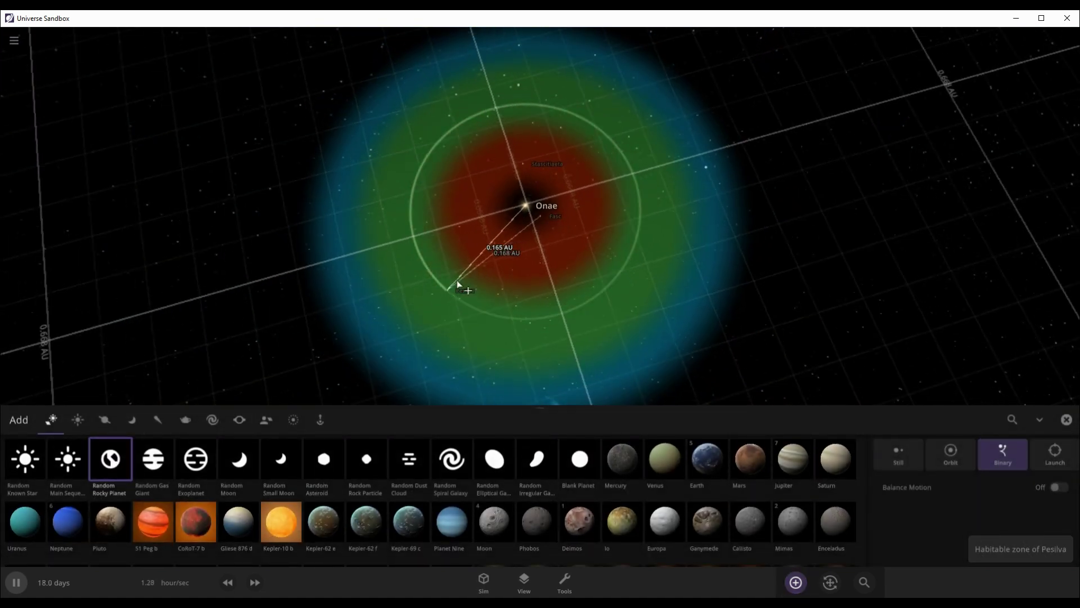
click(457, 284)
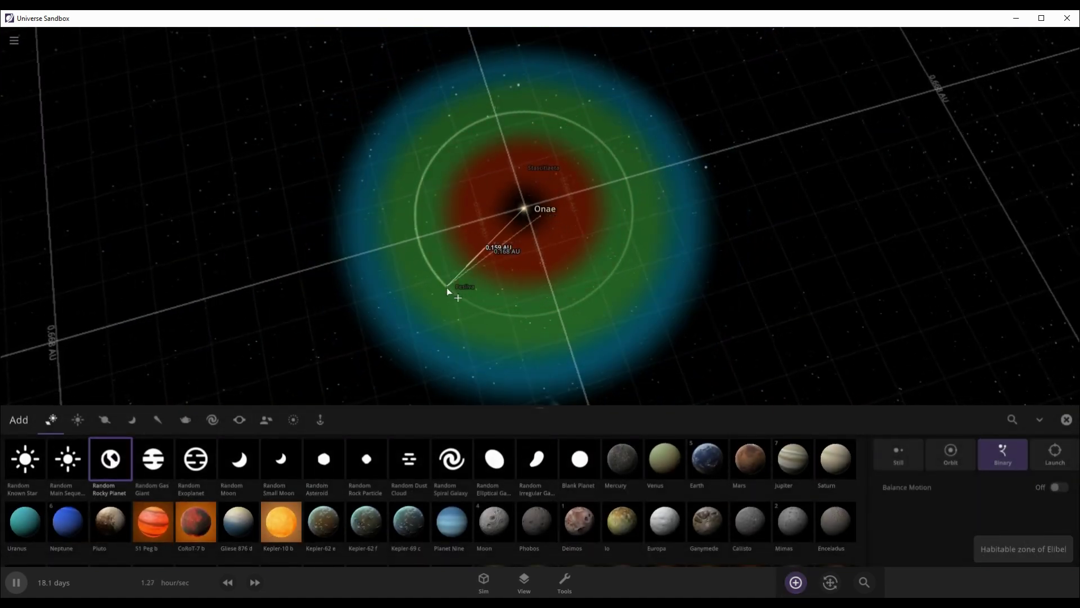
click(1066, 420)
key(Escape)
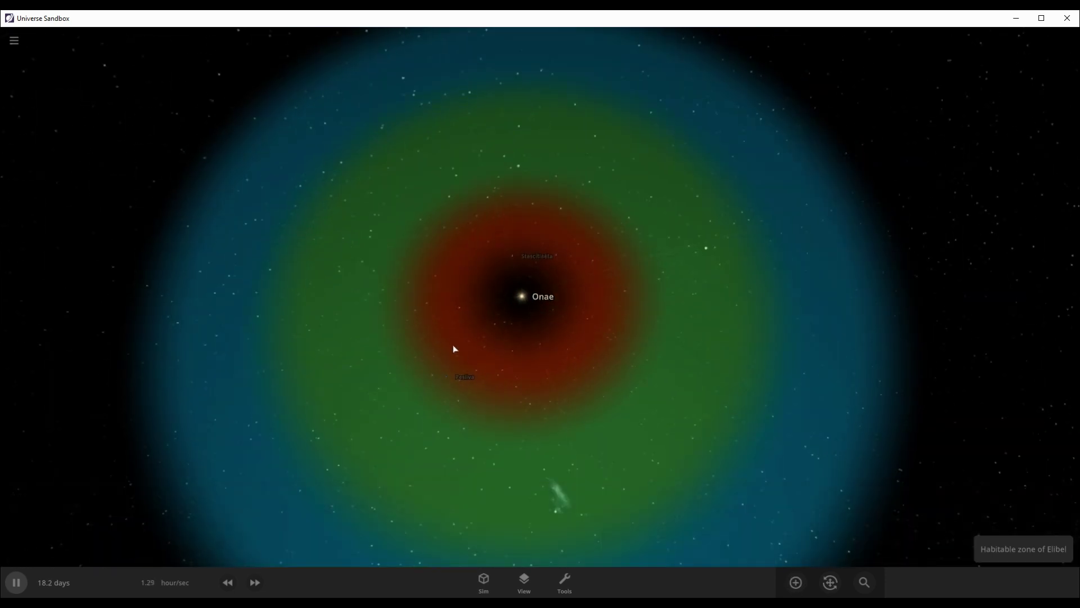
- Inspect the new planet Pesilva up close, show its properties, and set its mass to 1 Earth mass
double_click(449, 388)
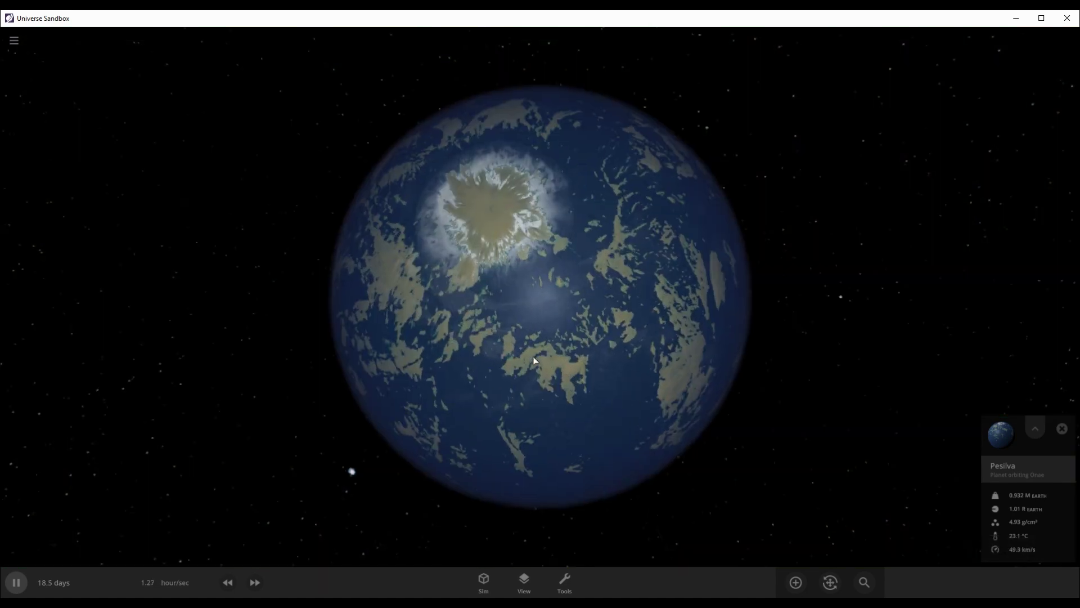
drag(523, 240, 292, 115)
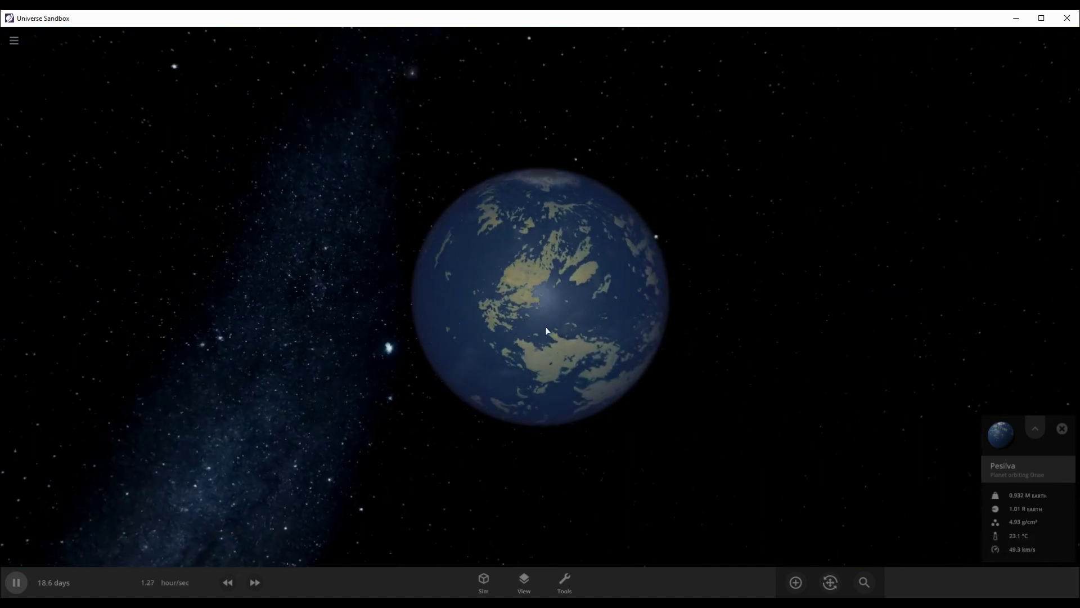
drag(354, 232, 167, 236)
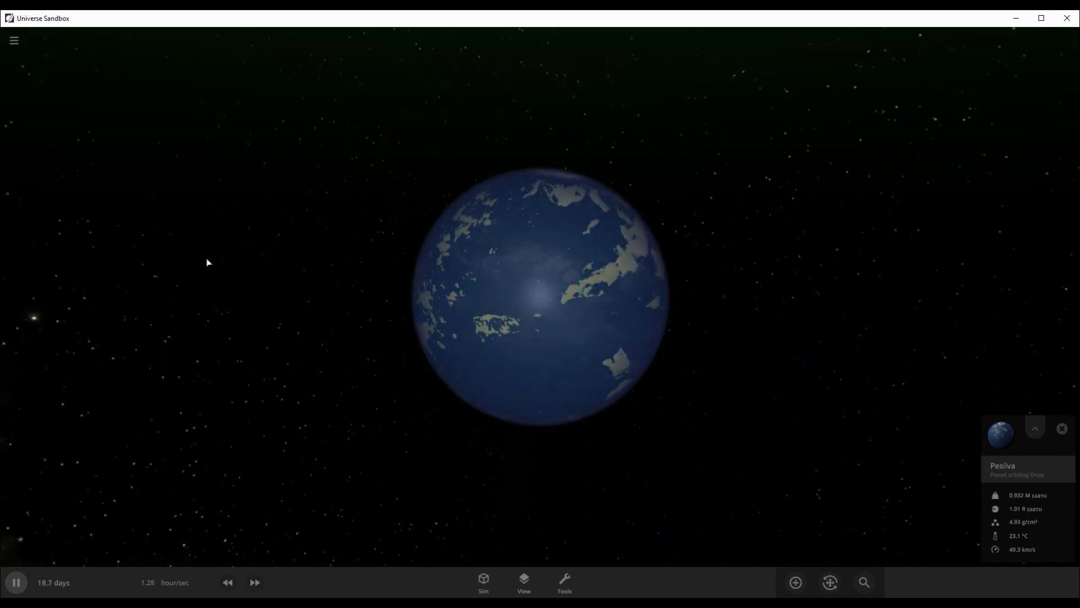
scroll(516, 278, up, 3)
scroll(516, 278, down, 3)
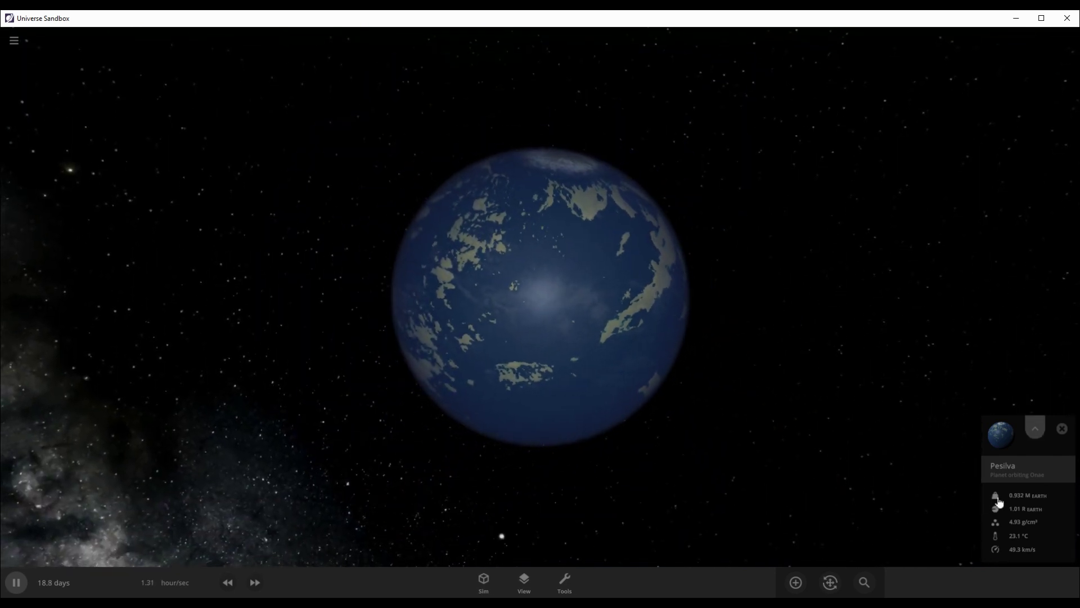
click(999, 495)
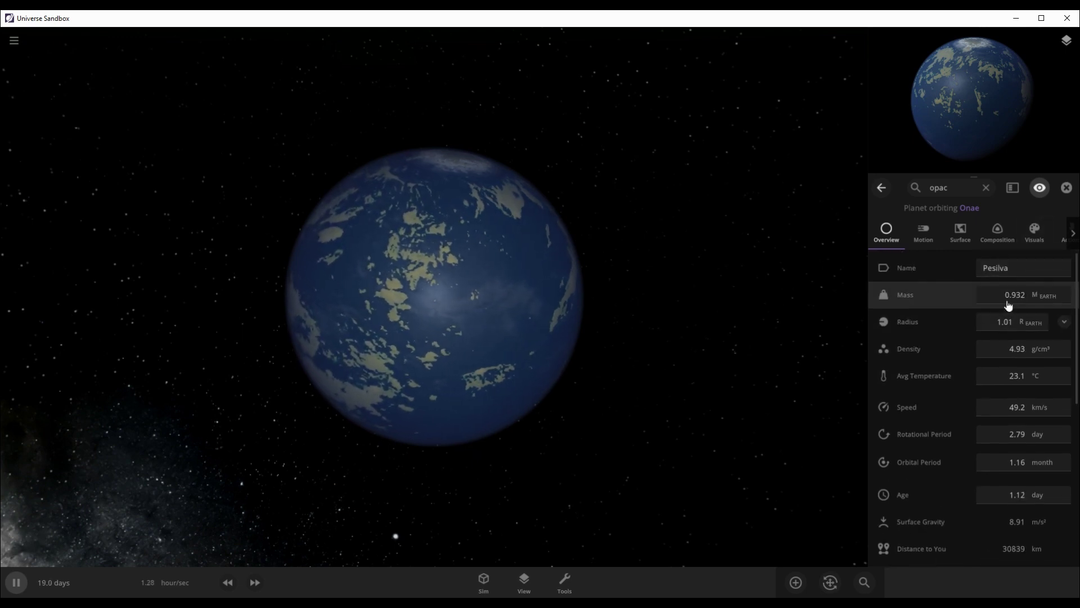
text(1)
key(Return)
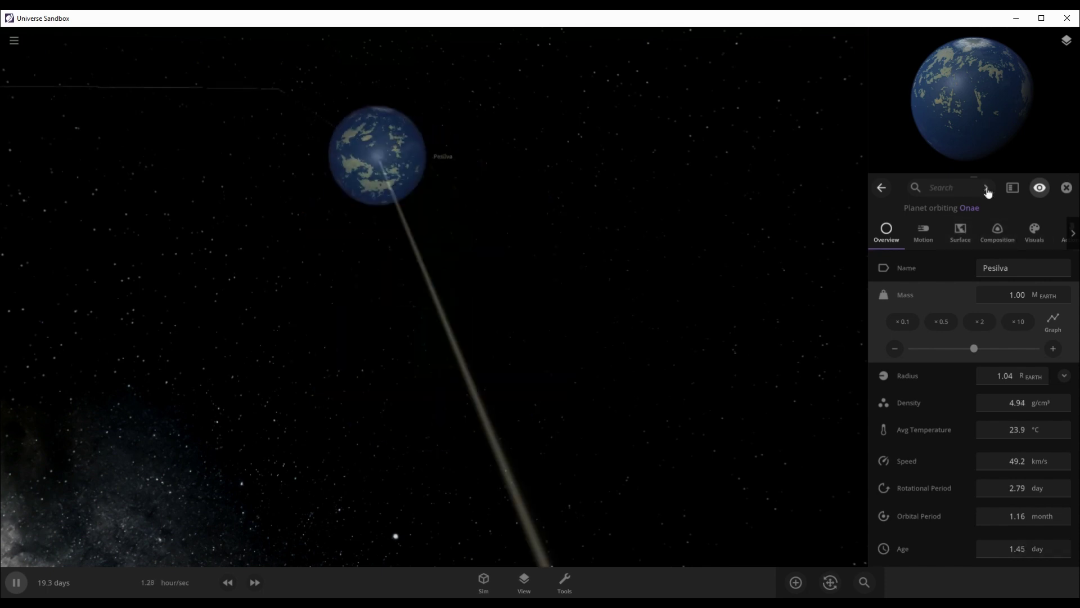
- Return to Pesilva, search its properties for "atmo", and set its atmosphere mass to 1 Earth atmosphere mass
scroll(363, 173, down, 3)
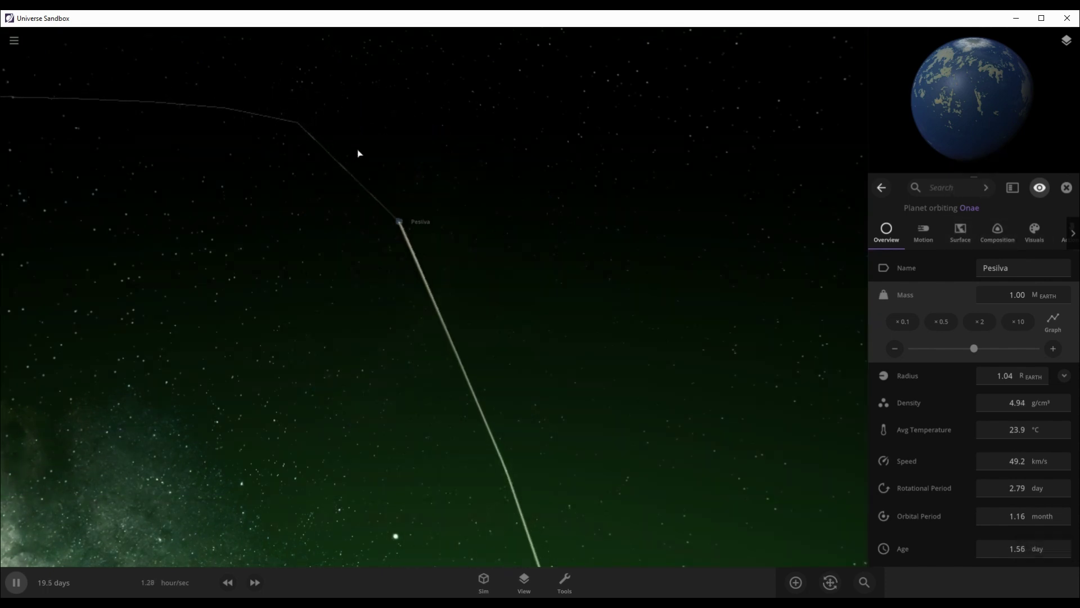
double_click(397, 220)
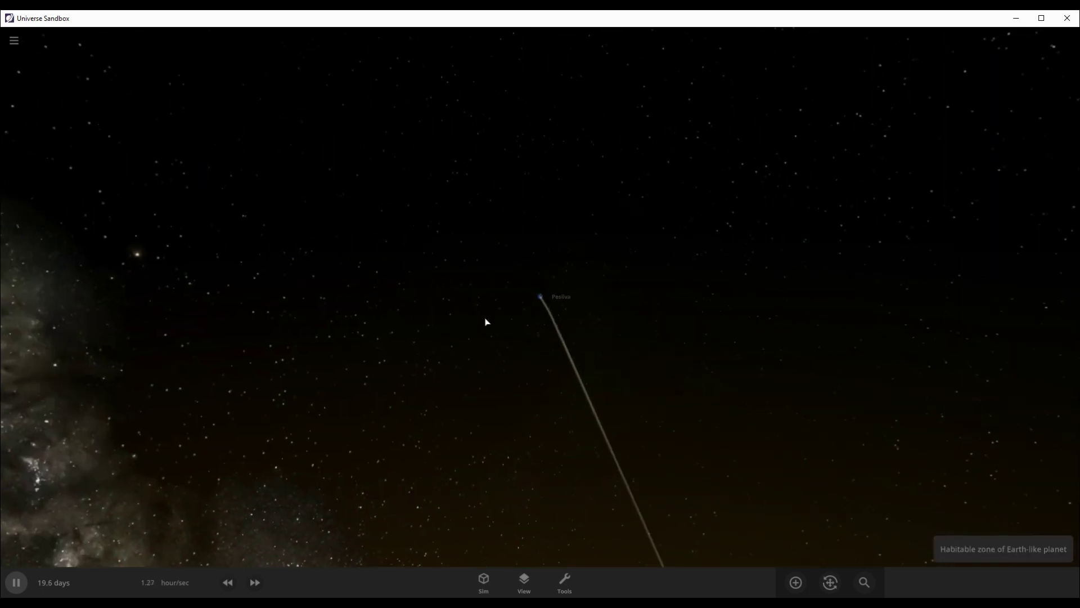
double_click(538, 300)
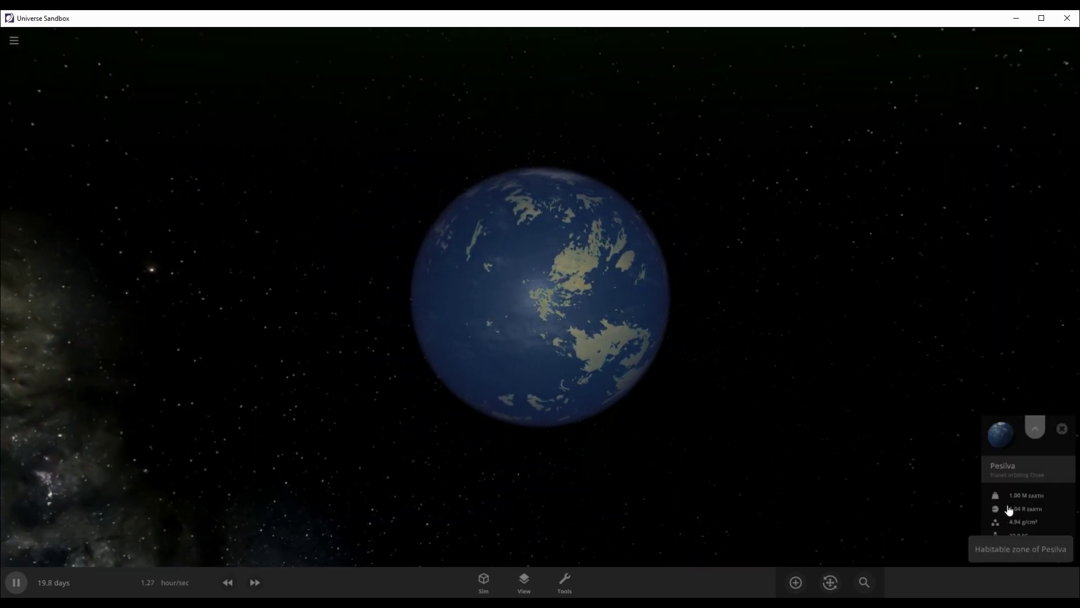
click(1004, 499)
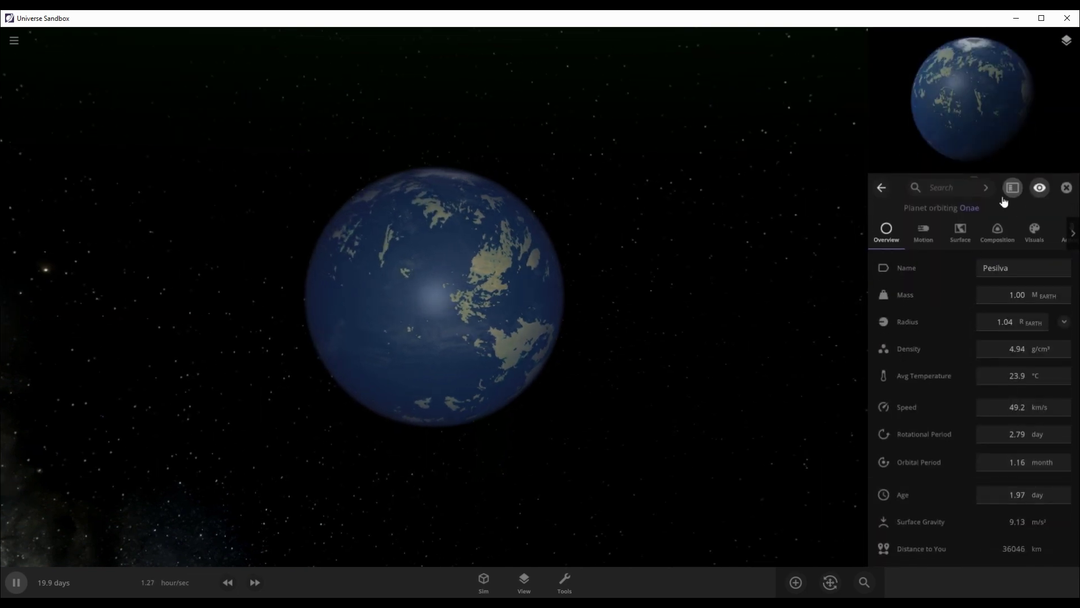
click(963, 195)
text(atmo)
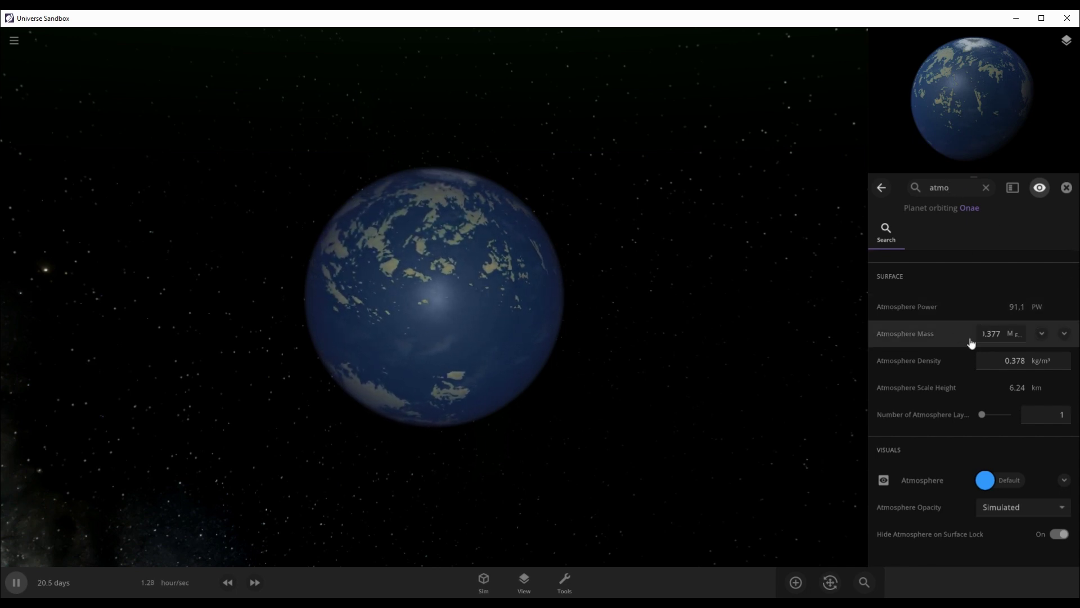
click(1011, 335)
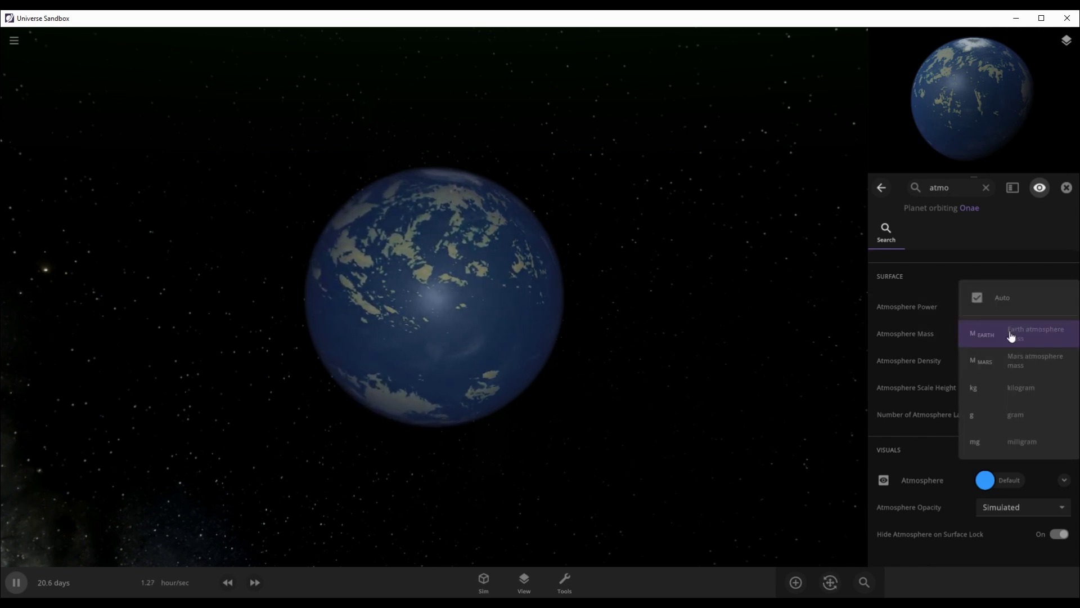
click(1011, 336)
click(1004, 336)
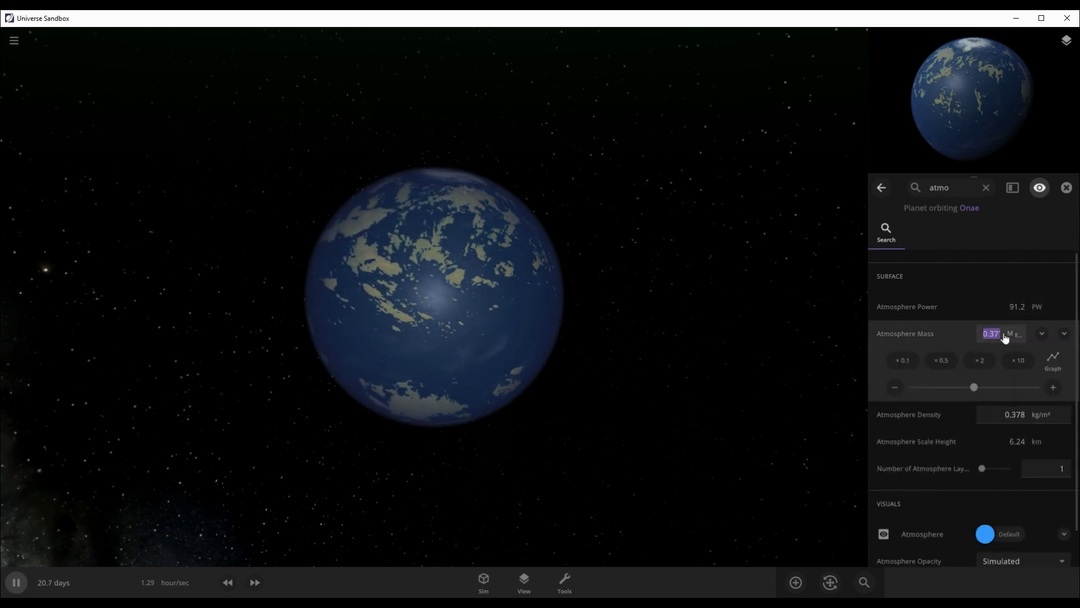
text(1)
key(Return)
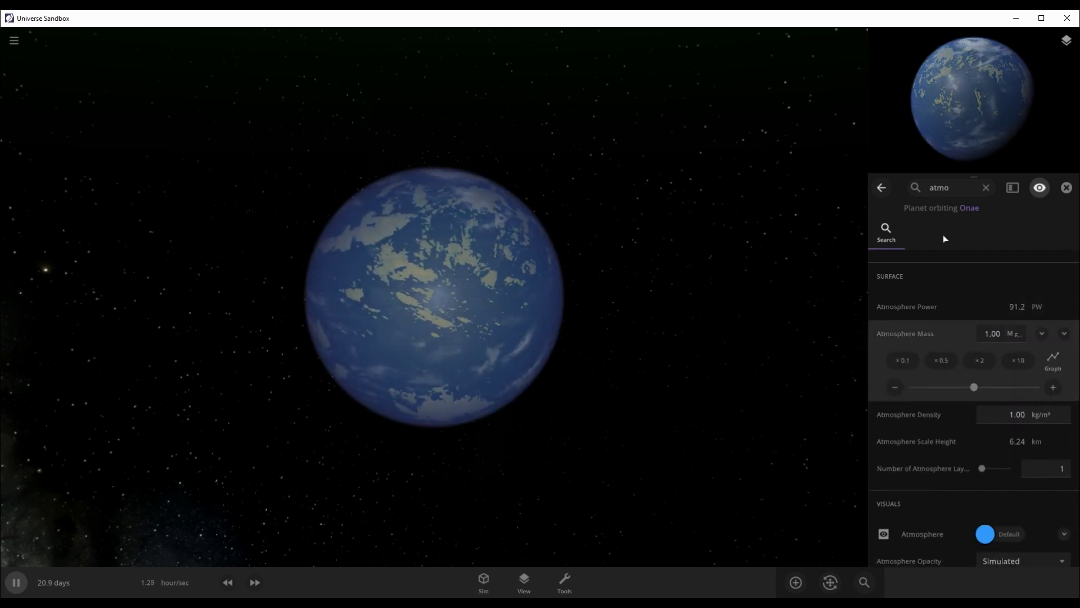
- Clear the property search, check Pesilva's visual layers, and set its average surface temperature to 15 °C
click(987, 188)
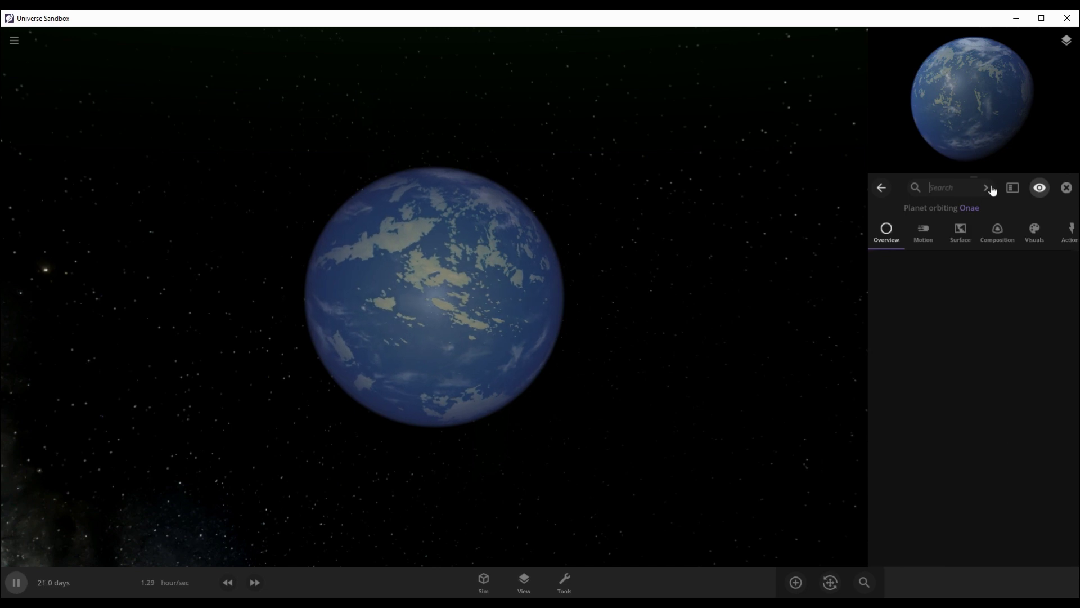
click(1031, 240)
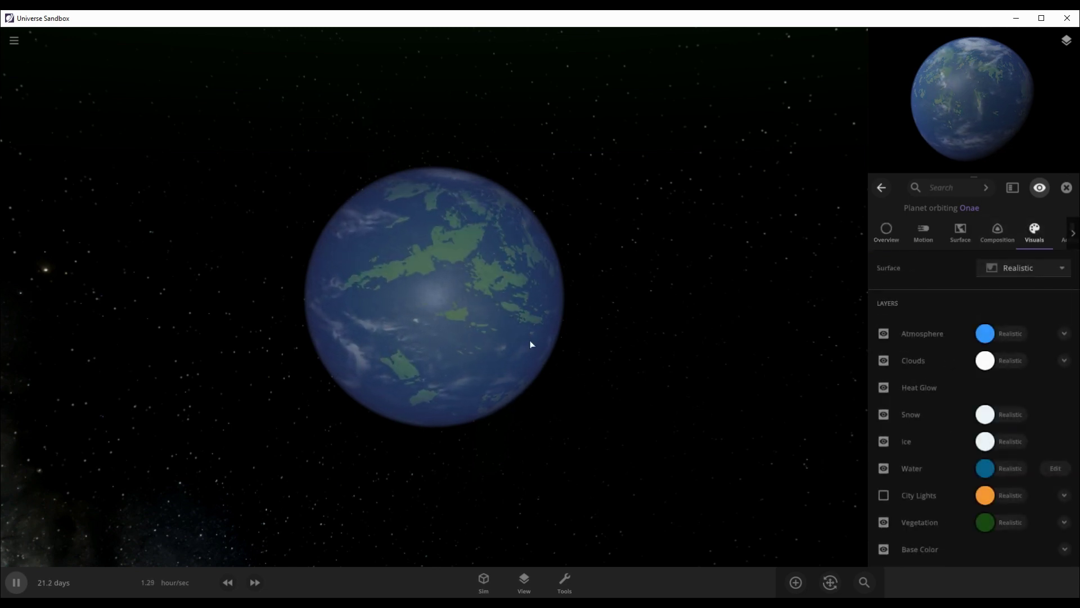
drag(261, 269, 505, 362)
click(958, 235)
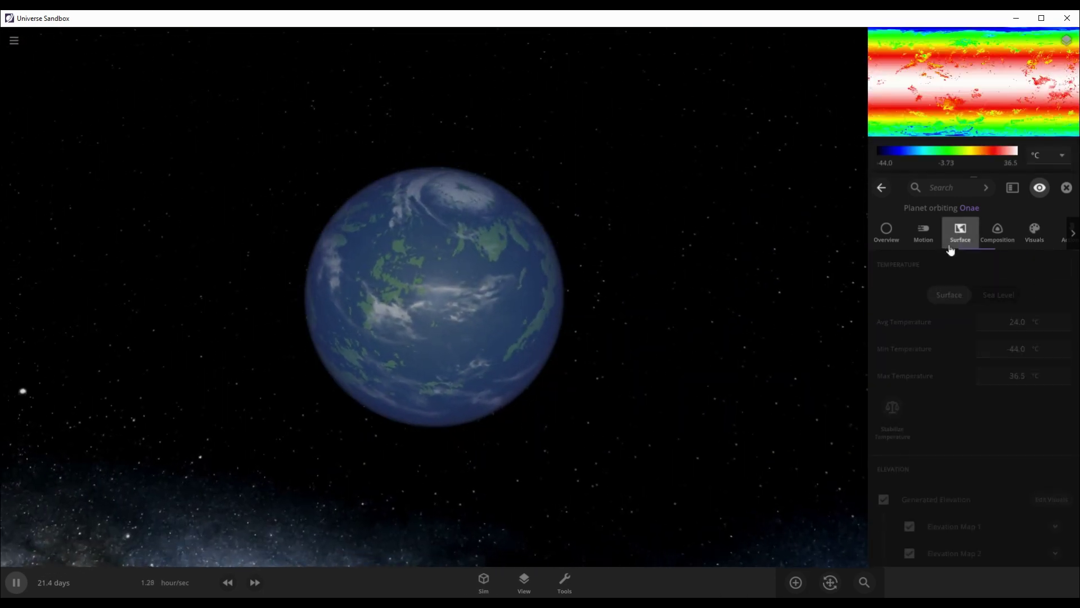
click(1017, 323)
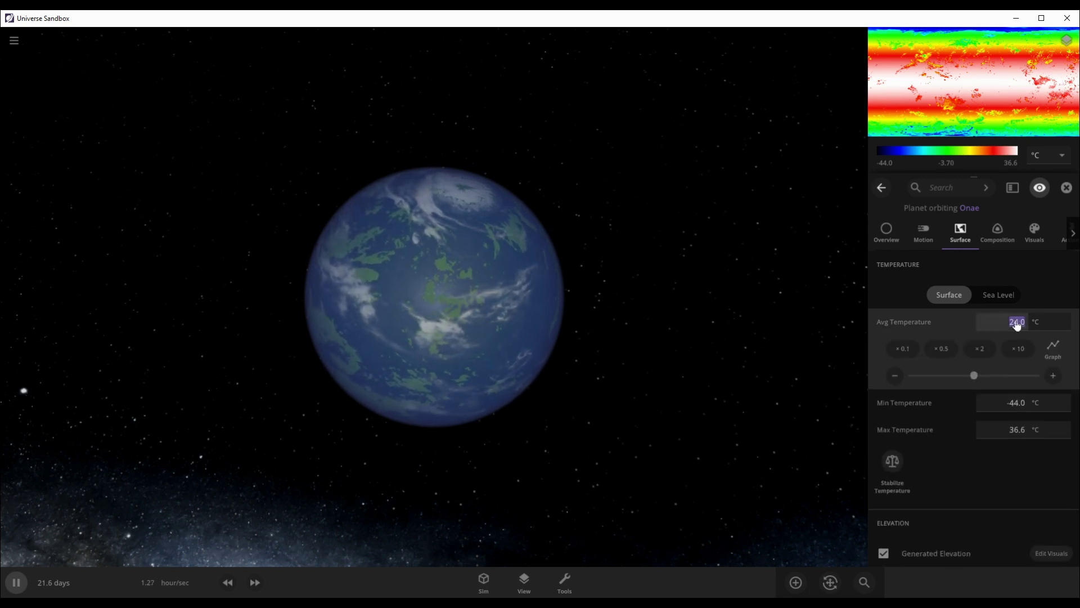
text(15)
key(Return)
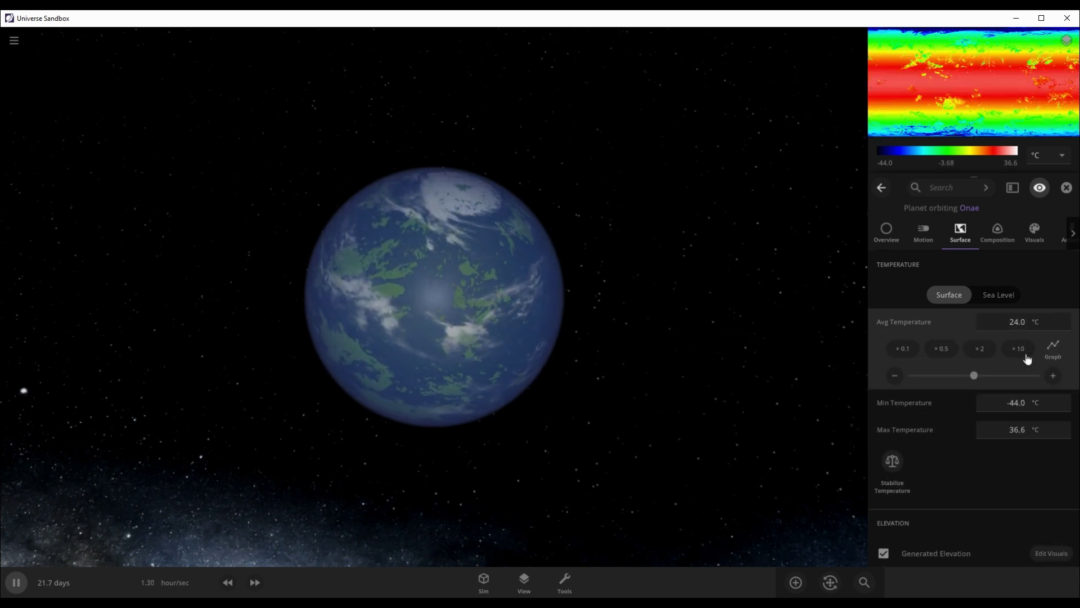
- Set Pesilva's minimum surface temperature to -26.4 °C
click(1008, 411)
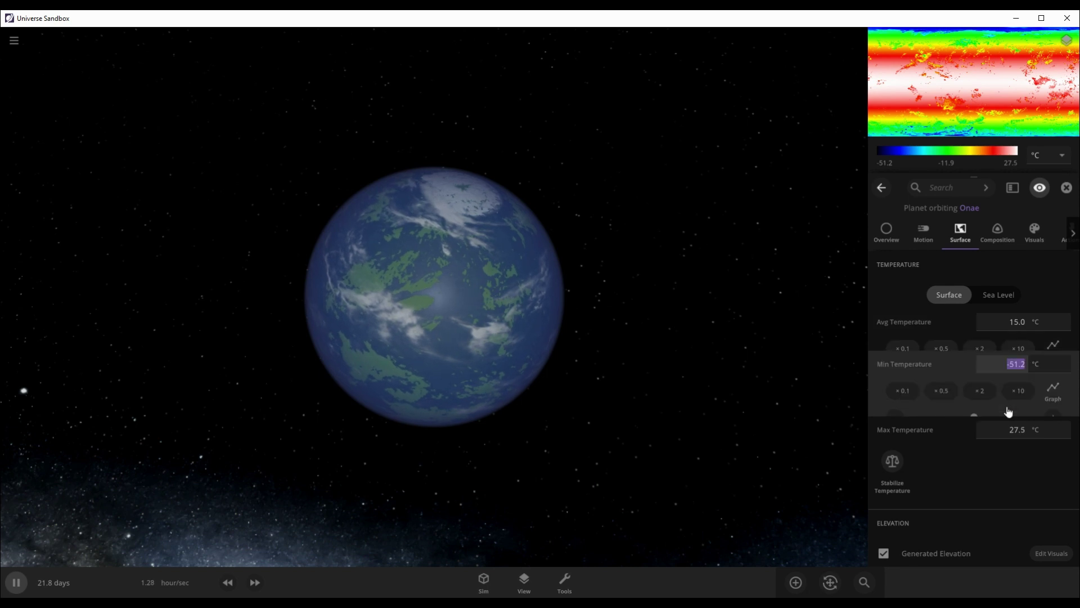
text(-26.4)
key(Return)
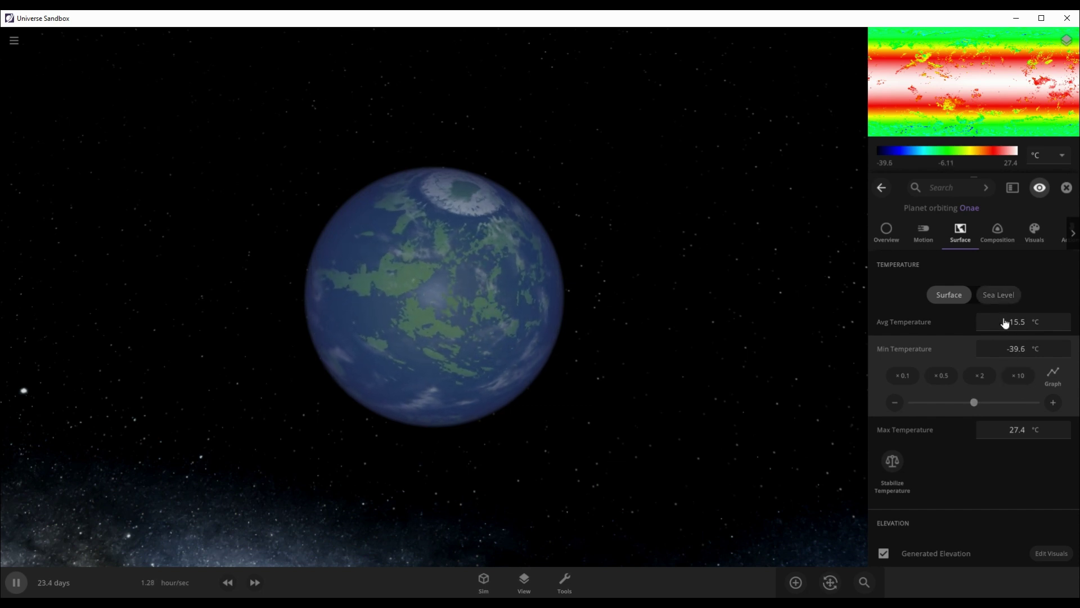
- Check Pesilva's sea-level temperatures, return to the surface values, and set the average temperature to 15 °C again
click(992, 294)
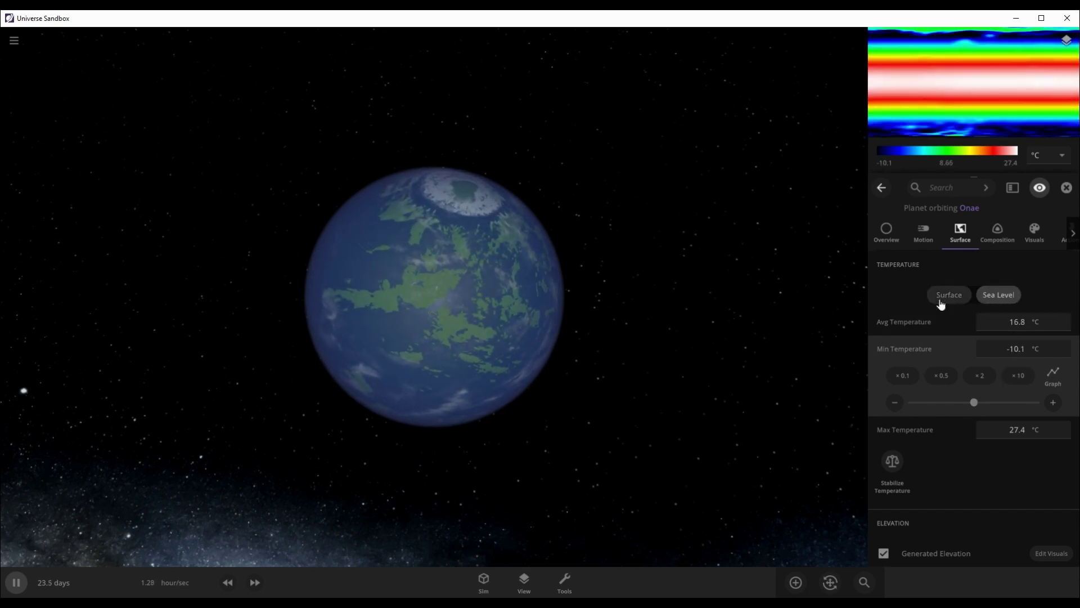
click(944, 301)
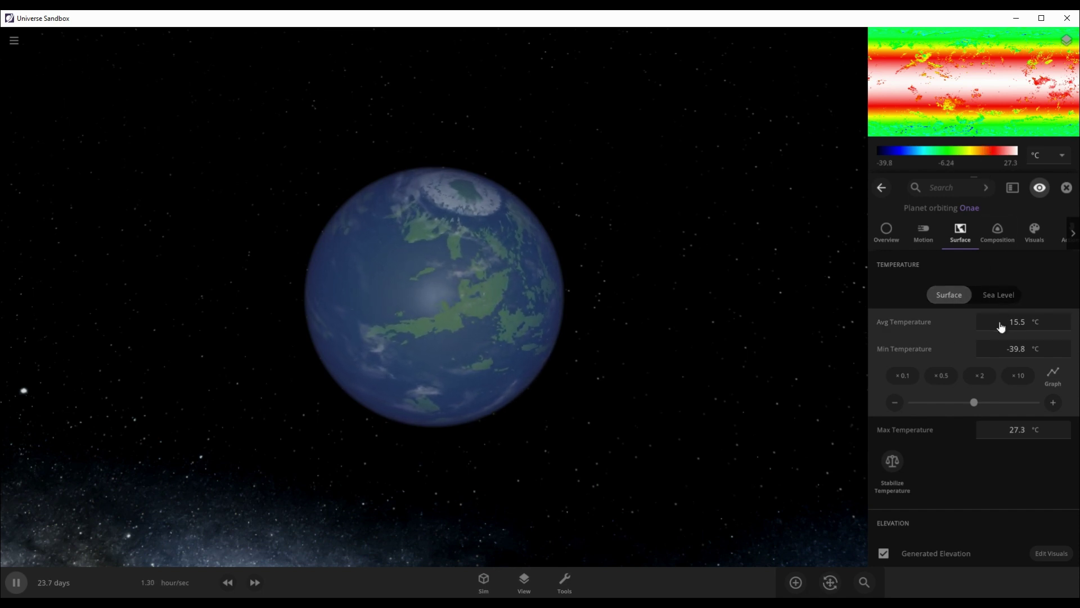
click(1001, 326)
text(1)
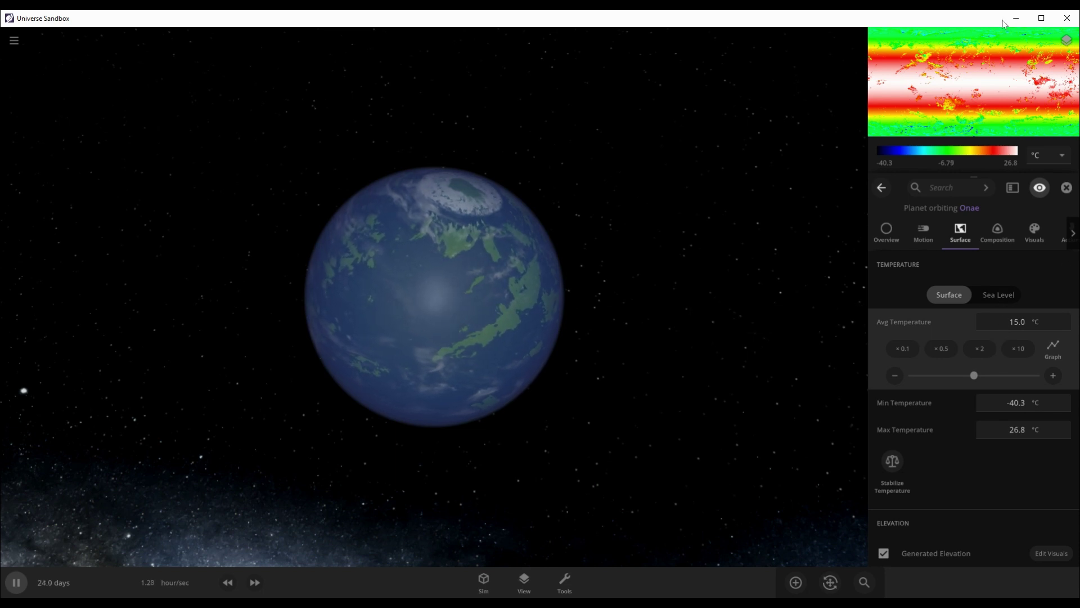
- Check Pesilva's Earth similarity and life likelihood, and raise its magnetosphere size to about 1,000,000 km
click(992, 232)
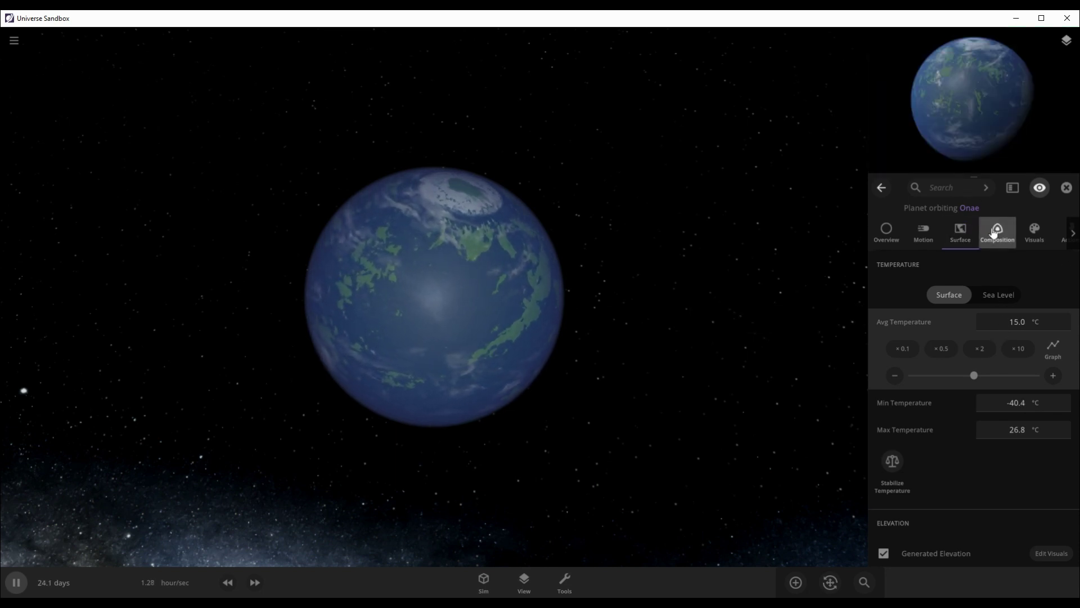
scroll(966, 328, down, 10)
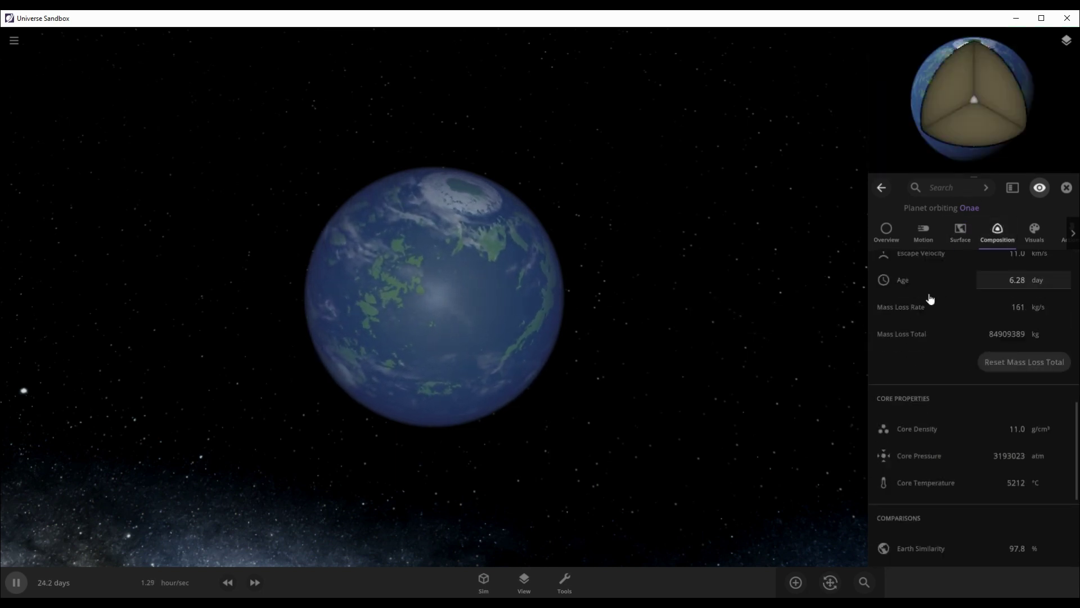
scroll(949, 431, down, 2)
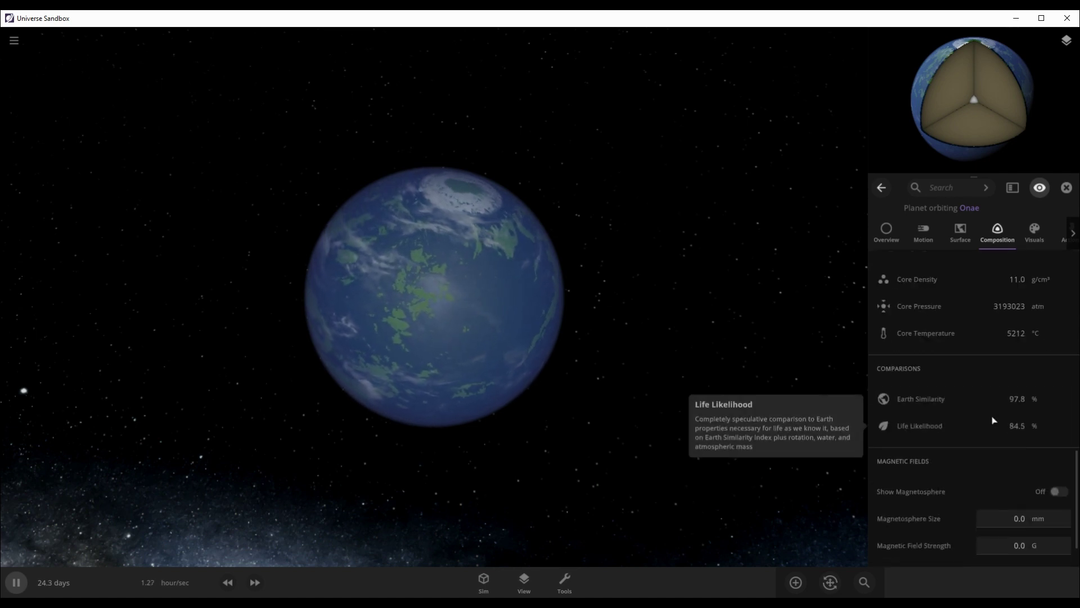
scroll(995, 453, down, 1)
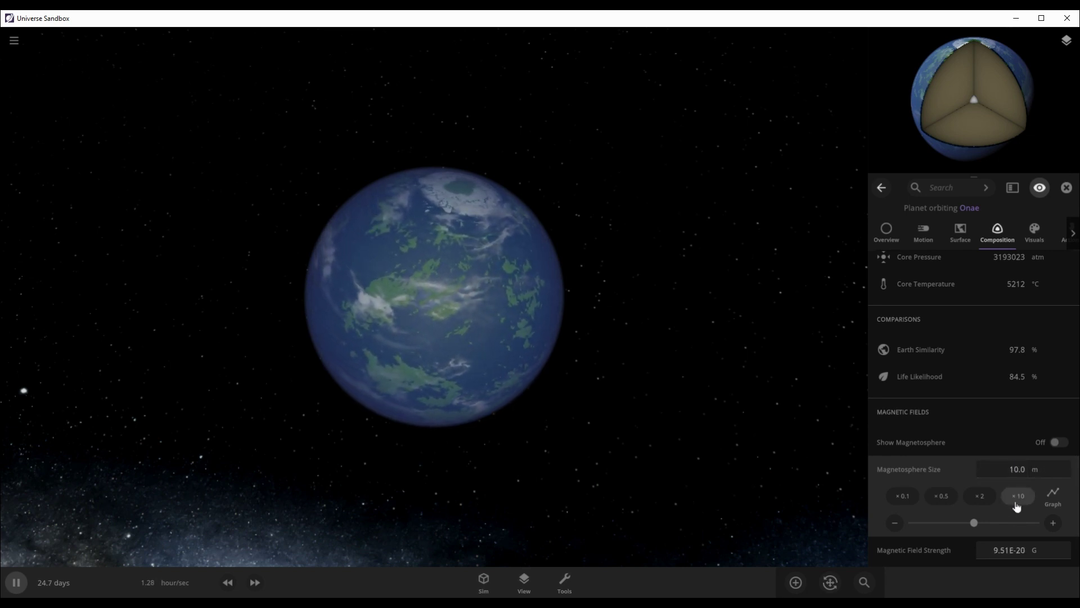
click(1047, 476)
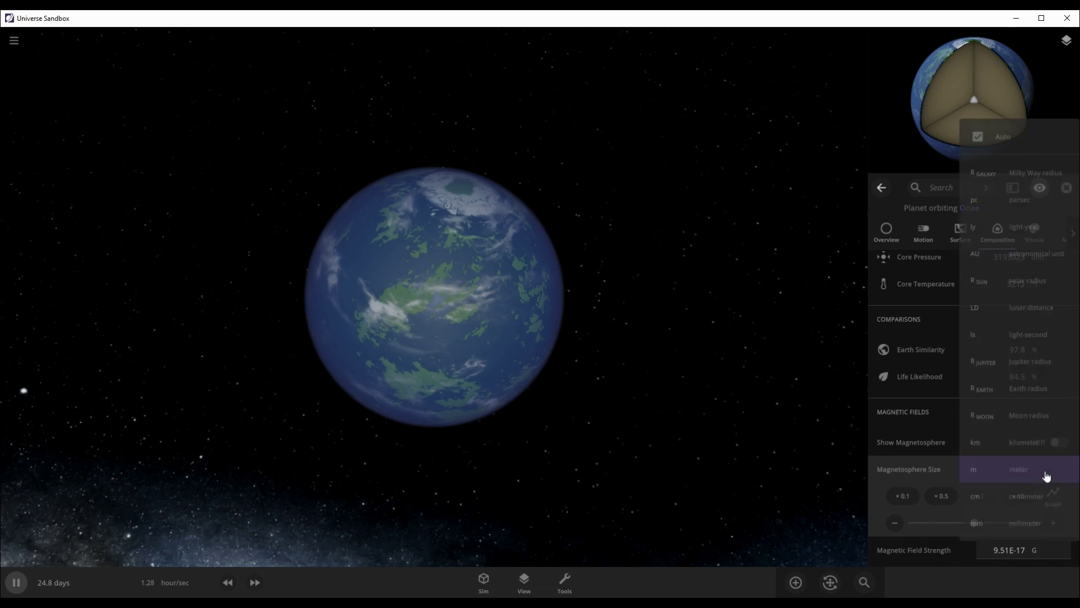
click(1036, 445)
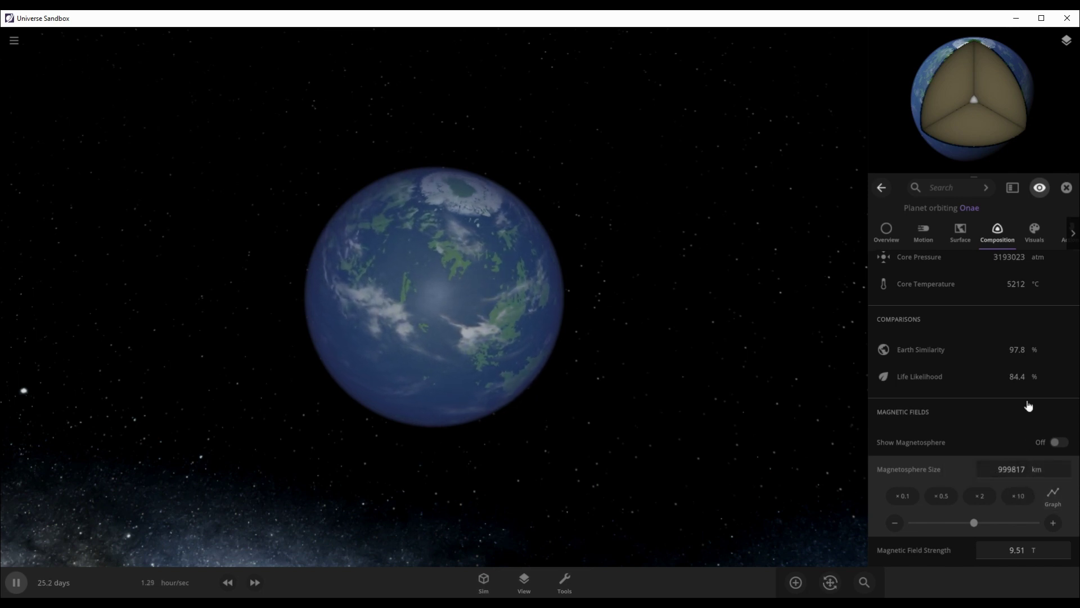
- Reduce Pesilva's magnetosphere size to about 488,215 km with the magnetosphere shown, and hide it again
click(1059, 443)
scroll(503, 297, down, 10)
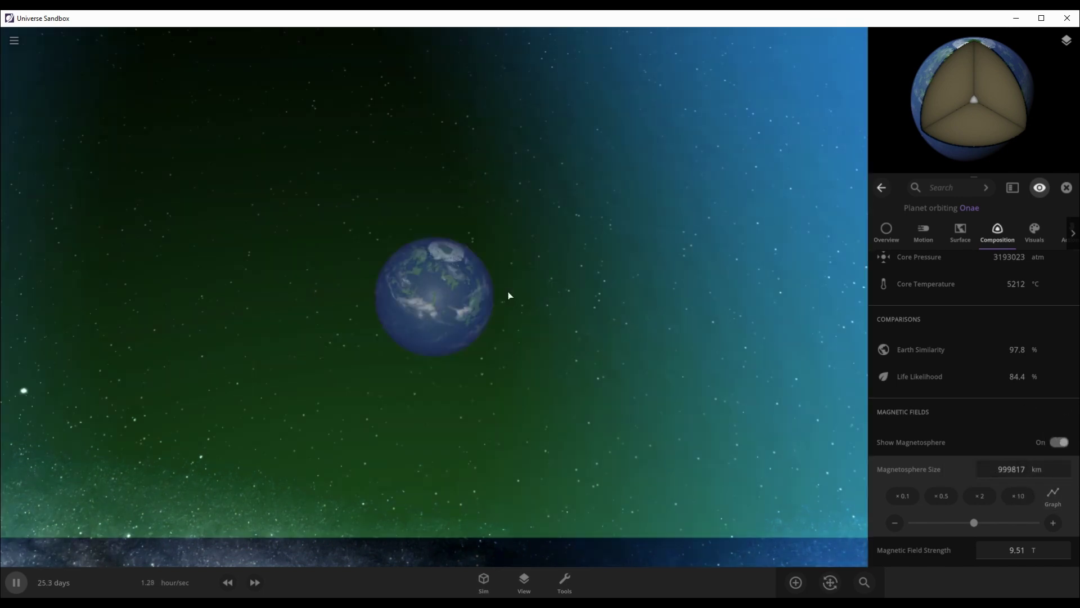
scroll(511, 293, down, 3)
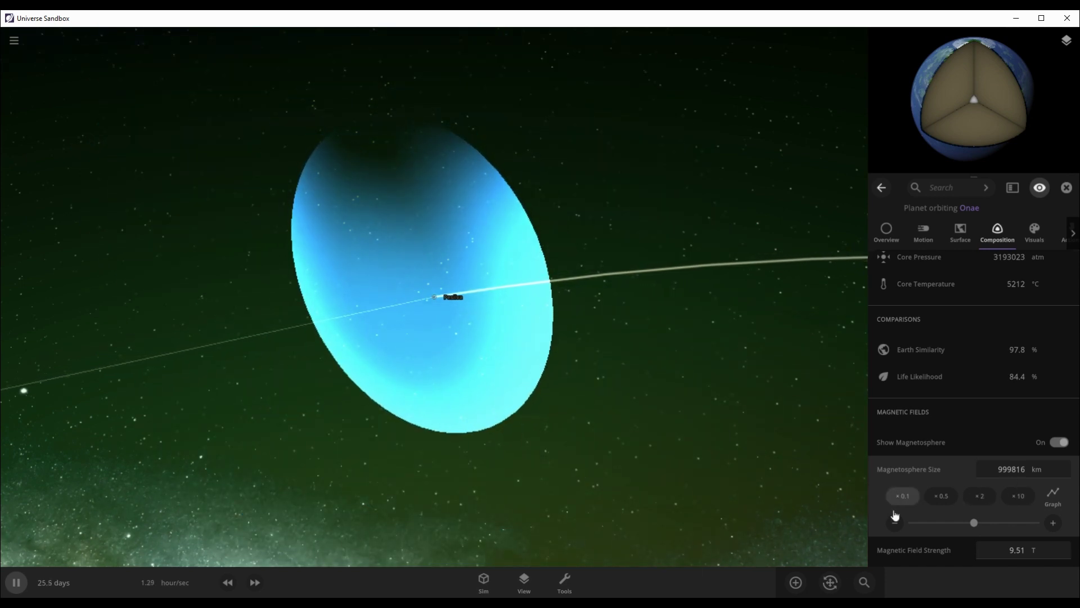
drag(957, 526, 923, 529)
scroll(601, 376, up, 8)
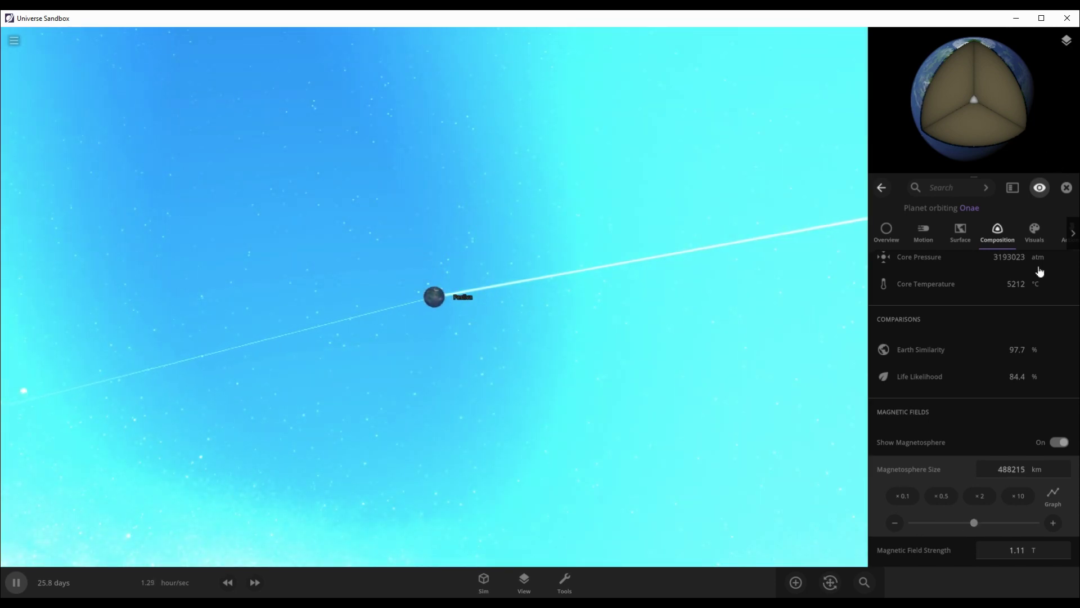
click(1053, 444)
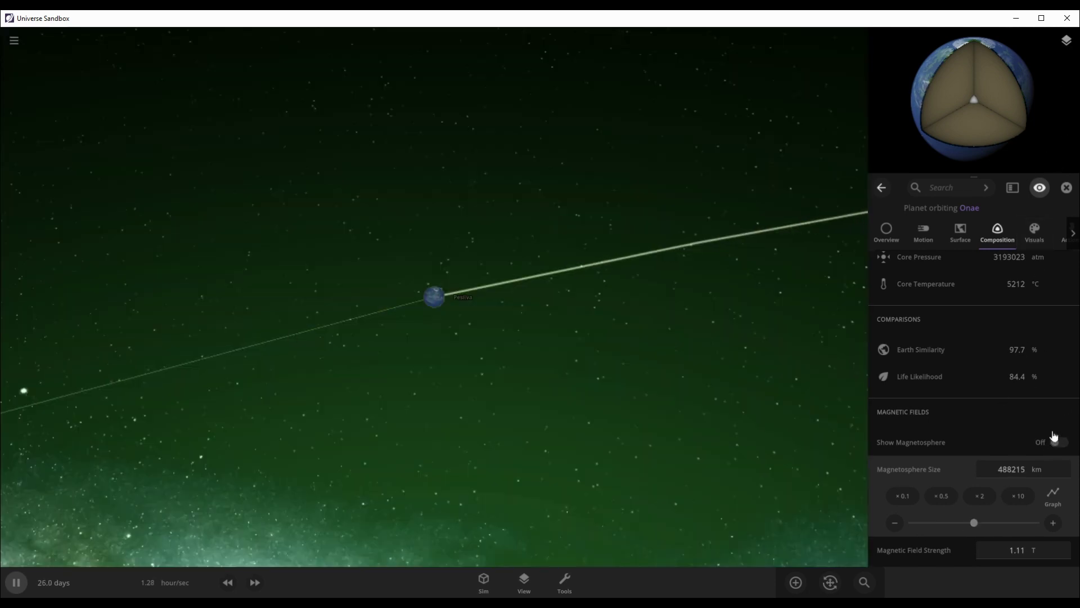
- Close Pesilva's properties and examine its position within Onae's habitable zone, from the whole system back to the planet
click(1066, 188)
drag(508, 256, 880, 389)
scroll(792, 376, down, 5)
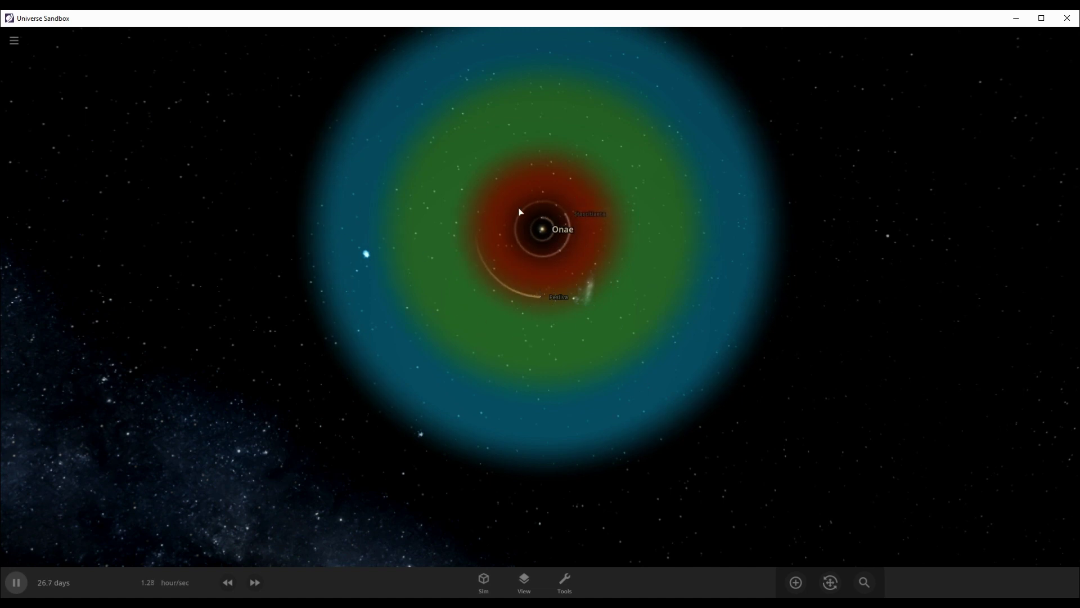
scroll(721, 278, down, 5)
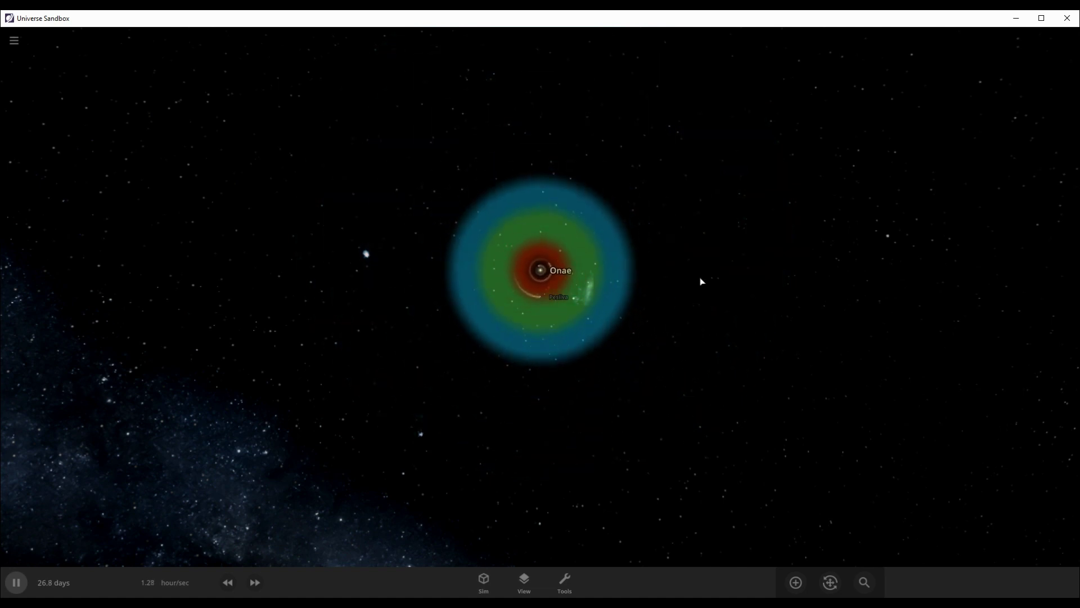
scroll(499, 271, up, 5)
click(546, 304)
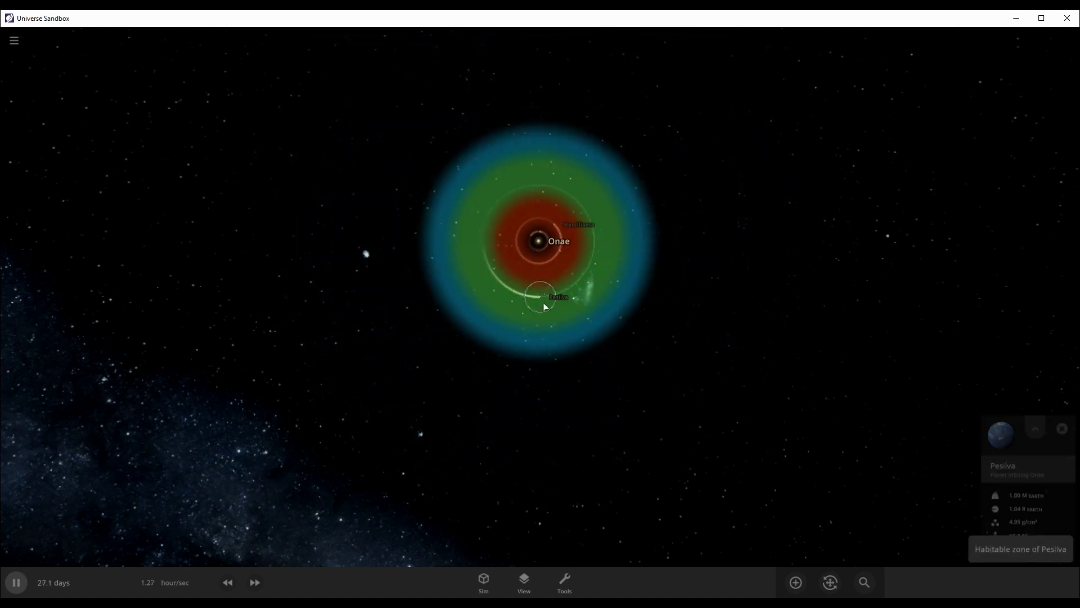
scroll(546, 305, up, 5)
scroll(543, 303, up, 5)
scroll(542, 299, down, 2)
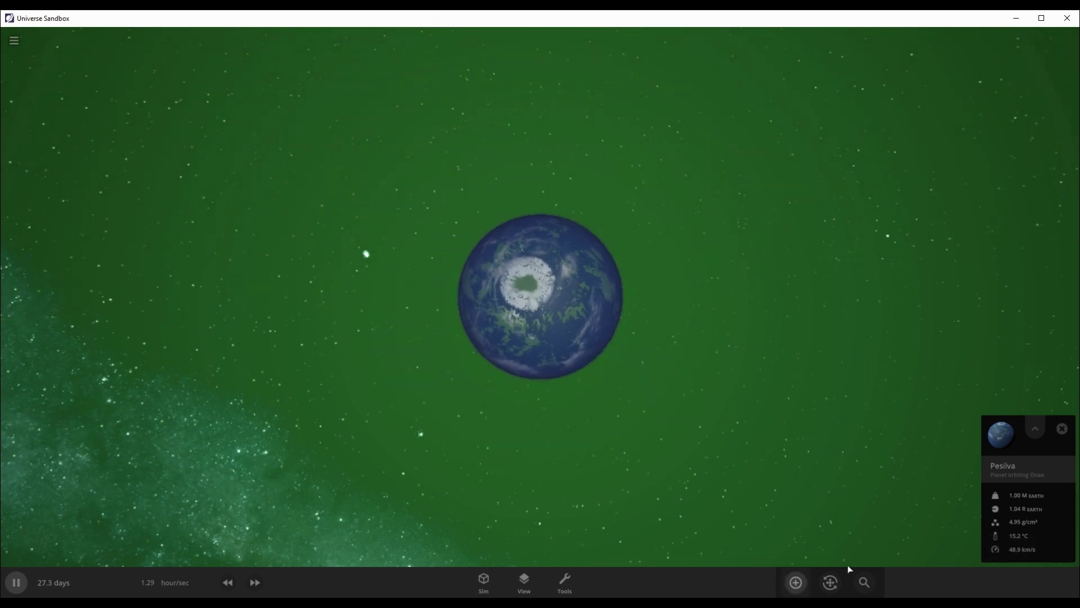
- Add a random moon close to Pesilva in Binary mode and close the object library
click(791, 584)
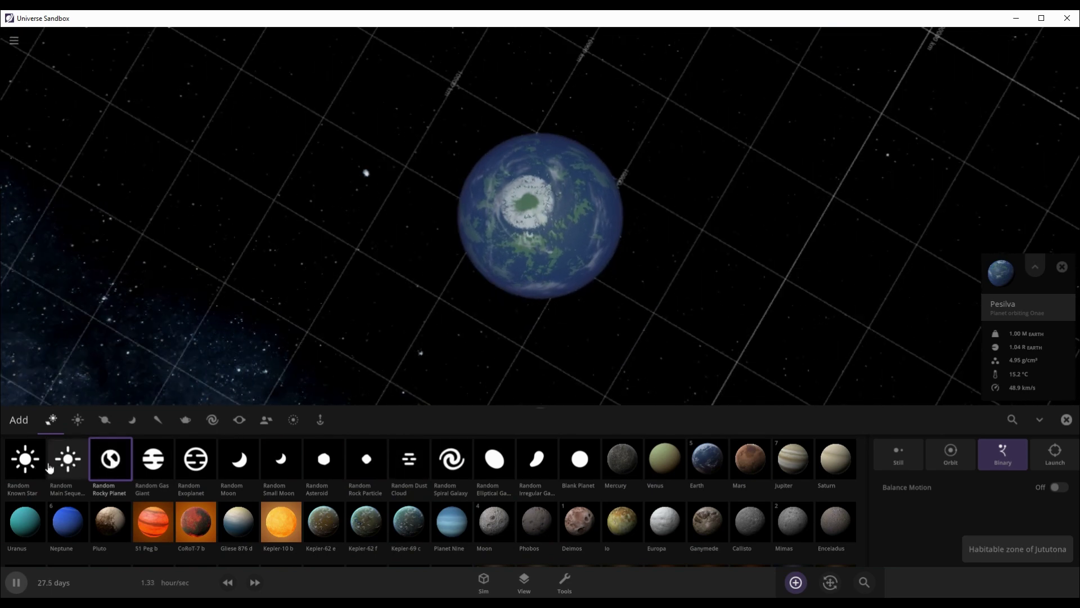
click(238, 458)
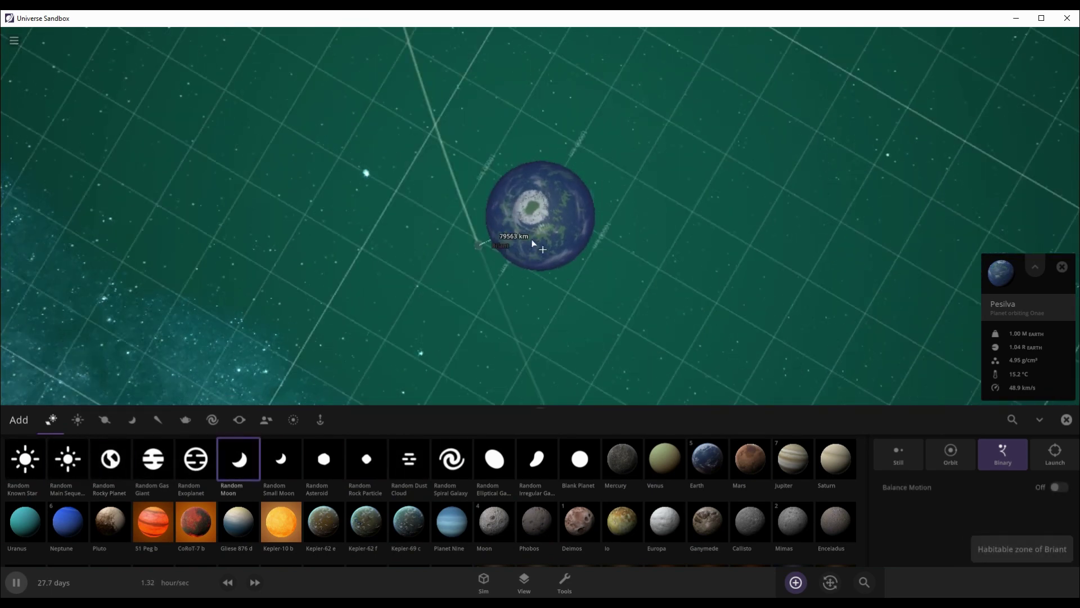
click(590, 248)
scroll(590, 248, down, 5)
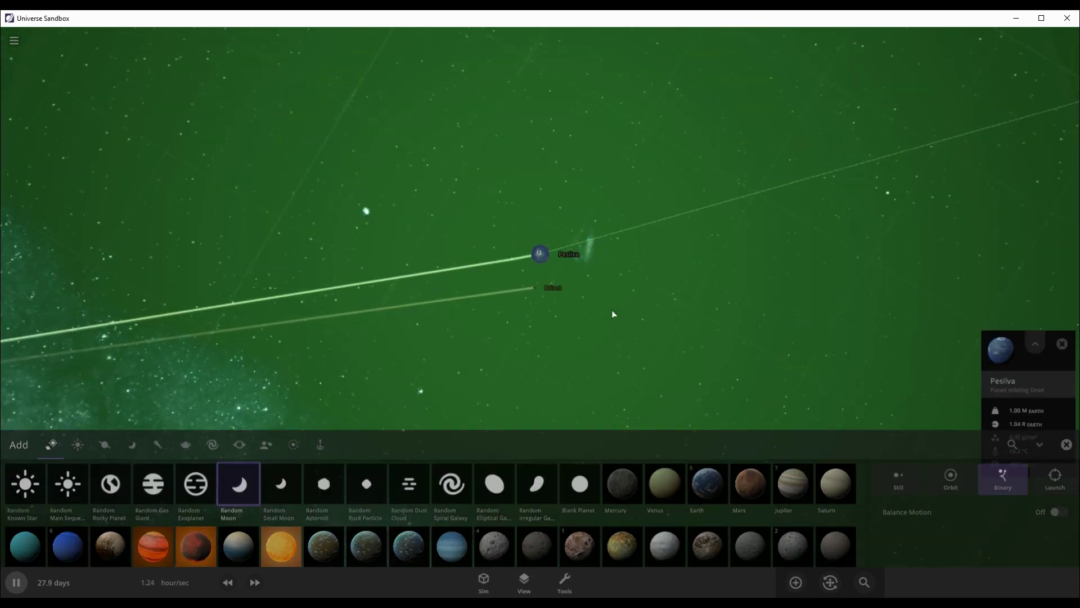
click(1066, 419)
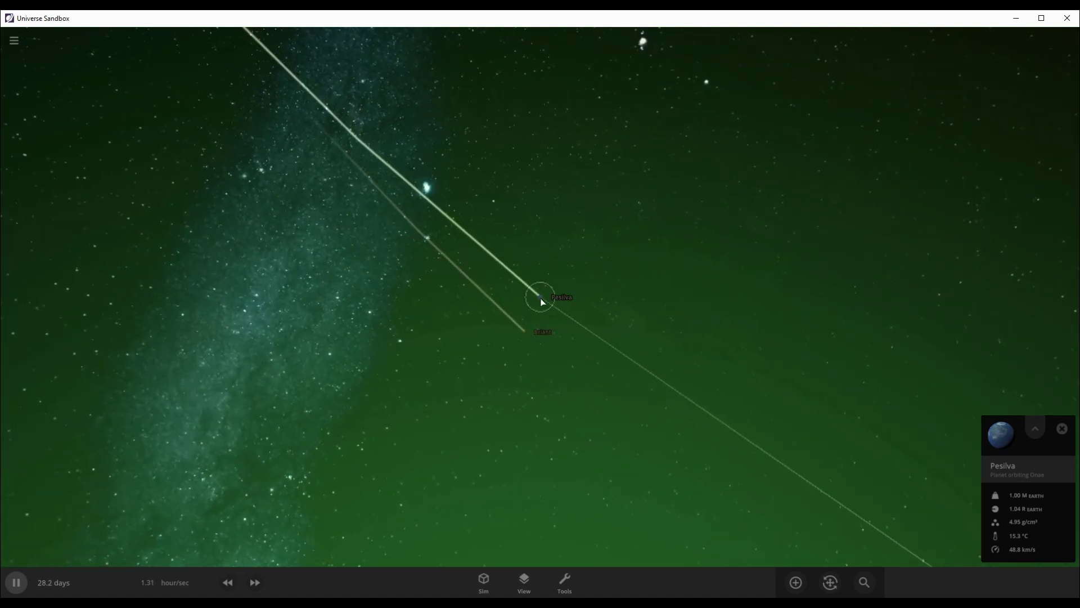
- Check the path of the moon Briant beside Pesilva, and remove that moon from the system
click(523, 336)
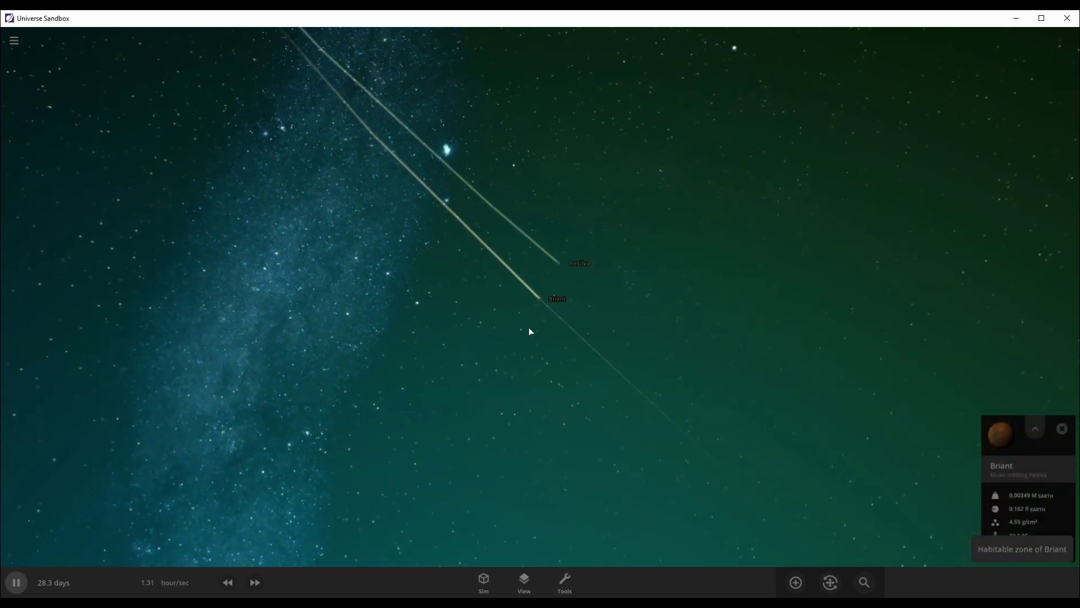
drag(557, 412, 569, 396)
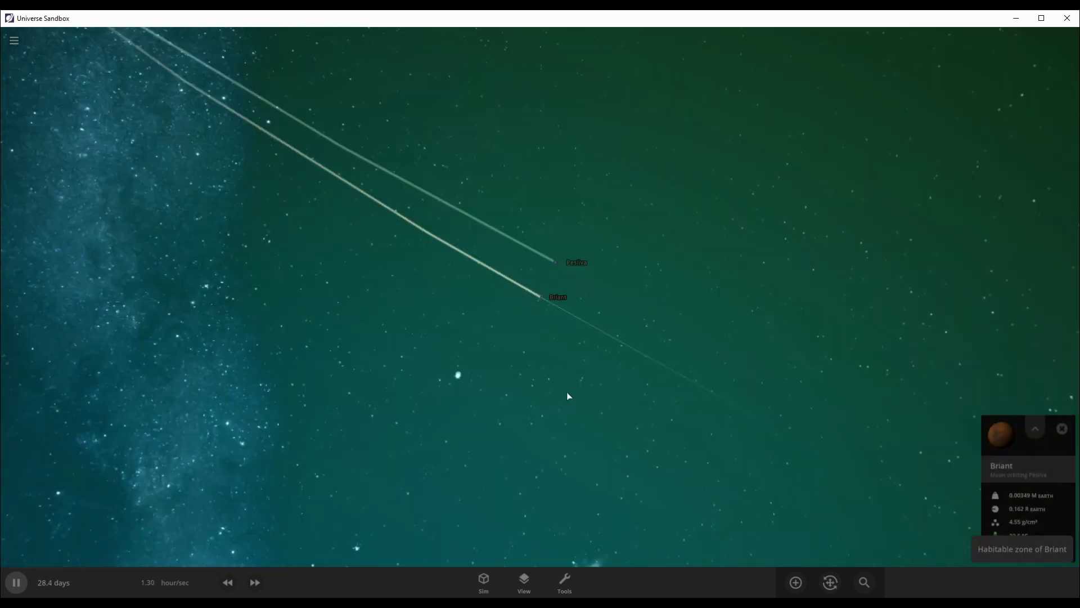
scroll(565, 390, down, 10)
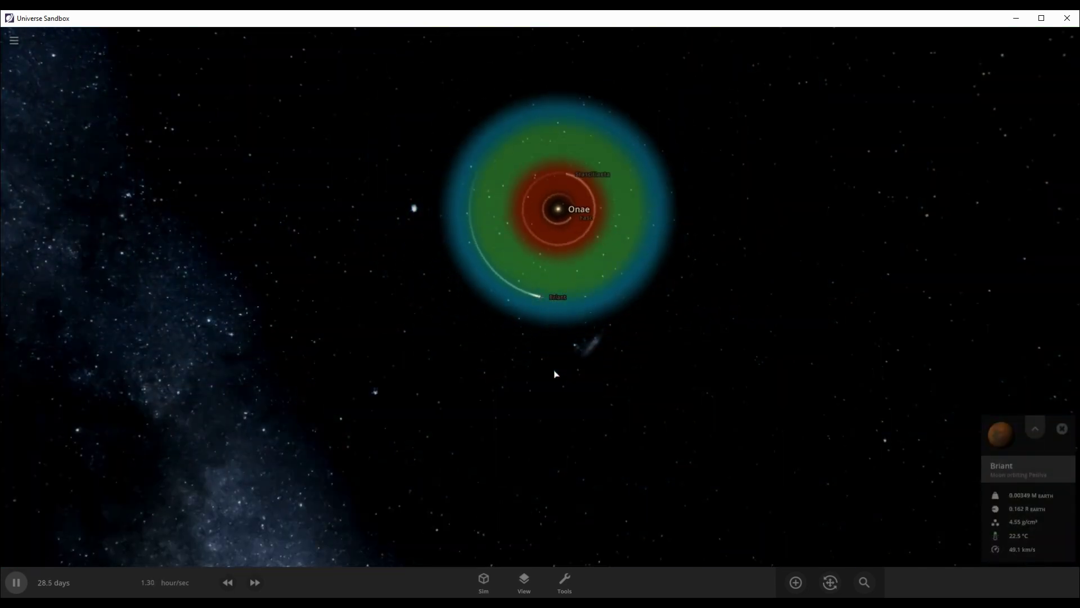
scroll(555, 374, up, 5)
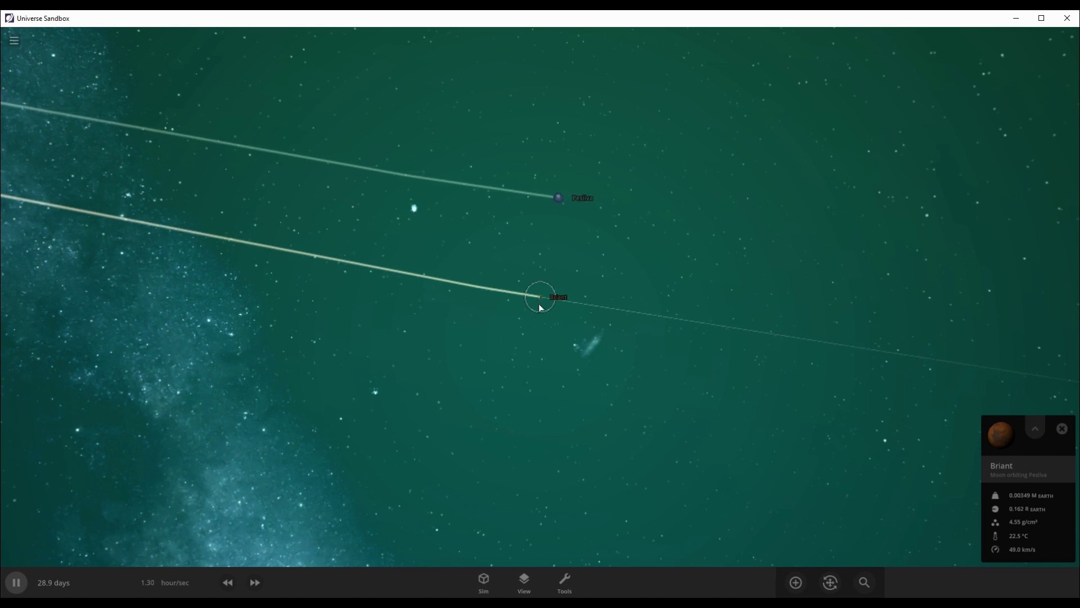
key(u)
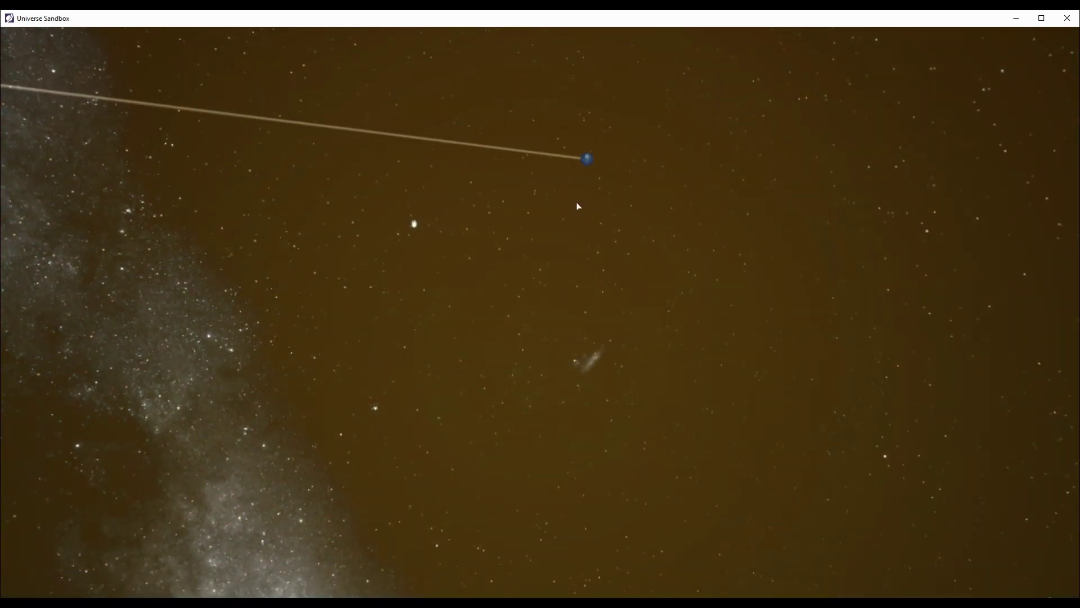
- Select Pesilva and place a different random moon in orbit close around it
click(582, 126)
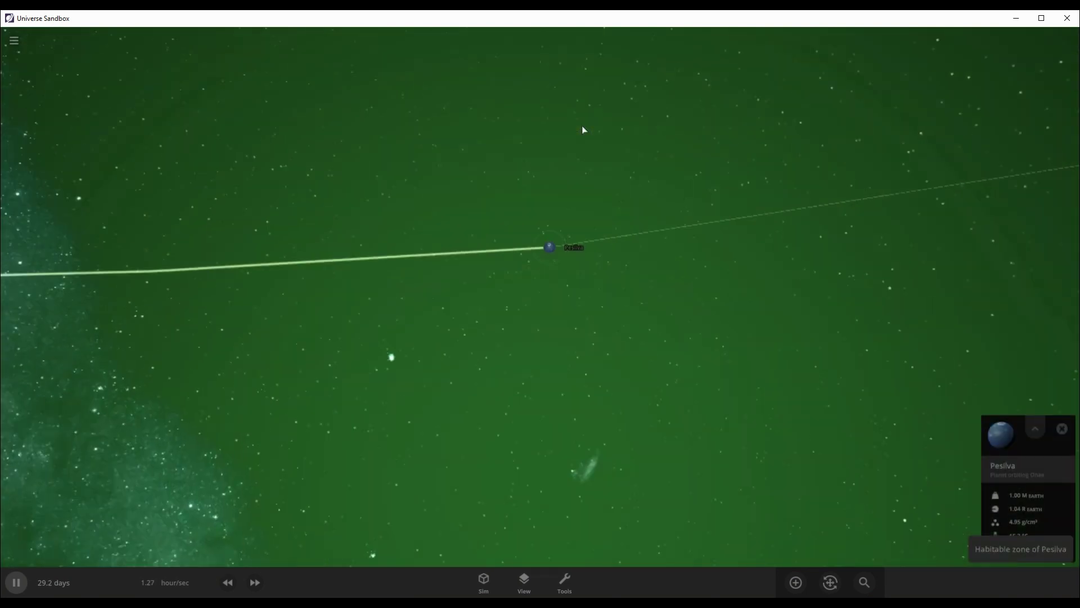
click(796, 583)
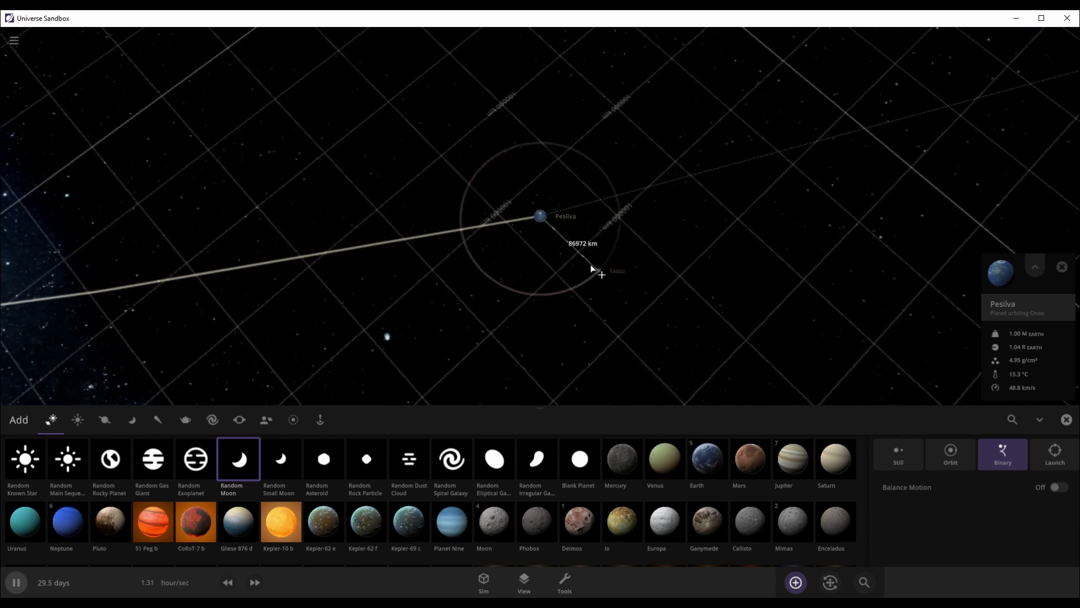
click(579, 256)
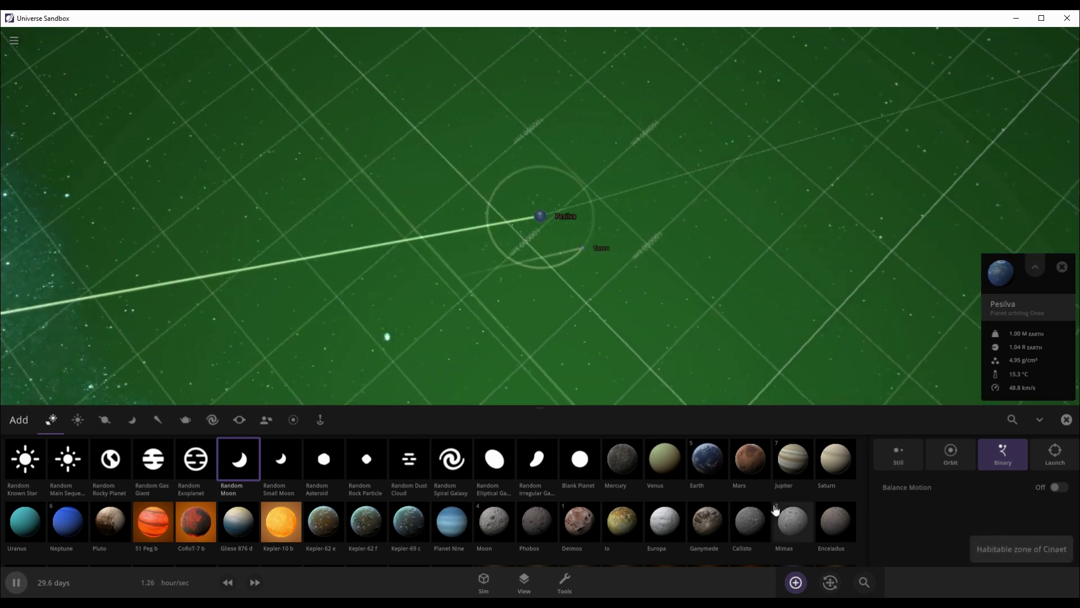
click(1038, 420)
- Focus on the moon Tascu orbiting Pesilva and turn on the Vegetation layer in its visuals
double_click(589, 300)
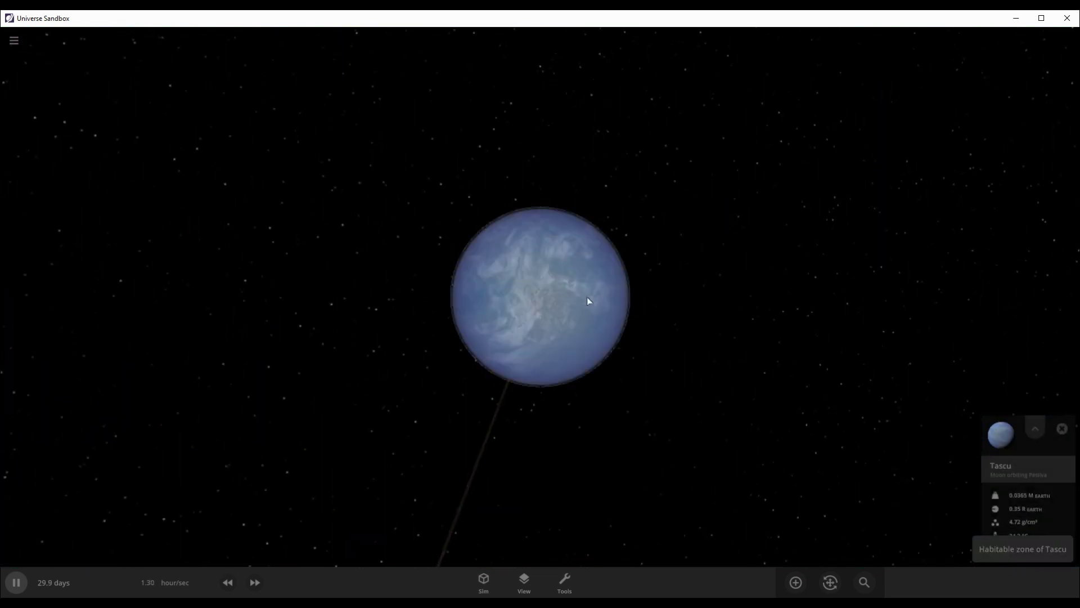
scroll(588, 299, down, 5)
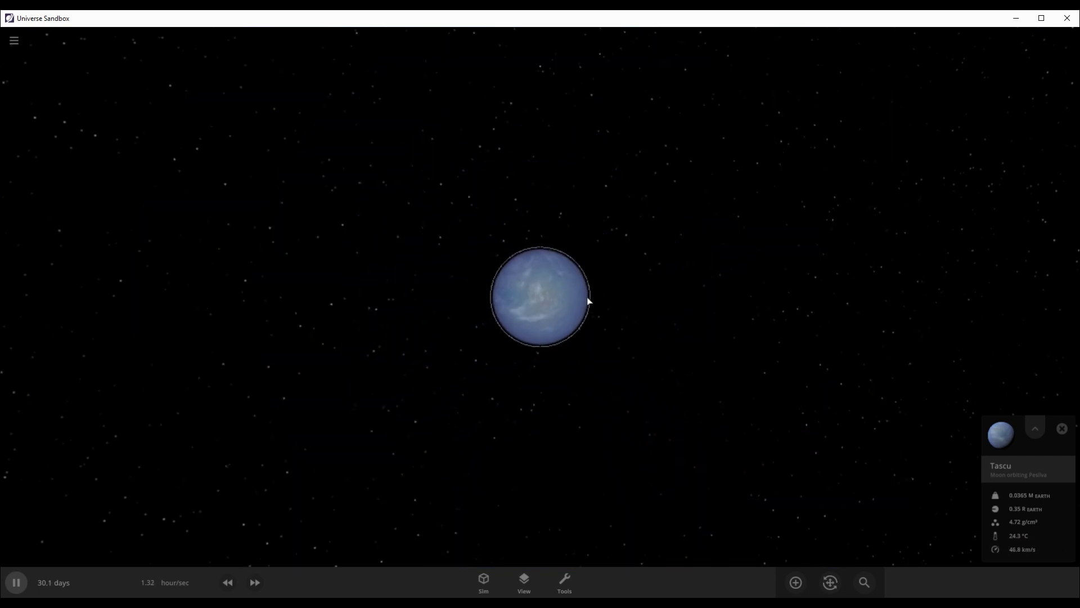
scroll(587, 298, down, 4)
scroll(591, 297, up, 2)
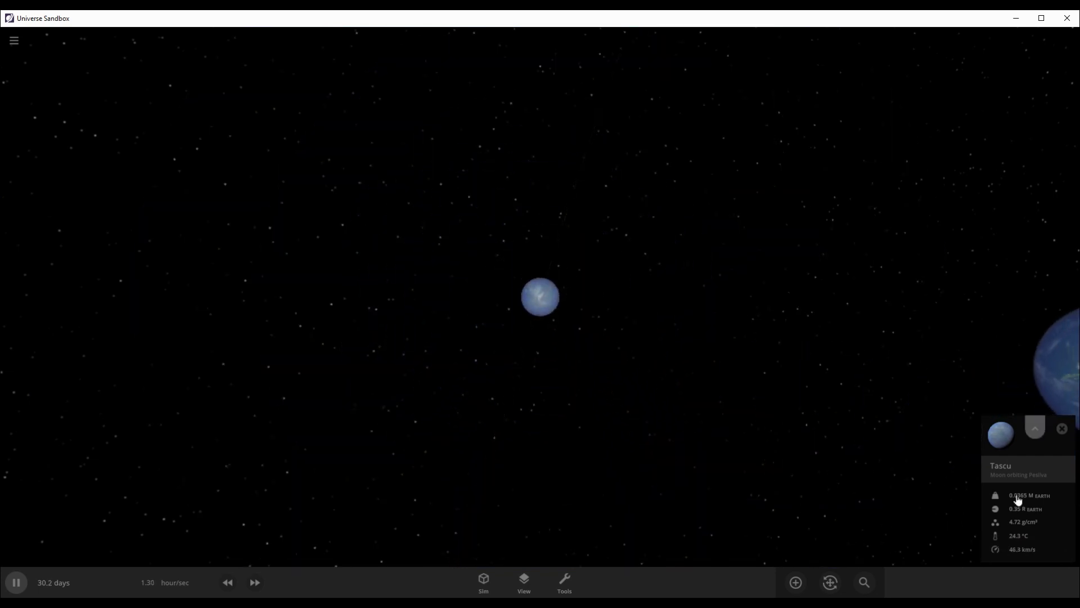
click(1017, 500)
click(997, 232)
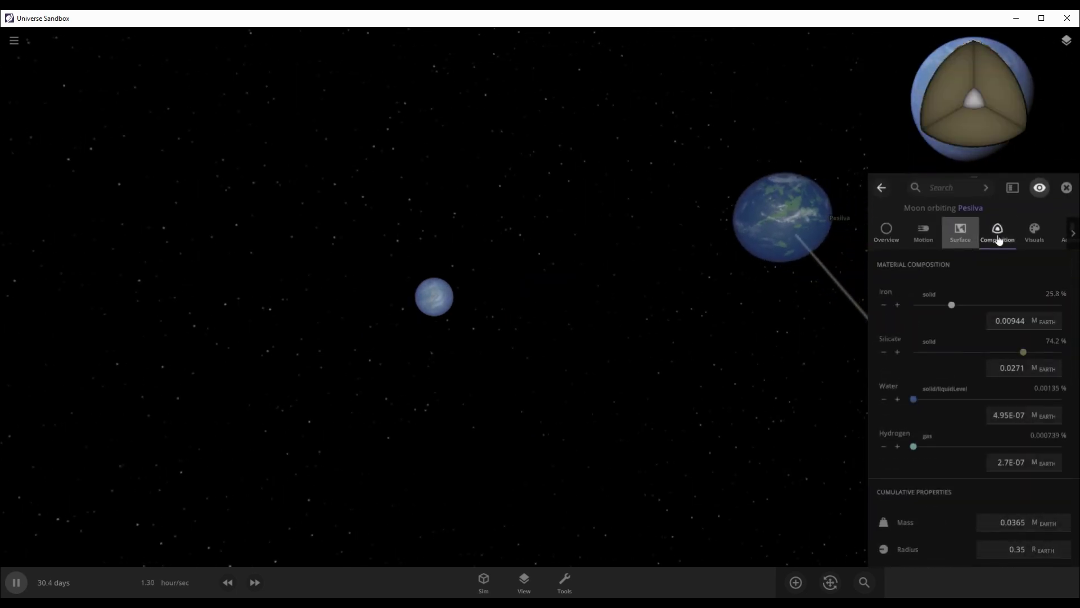
click(1034, 232)
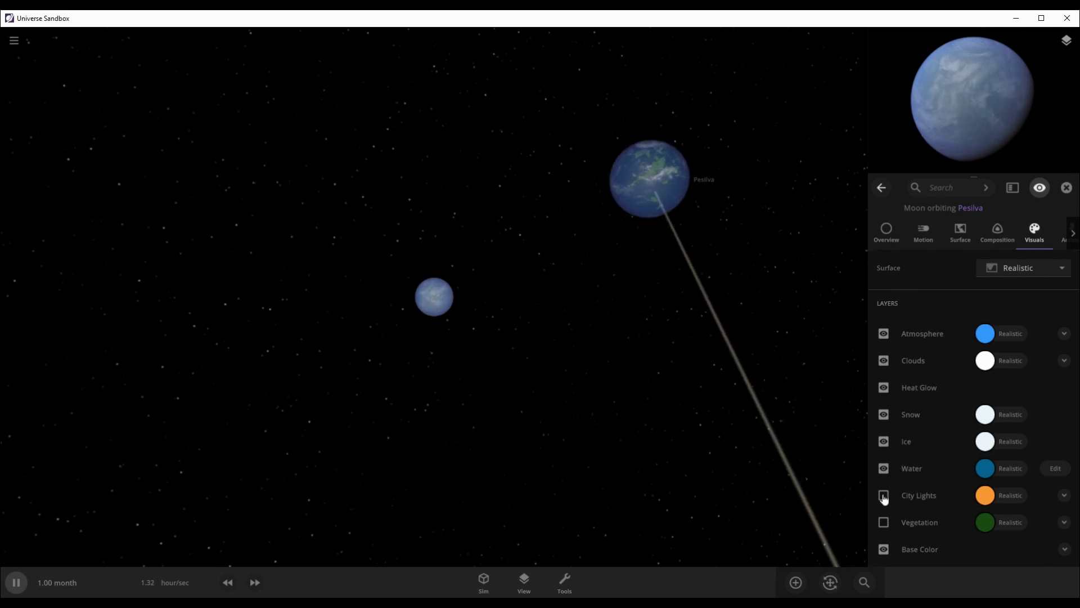
click(884, 523)
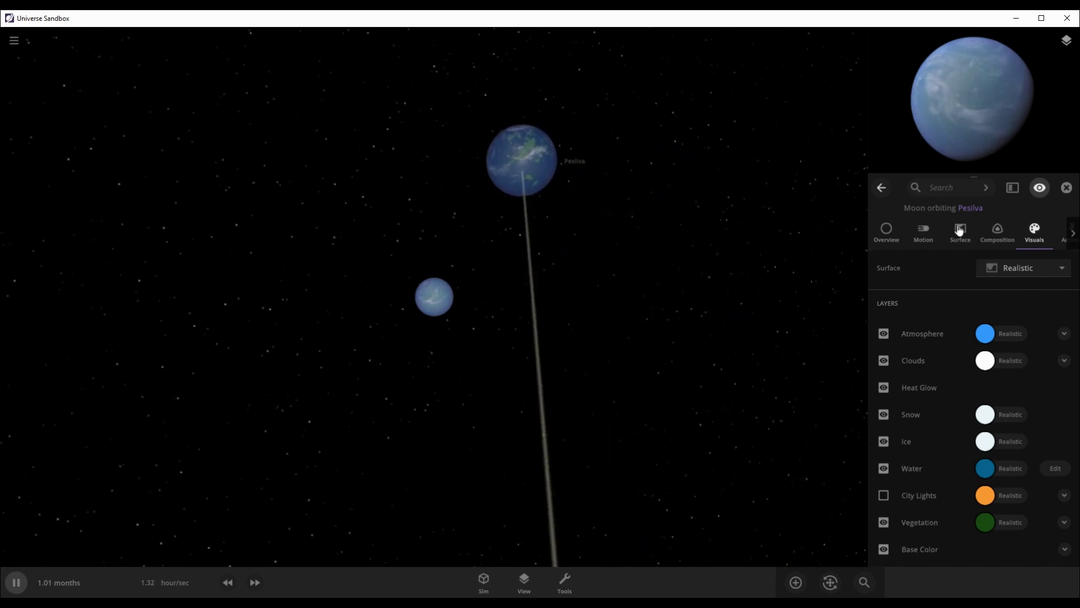
- Check Tascu's Earth similarity and life likelihood, and return to a view of the whole Onae system
click(996, 232)
scroll(1010, 430, down, 5)
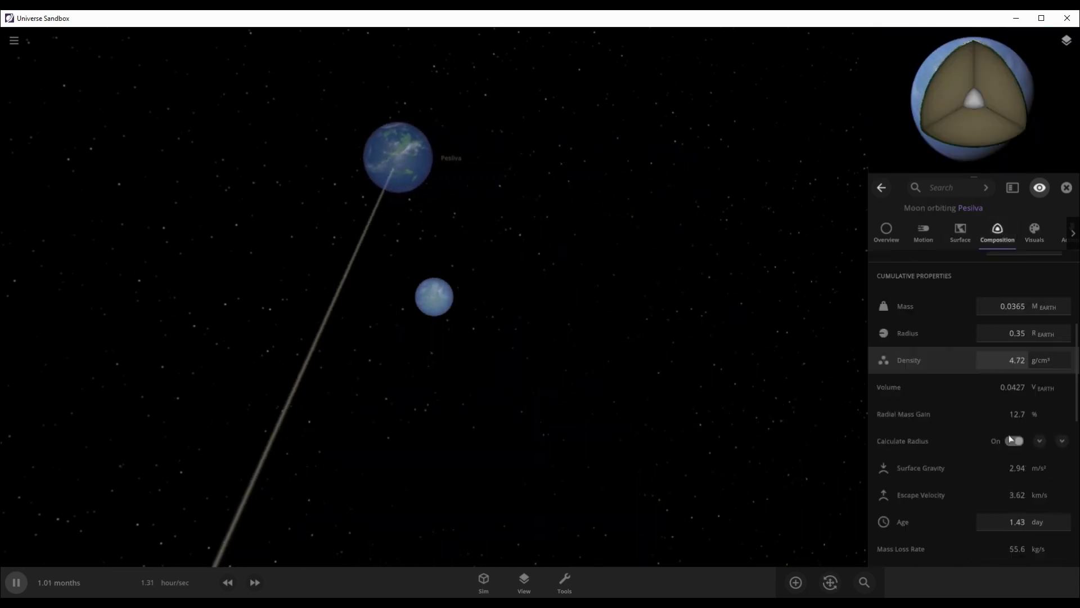
scroll(1010, 433, down, 8)
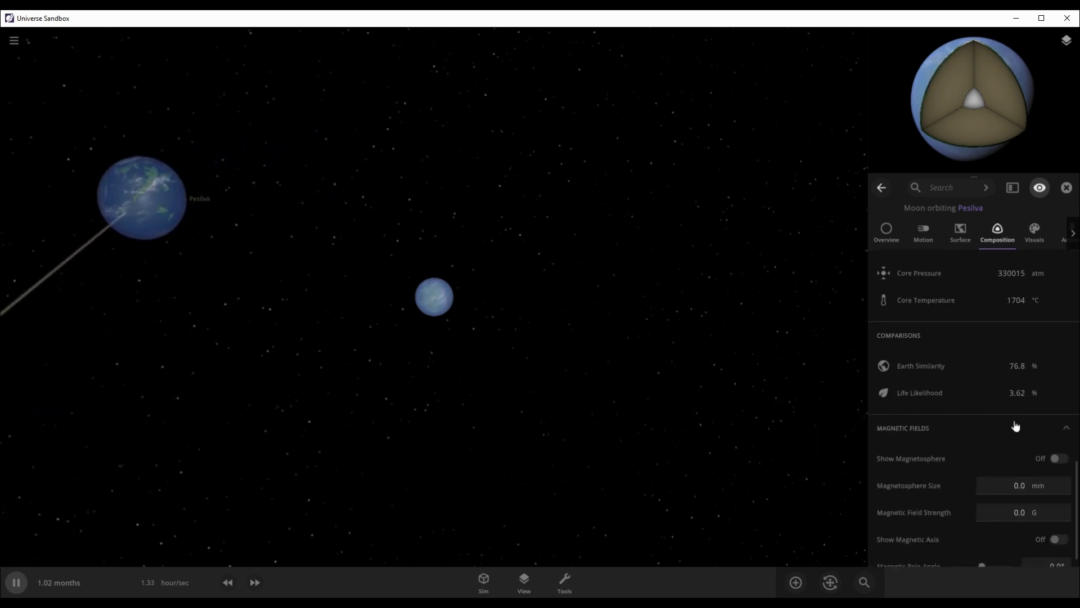
click(1066, 187)
drag(532, 320, 678, 377)
scroll(677, 372, down, 8)
scroll(678, 371, down, 5)
scroll(673, 374, down, 5)
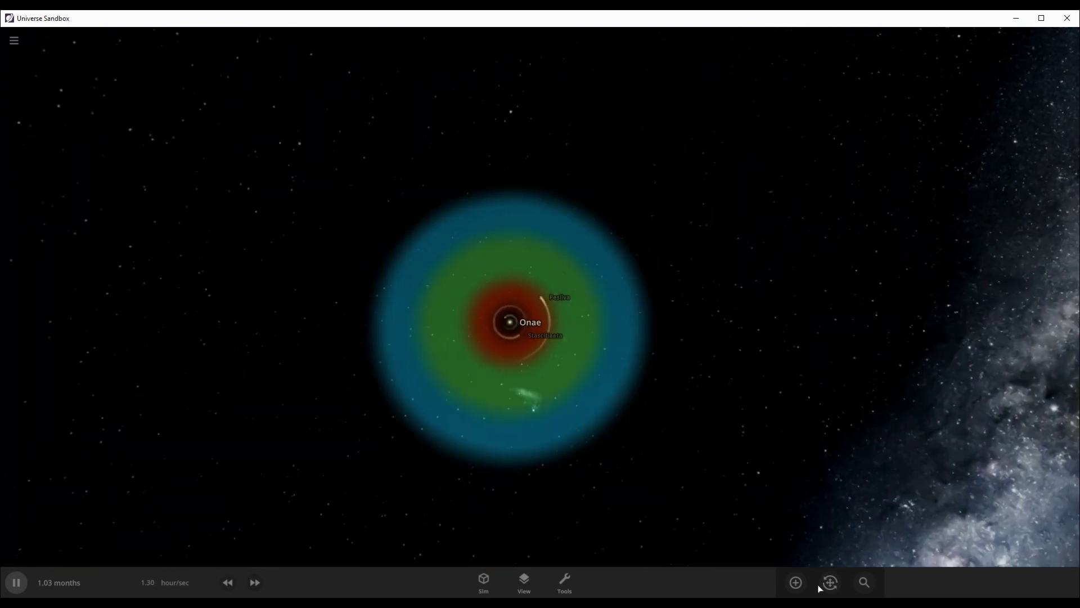
- Place a random gas giant about 0.42 AU from Onae, near the outer edge of its habitable zone
click(797, 584)
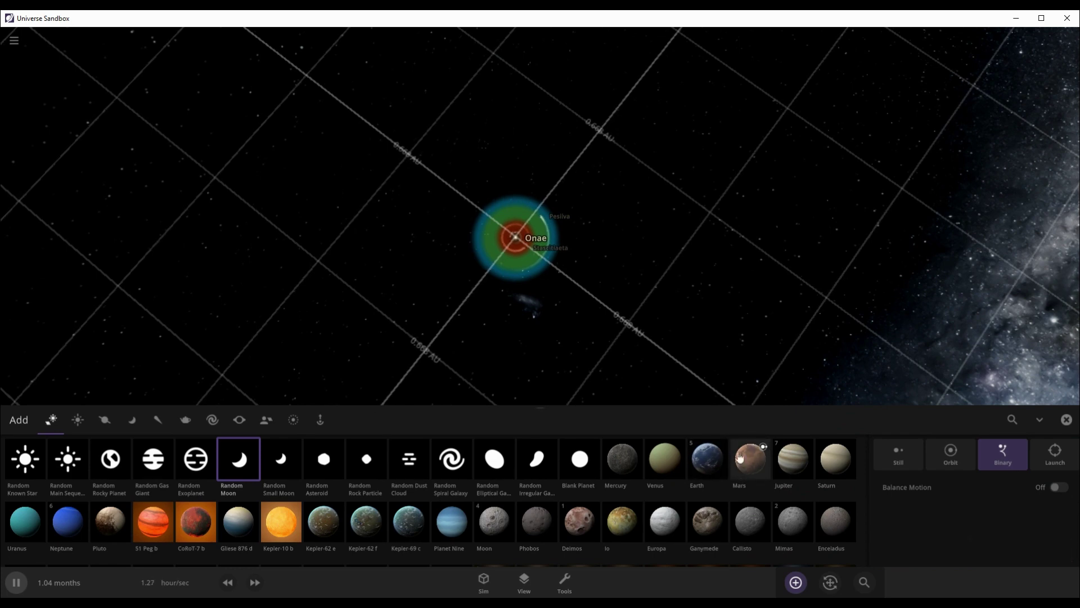
scroll(563, 287, up, 4)
scroll(570, 290, down, 2)
scroll(563, 291, up, 4)
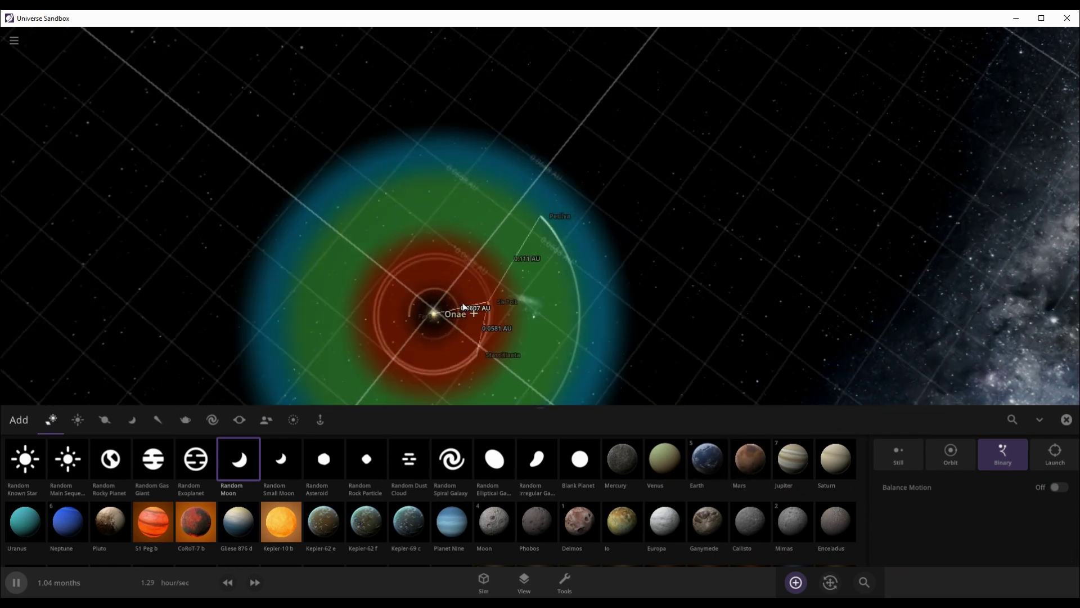
scroll(431, 281, down, 5)
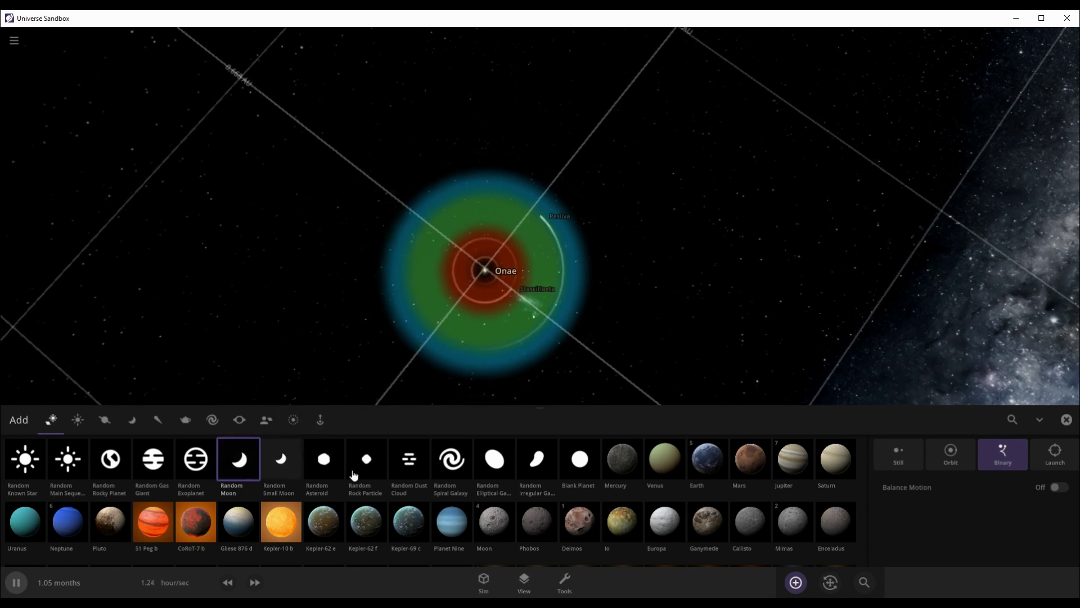
click(153, 458)
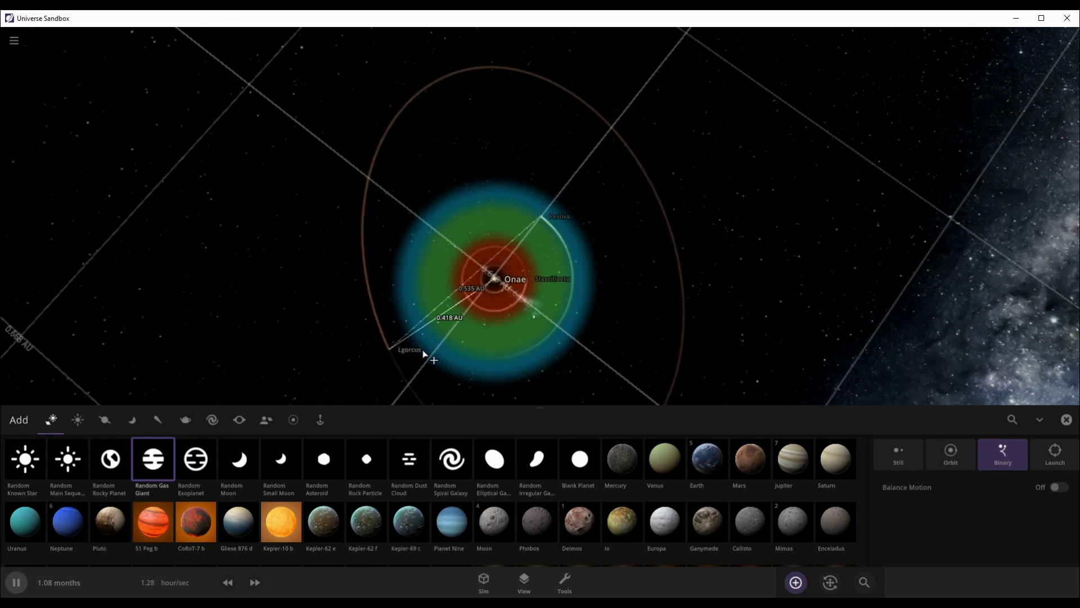
click(423, 353)
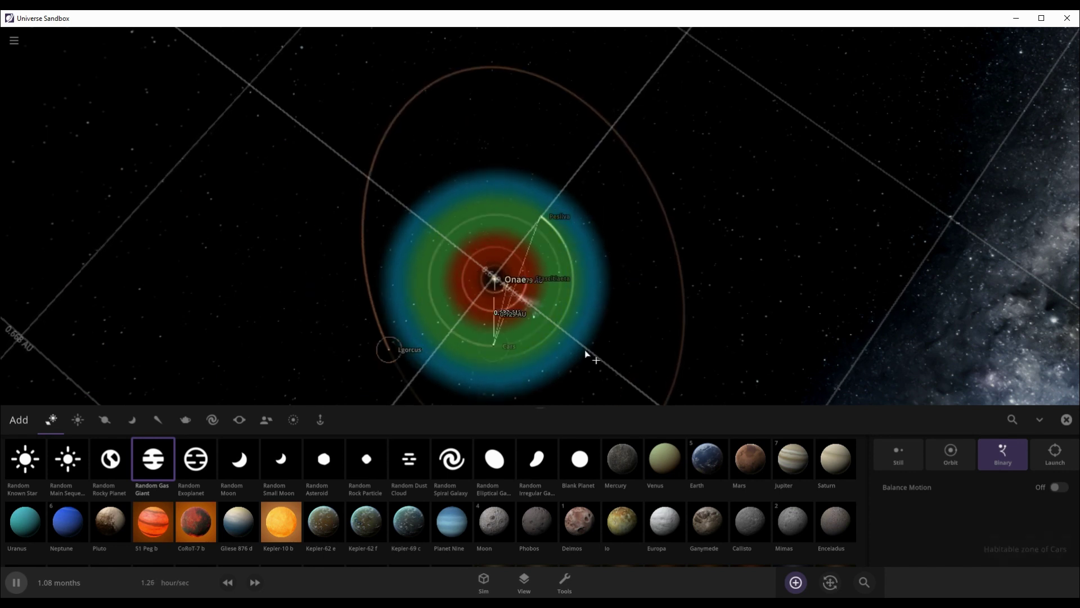
click(1066, 419)
- Focus on the new gas giant Lgorcus and inspect its banded surface up close from another side
scroll(565, 374, down, 5)
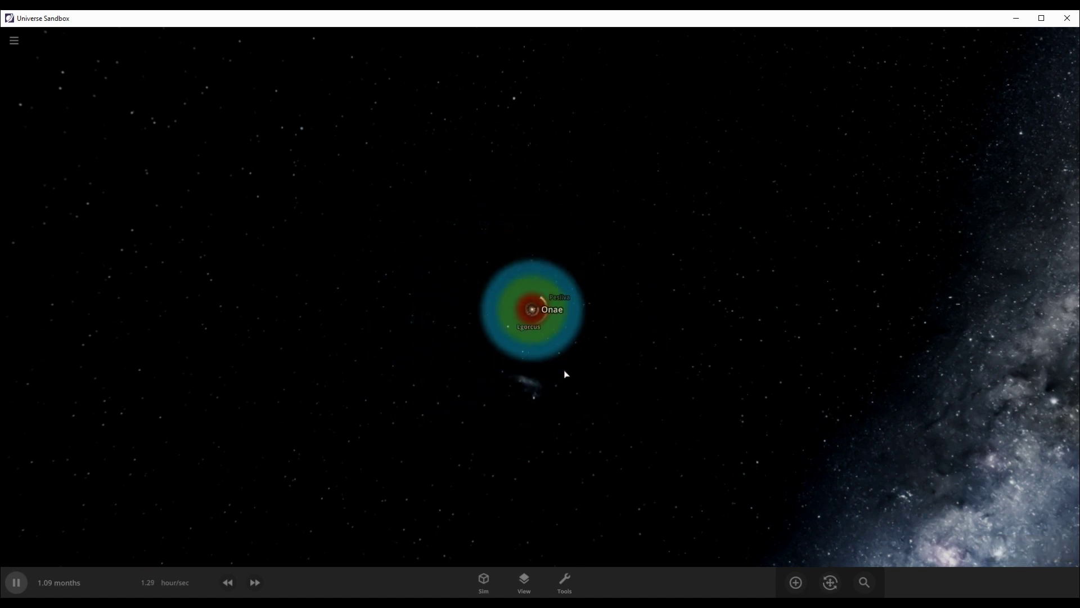
click(515, 326)
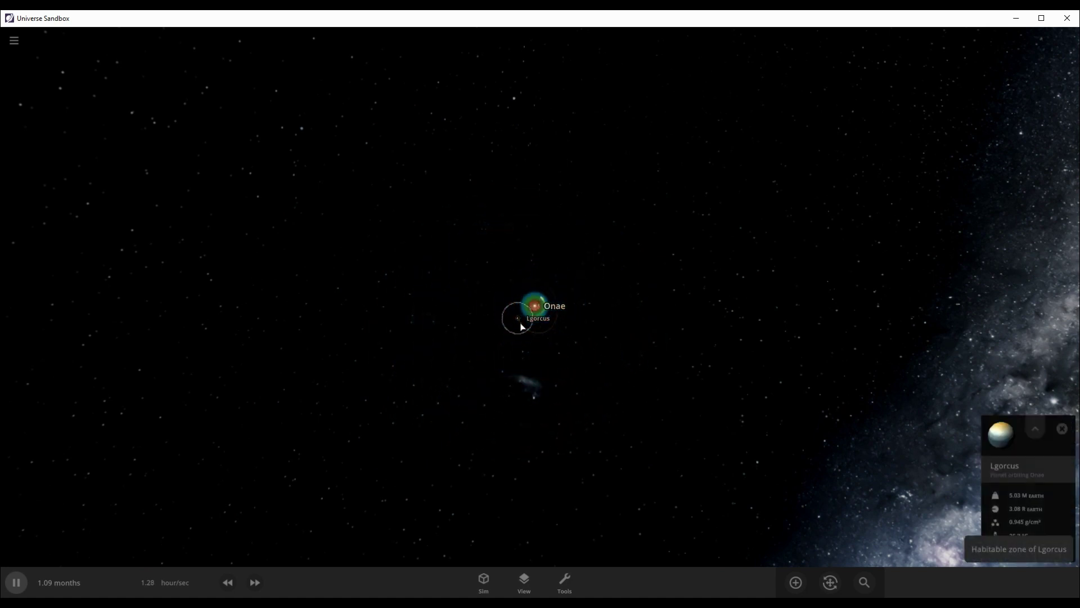
scroll(531, 329, up, 5)
scroll(532, 330, down, 3)
double_click(460, 377)
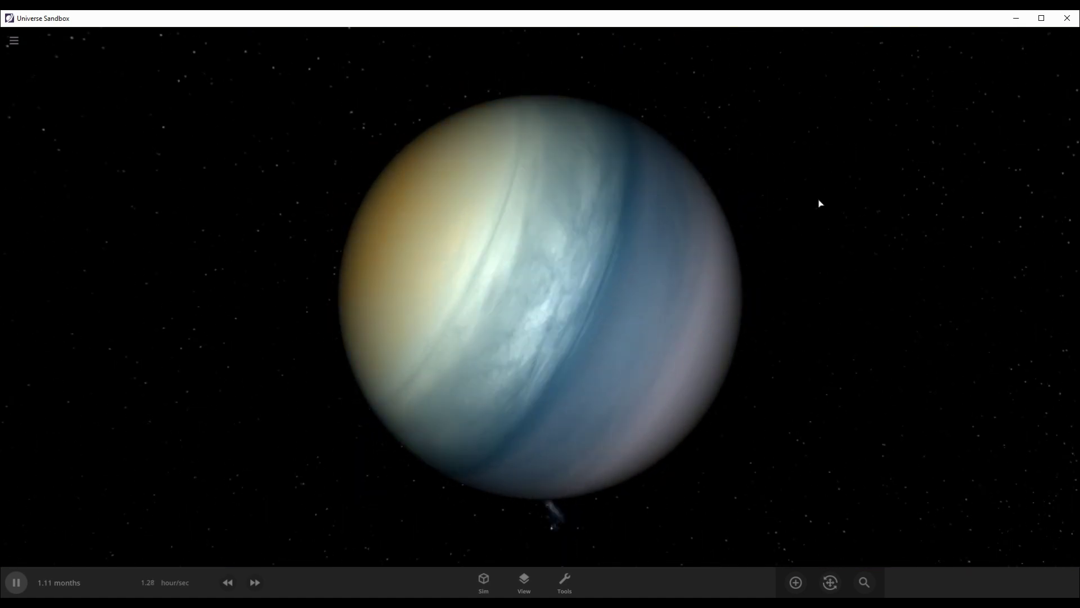
drag(819, 201, 671, 384)
click(671, 383)
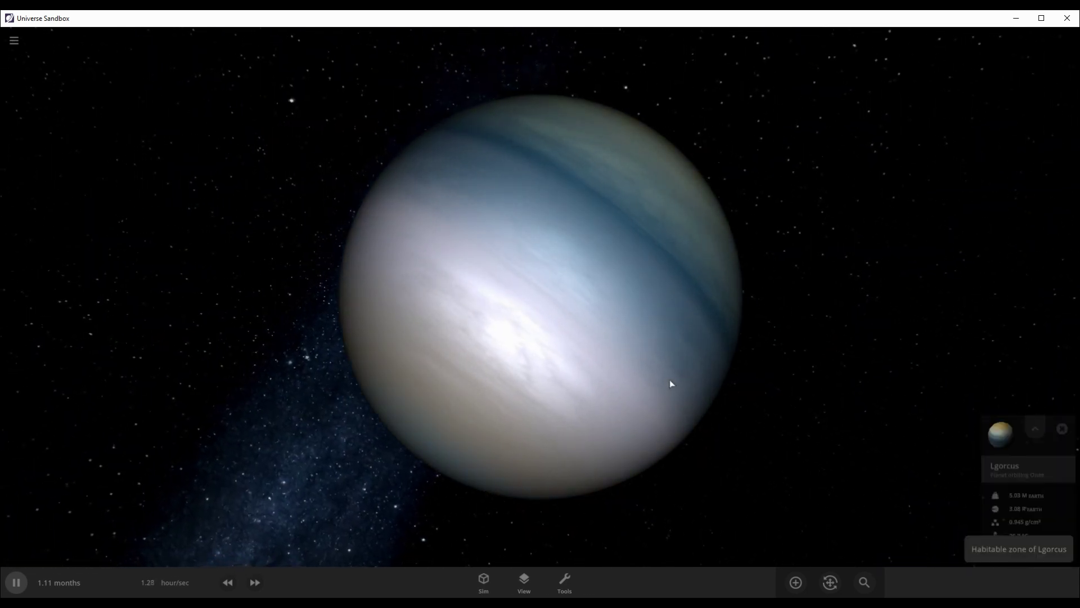
- Examine Lgorcus's properties, including its overview, visuals and composition
click(1027, 498)
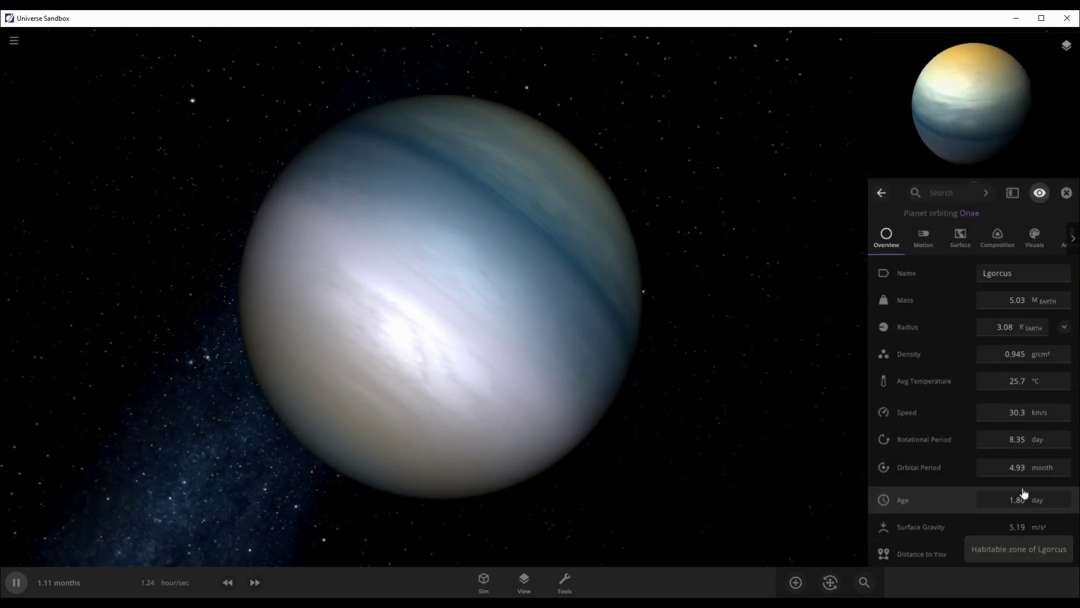
click(1035, 232)
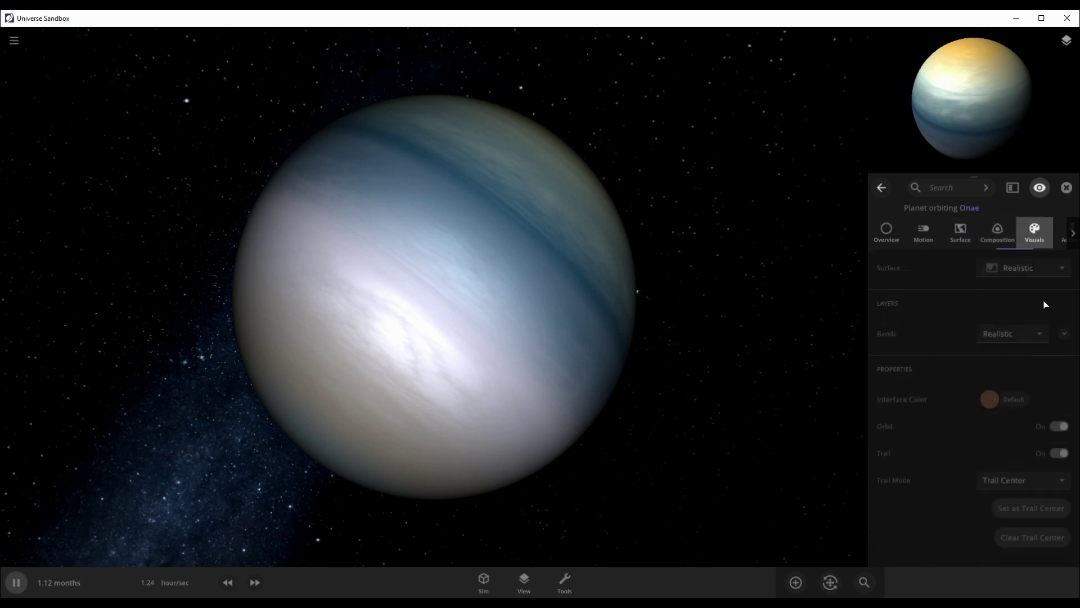
click(1009, 239)
scroll(987, 381, down, 5)
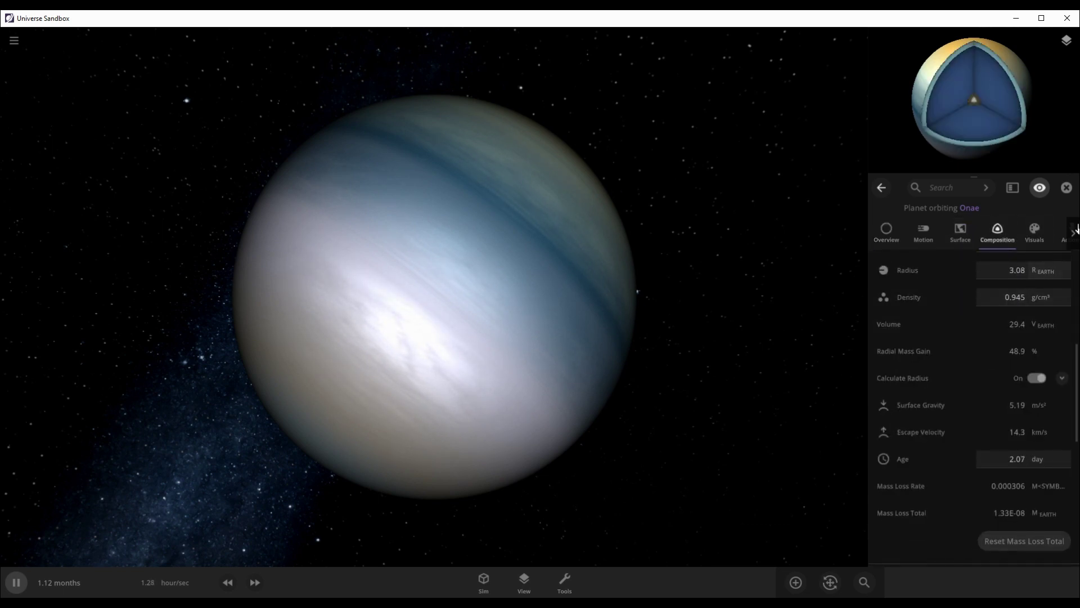
- Set the Bands layer in Lgorcus's visuals to Custom and reduce its band colors to two
click(1024, 236)
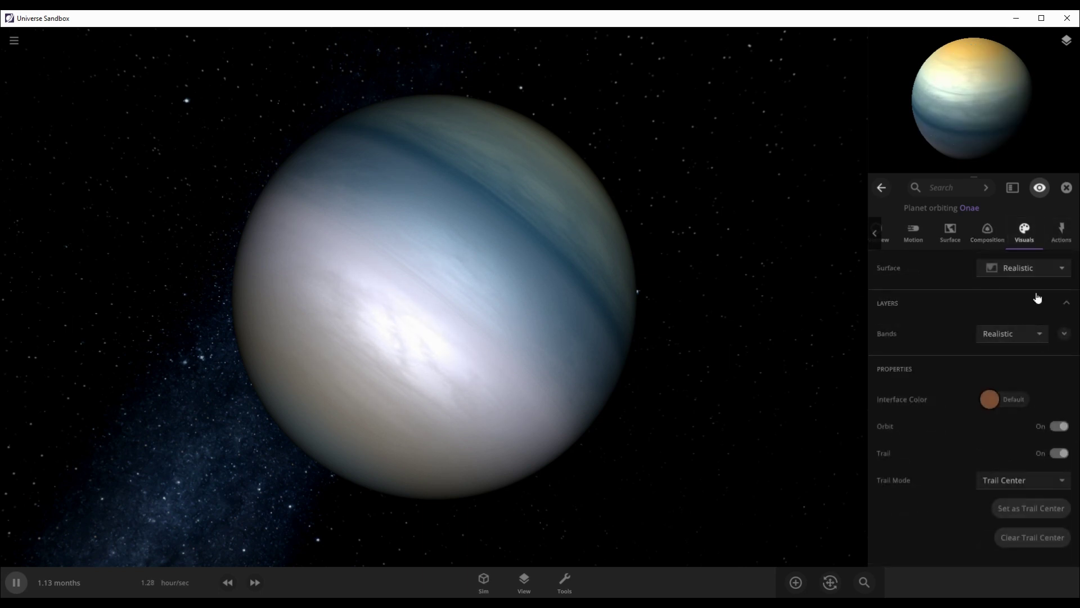
click(996, 337)
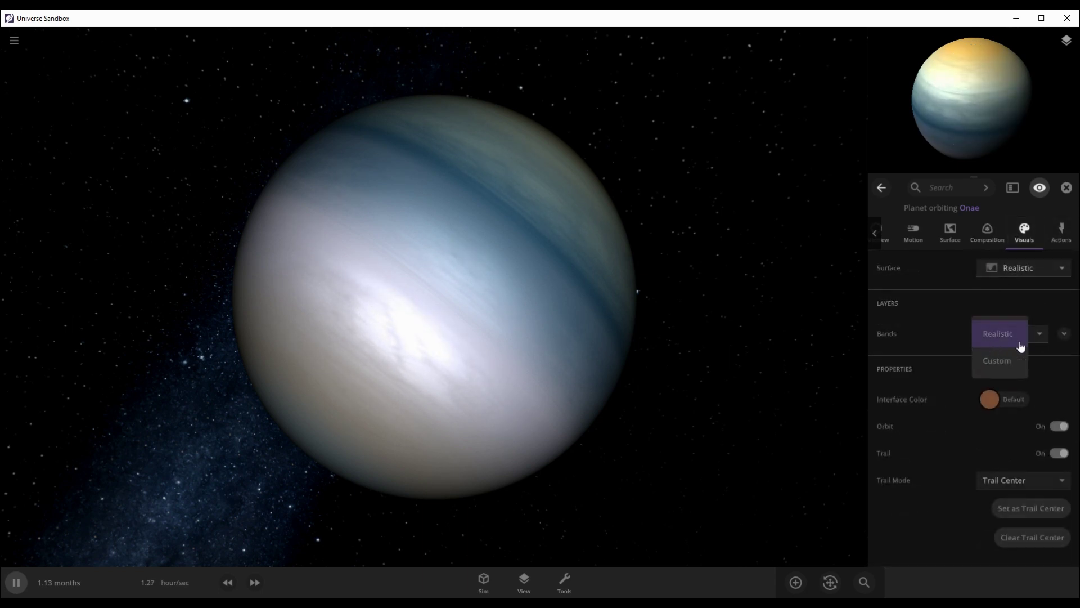
click(1012, 368)
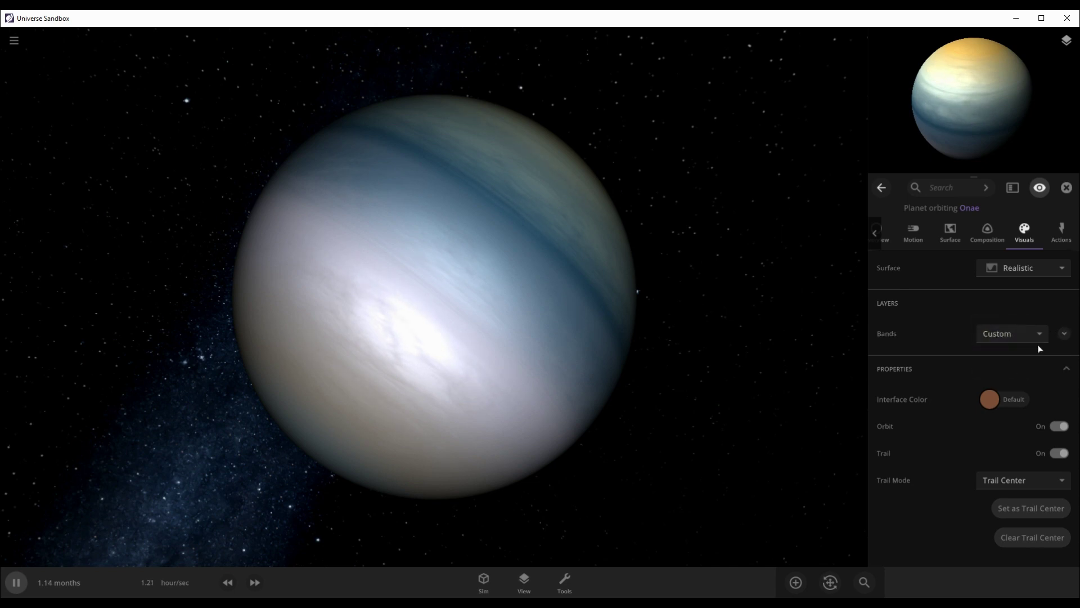
click(1065, 335)
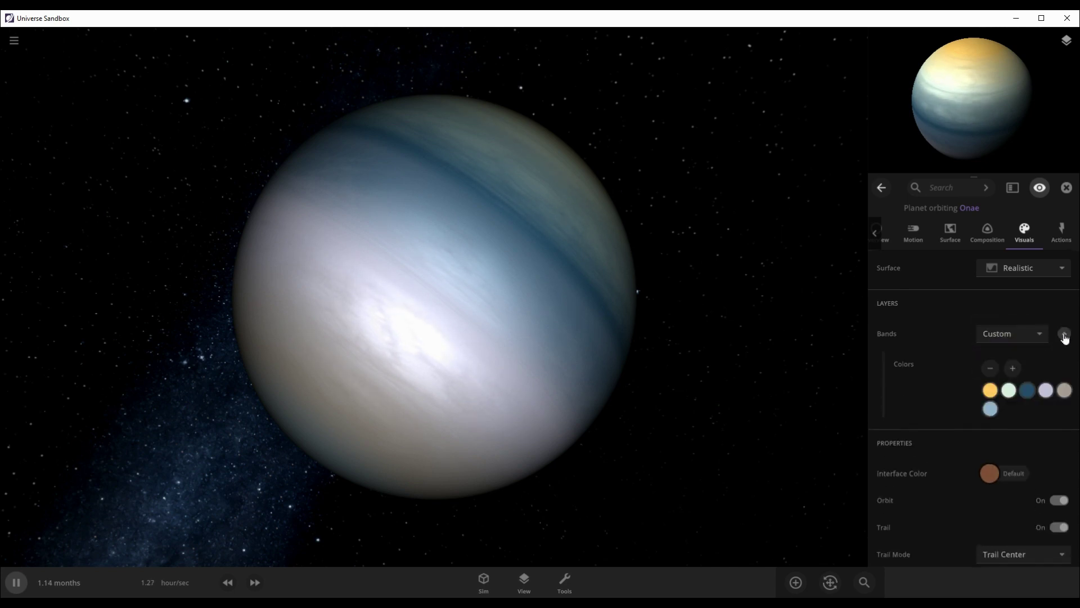
click(992, 368)
click(991, 368)
click(991, 369)
click(993, 369)
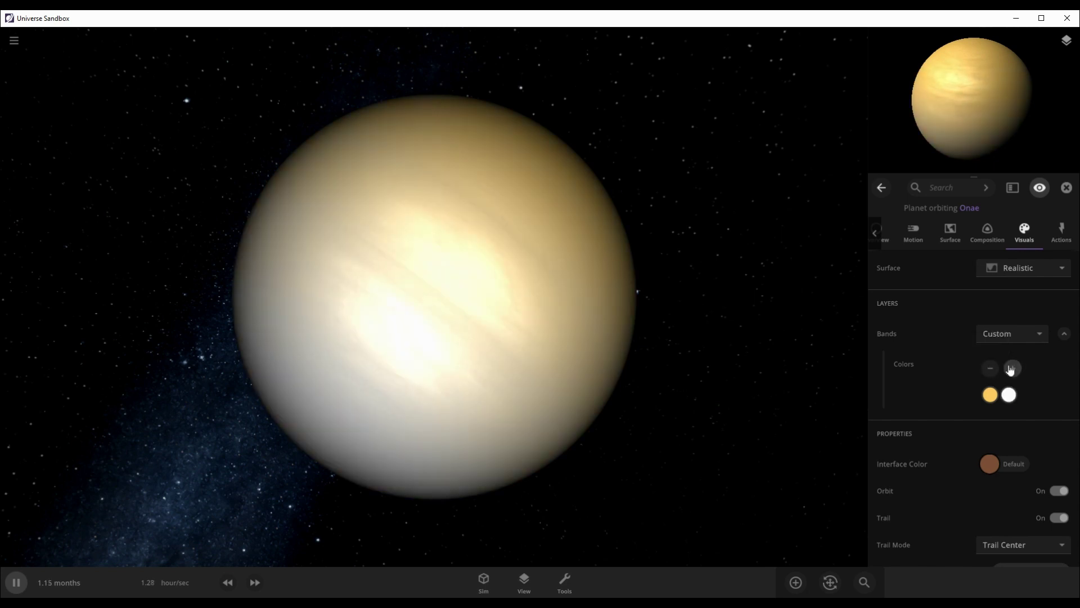
- Add a third band color to Lgorcus and make it dark red, #792F2F
click(1013, 370)
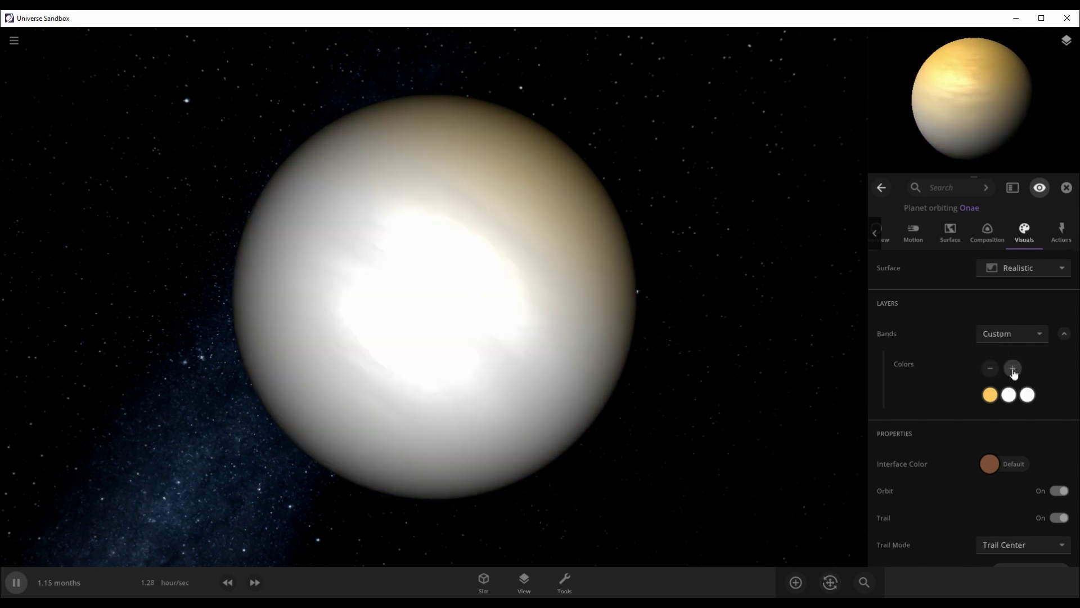
click(1028, 396)
drag(913, 415, 917, 396)
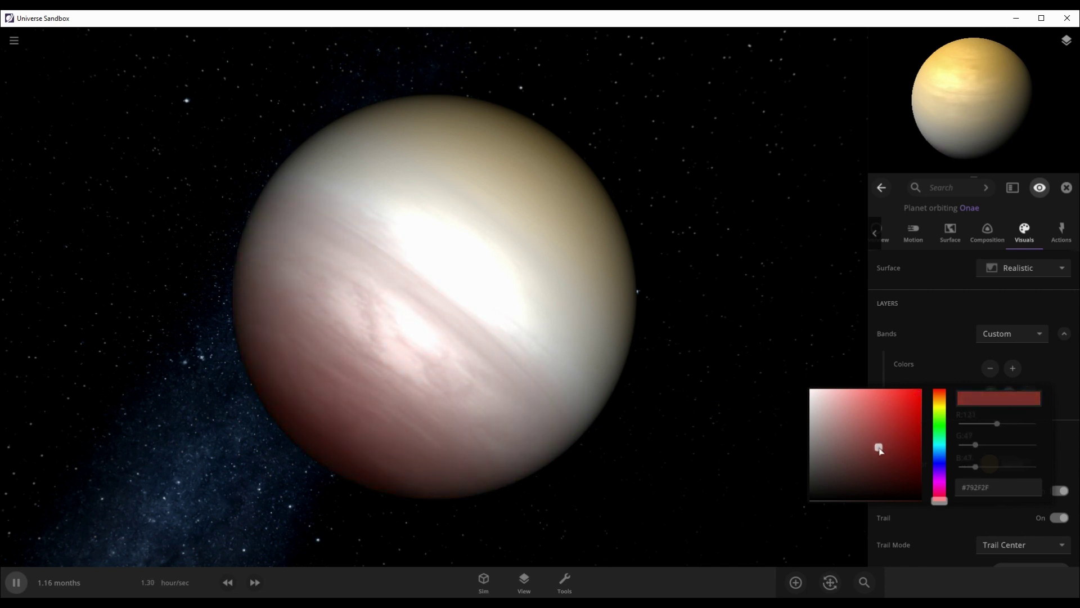
click(949, 364)
- Add a fourth band color to Lgorcus and make it a pale yellow
click(1013, 369)
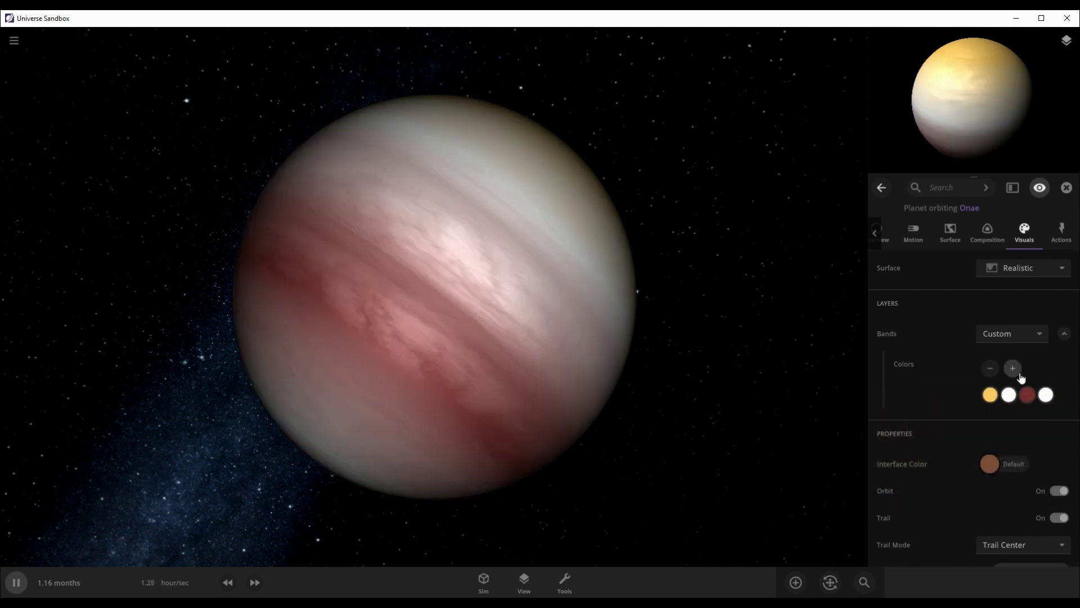
click(1046, 395)
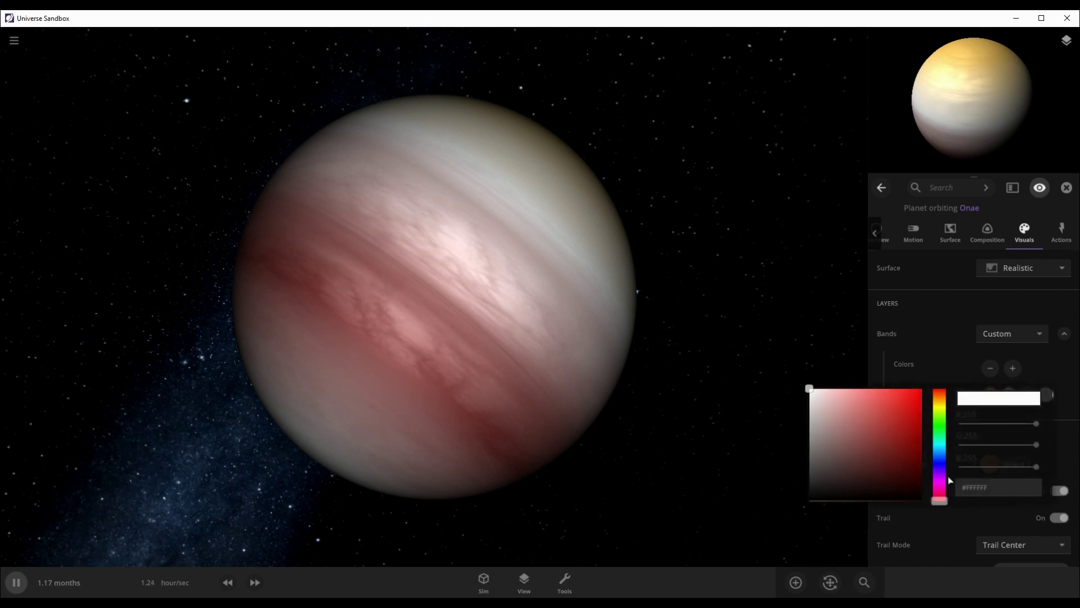
click(943, 407)
drag(881, 422, 929, 397)
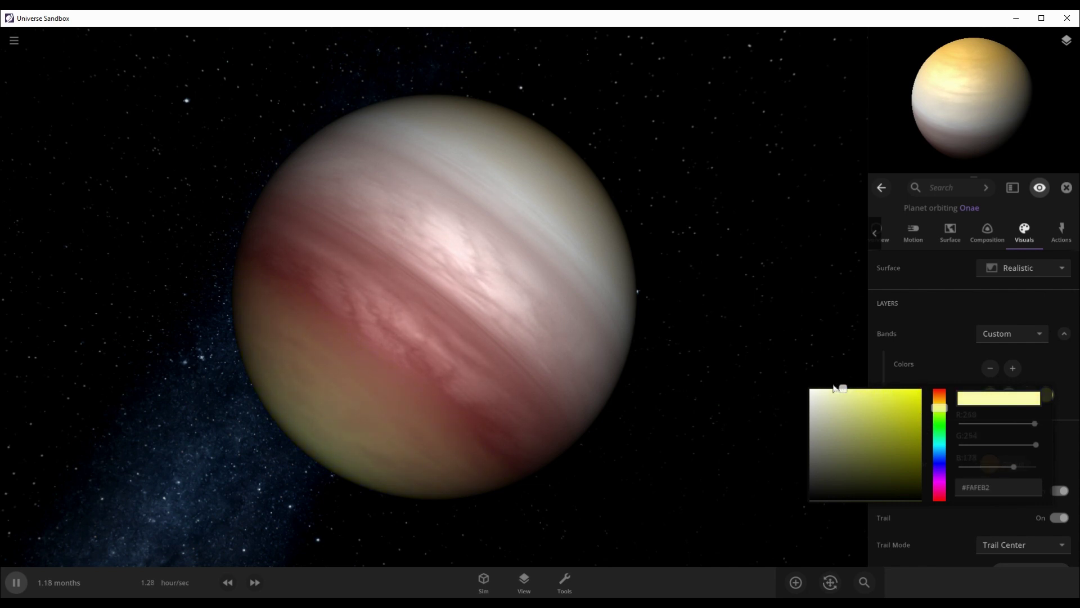
click(1019, 356)
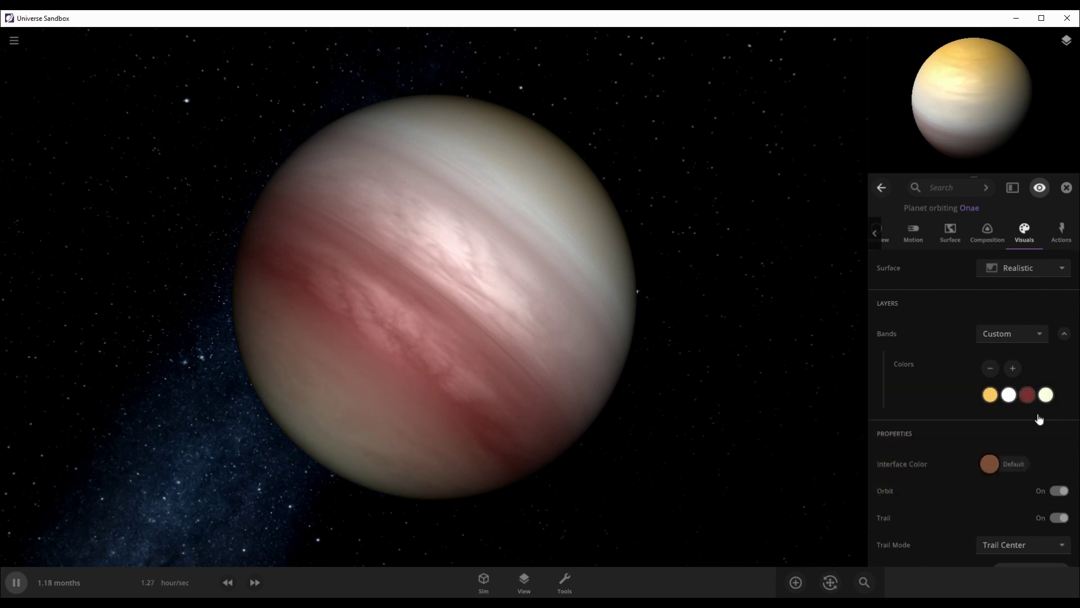
- Add a fifth band color to Lgorcus and make it bright blue, #0F9FEC
click(1011, 369)
click(1065, 398)
drag(944, 443, 939, 453)
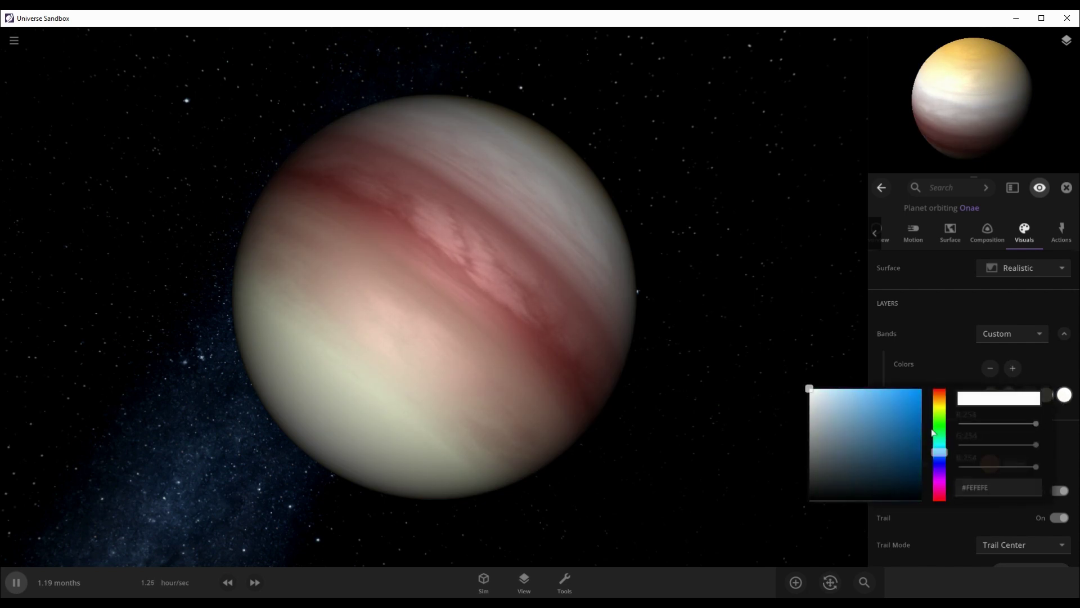
click(916, 397)
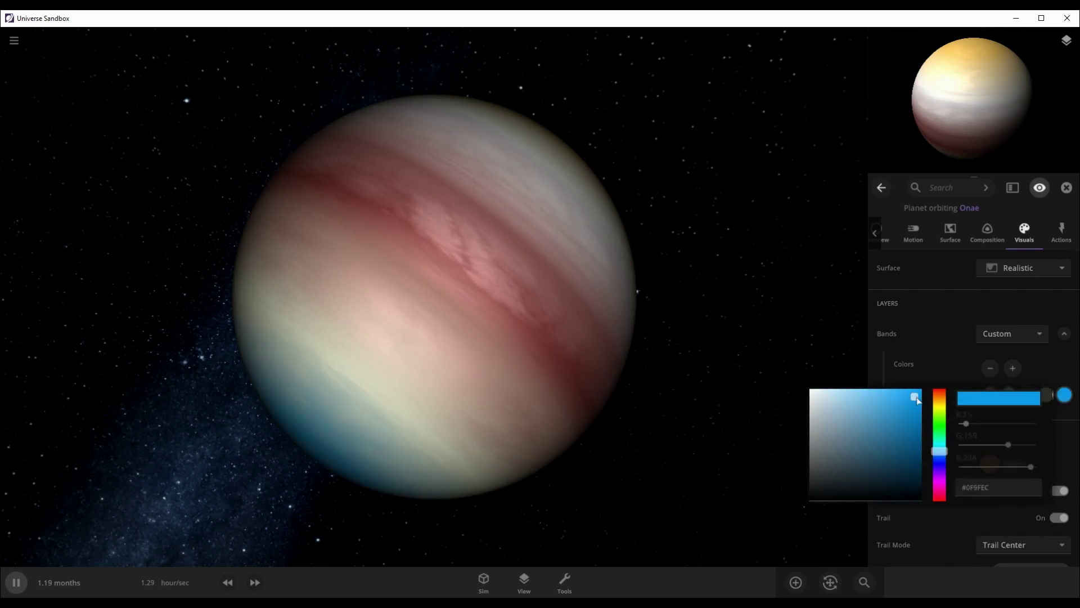
click(953, 374)
- Look at Lgorcus from farther away and change its first band color from yellow to green, #4ED289
drag(500, 400, 671, 404)
scroll(647, 405, down, 5)
scroll(644, 405, up, 2)
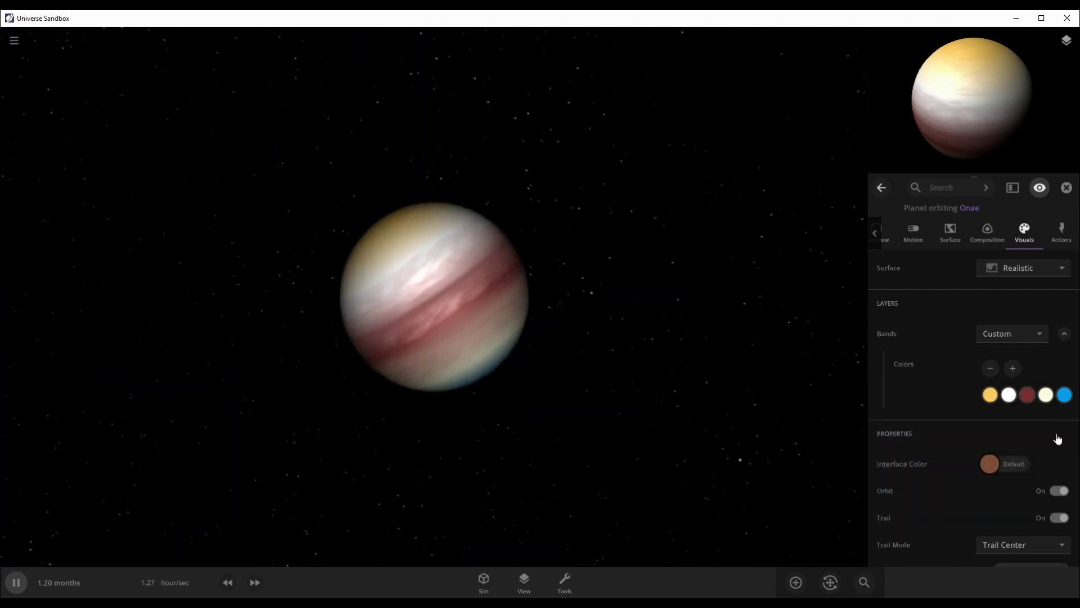
click(989, 395)
drag(937, 448, 939, 434)
drag(872, 429, 881, 409)
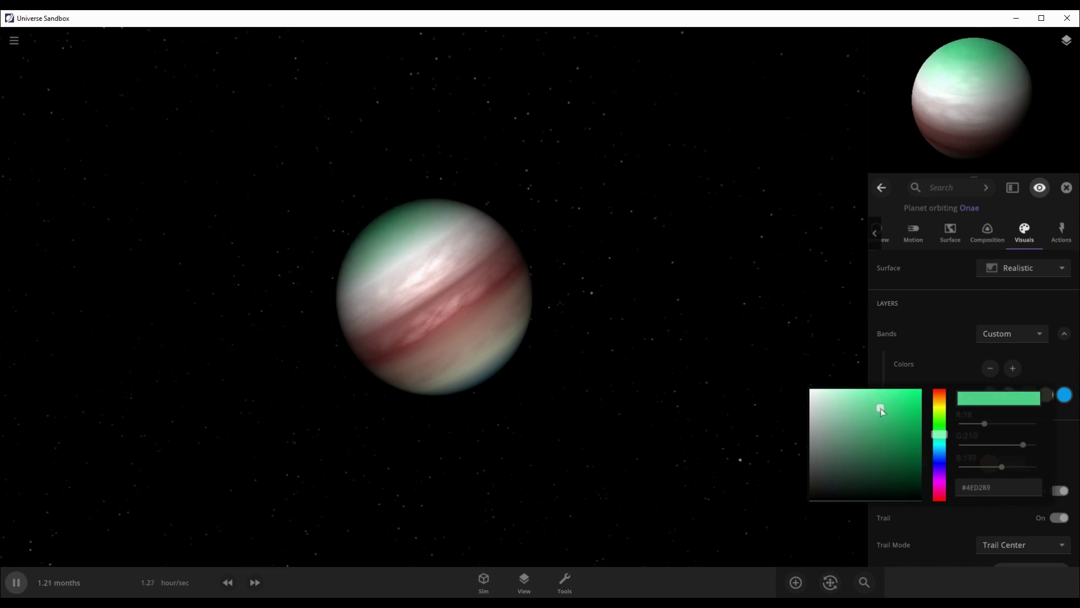
click(936, 362)
- Place three random moons in close orbits around Lgorcus, the outermost about 208,000 km away
scroll(911, 386, down, 2)
scroll(766, 468, down, 1)
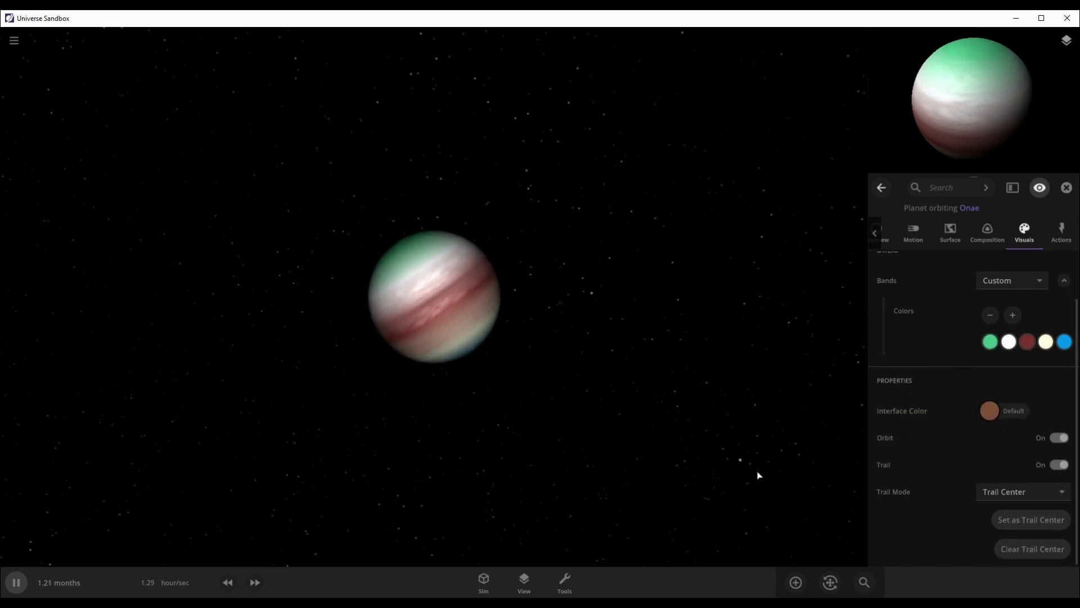
click(796, 583)
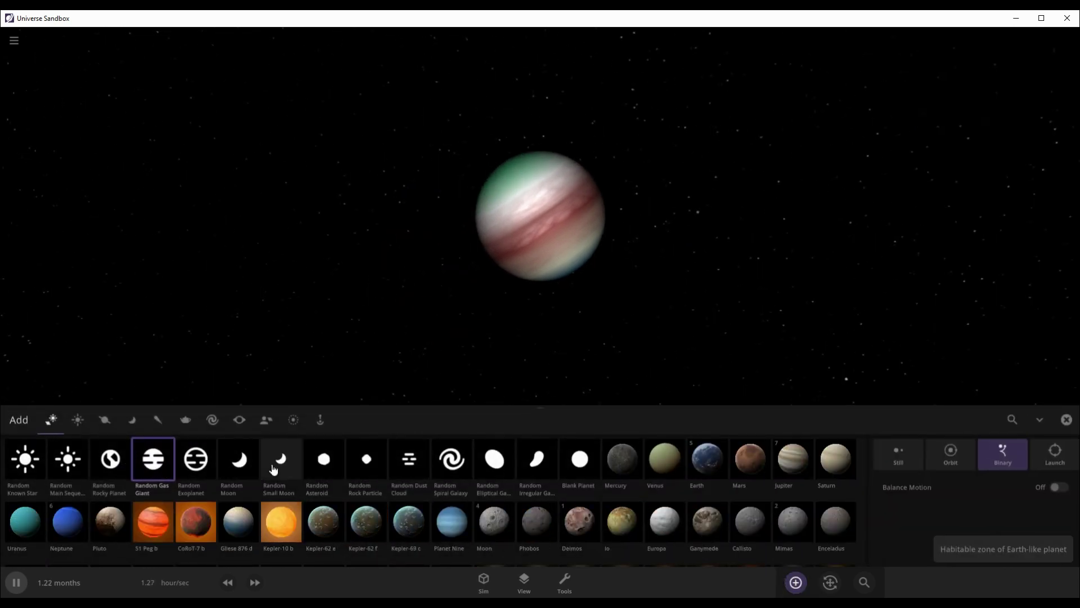
click(239, 460)
scroll(240, 378, down, 5)
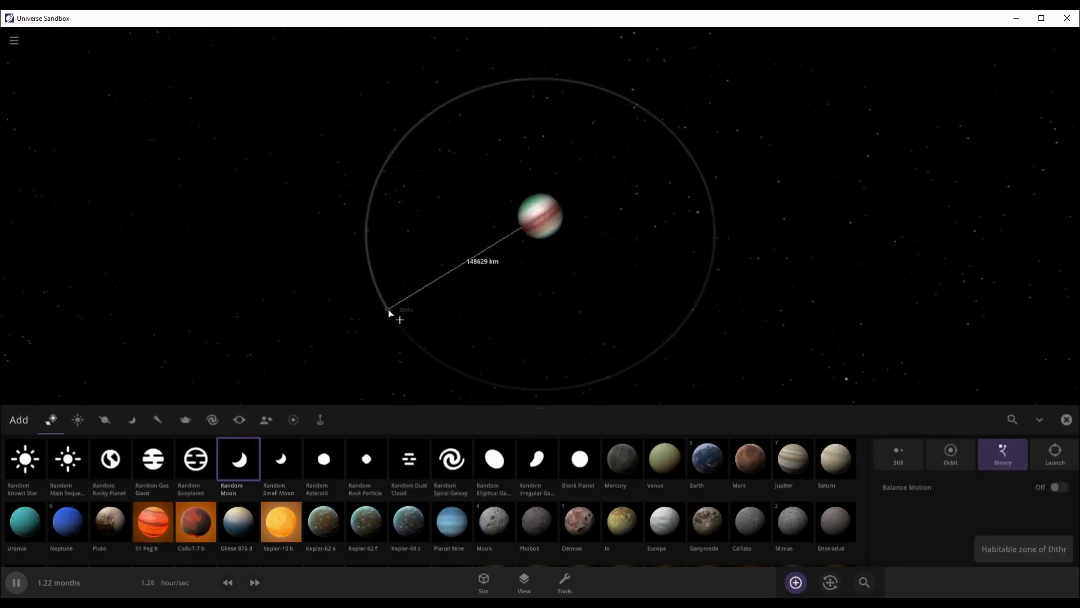
click(454, 262)
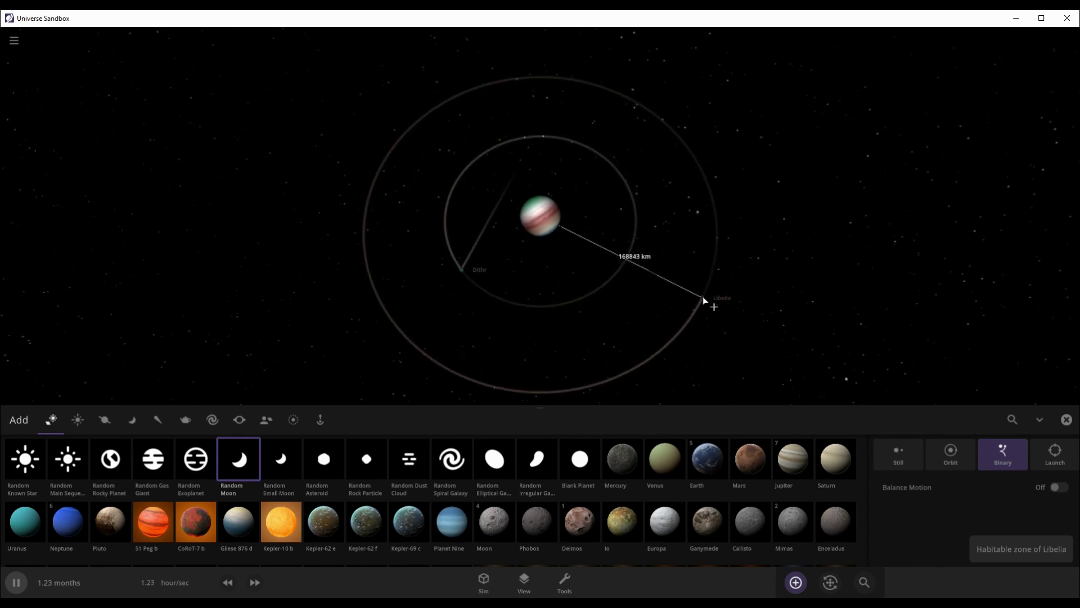
click(730, 218)
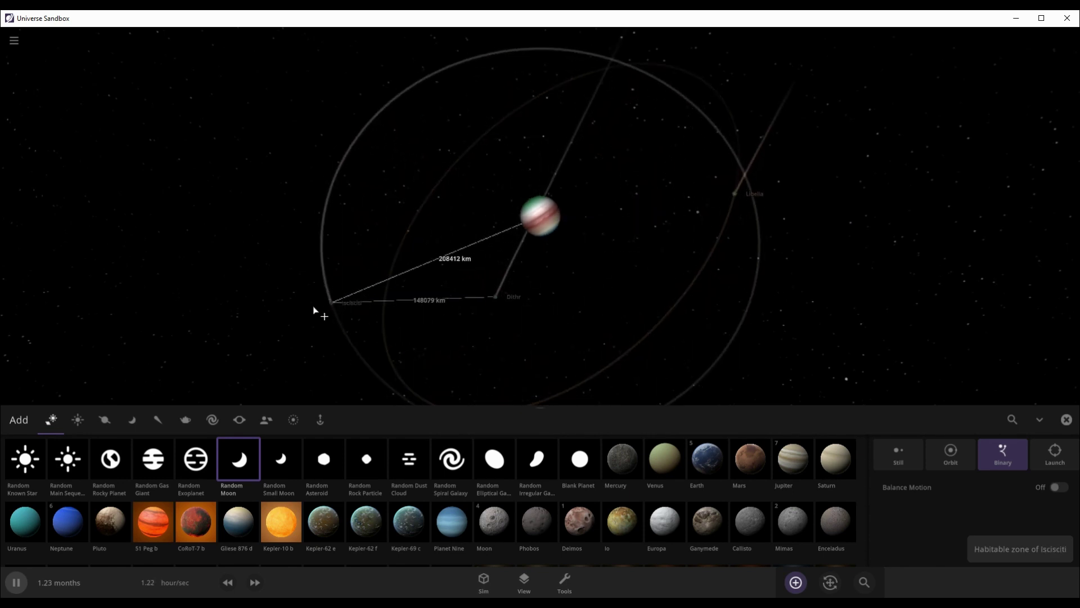
click(313, 307)
- Add more random moons in wider orbits around Lgorcus
scroll(319, 306, down, 5)
scroll(670, 228, up, 3)
click(579, 203)
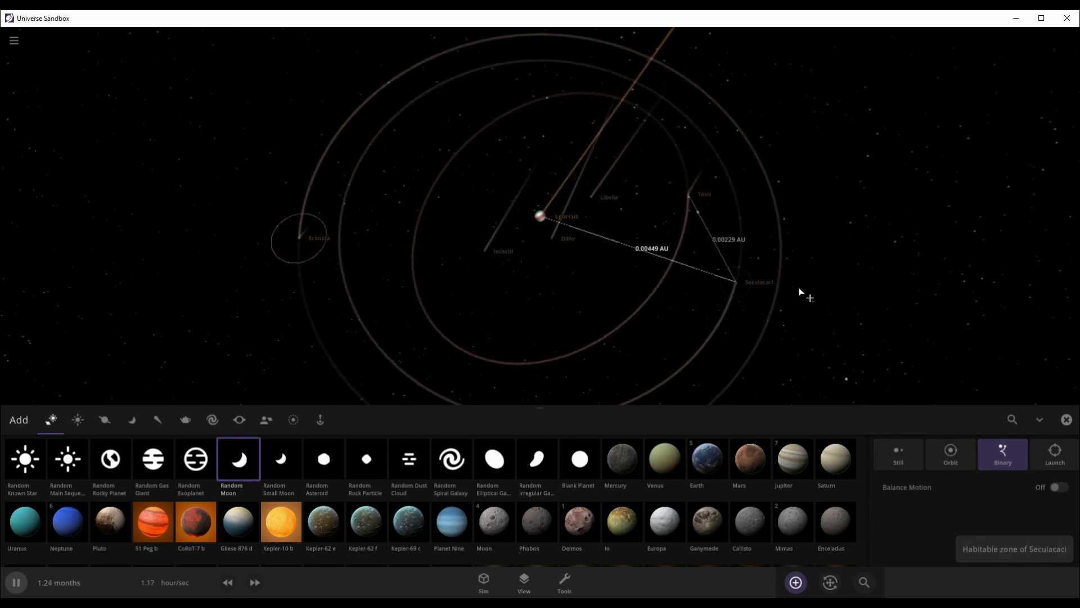
- Place several random small moons in near and wide orbits around Lgorcus
click(283, 442)
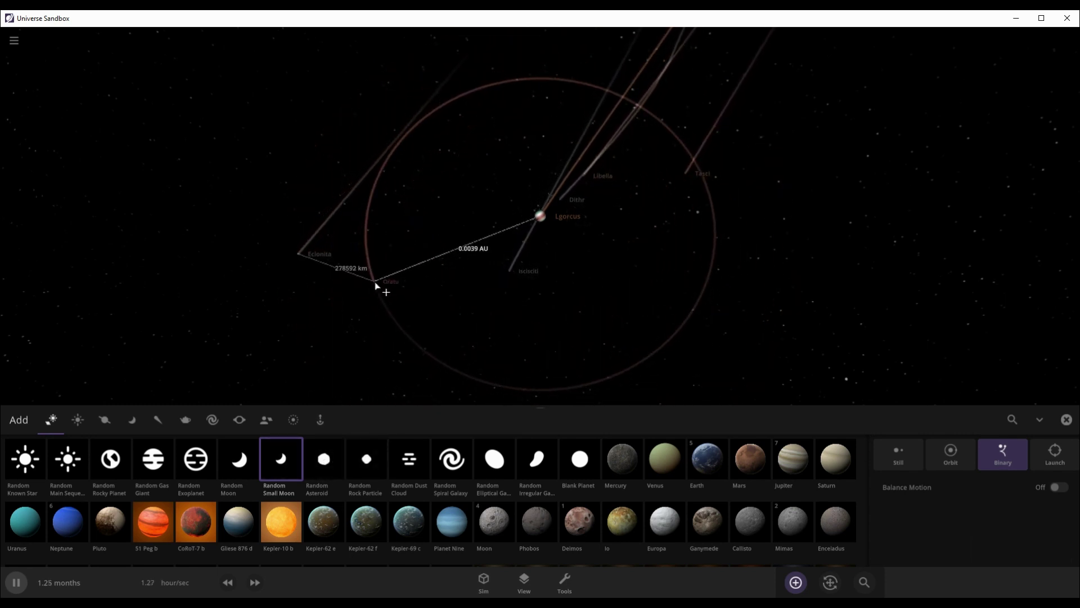
click(693, 304)
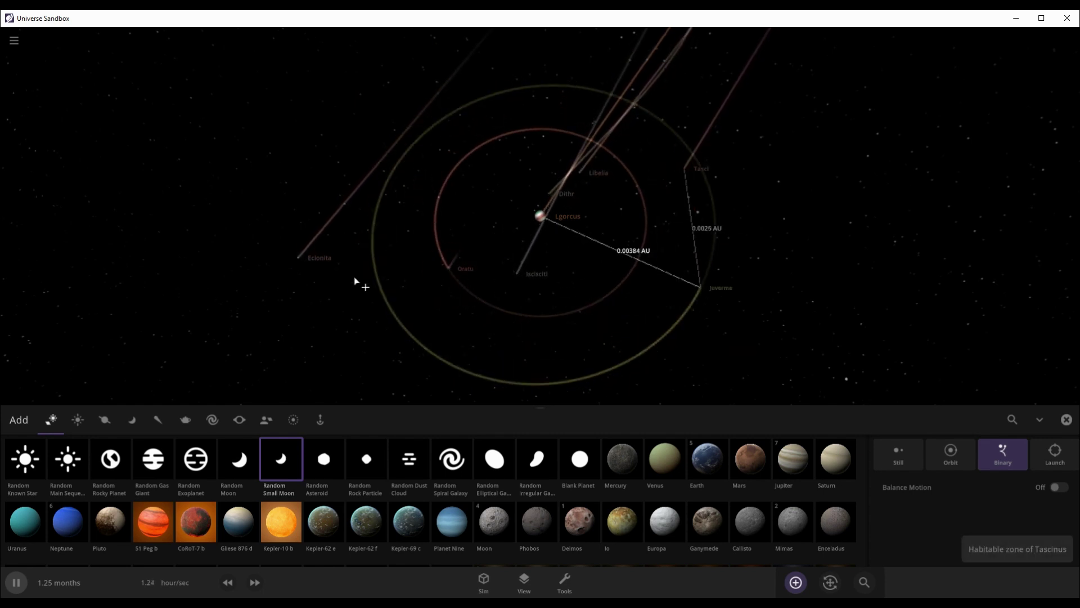
click(611, 230)
click(311, 199)
click(344, 188)
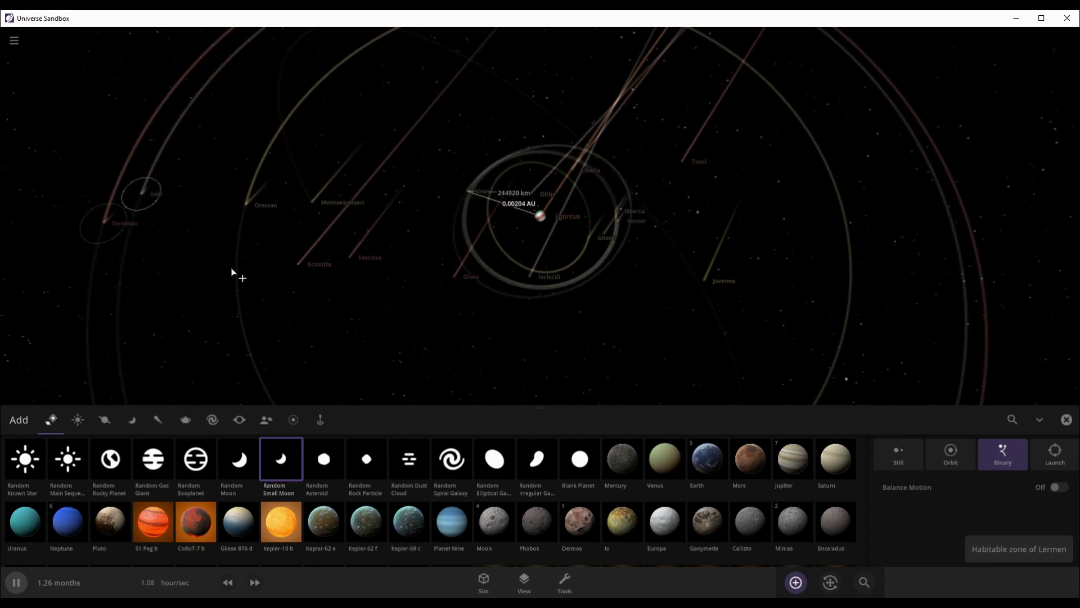
click(487, 166)
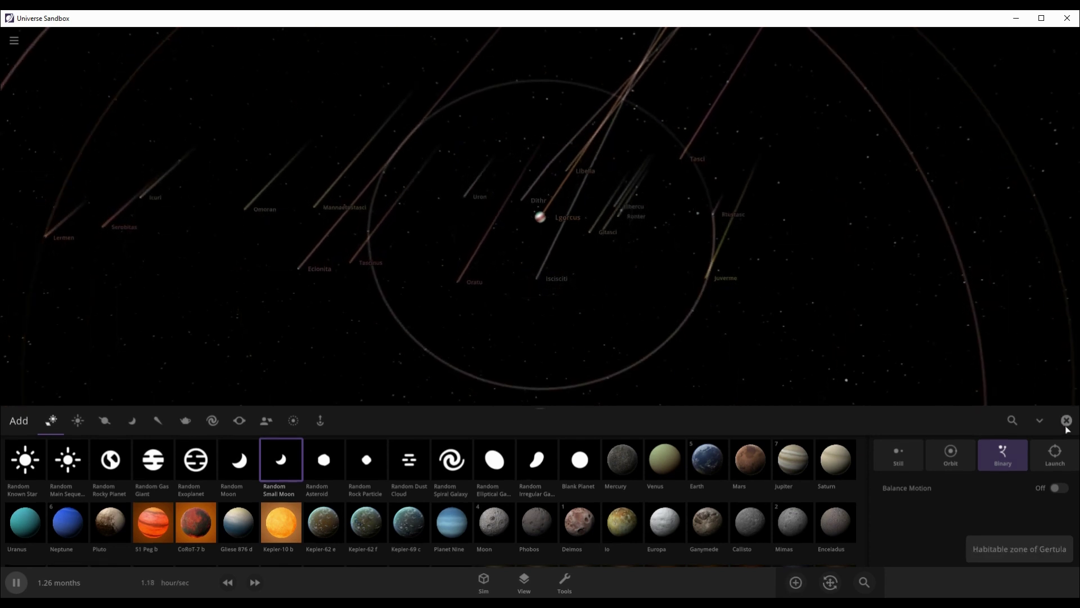
click(1066, 419)
- Delete the moons scattered around Lgorcus one by one, leaving only the planet
scroll(661, 272, down, 3)
scroll(662, 271, down, 5)
scroll(577, 325, up, 5)
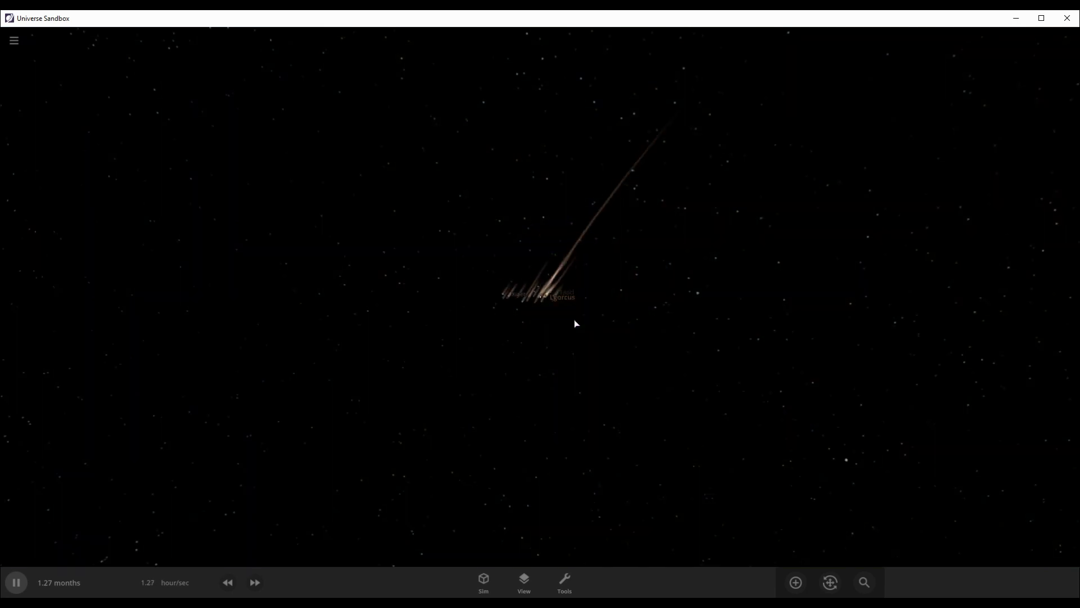
scroll(576, 324, up, 3)
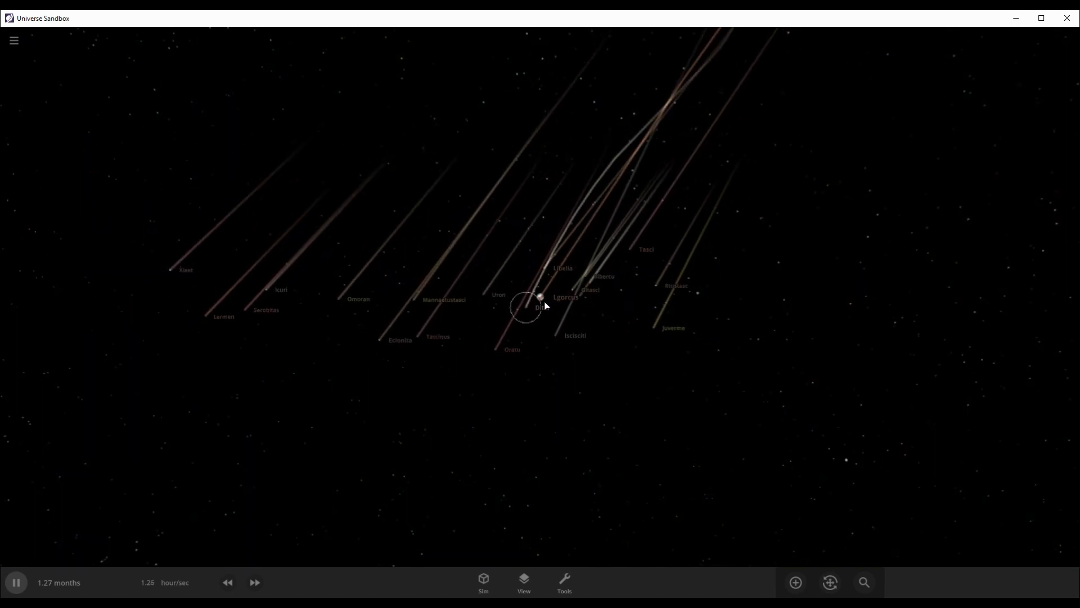
drag(489, 310, 430, 239)
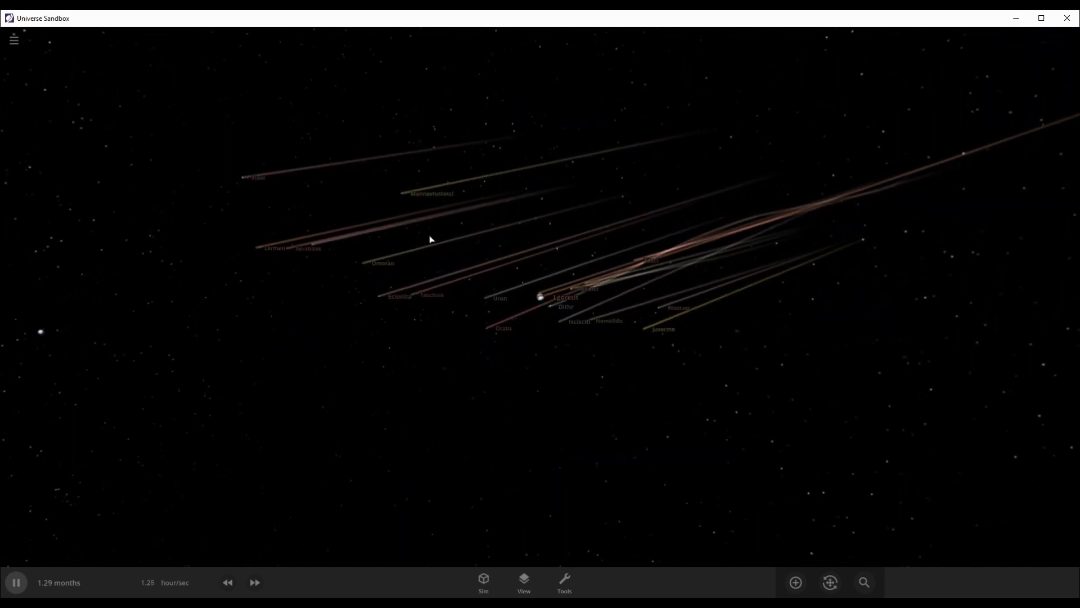
click(400, 196)
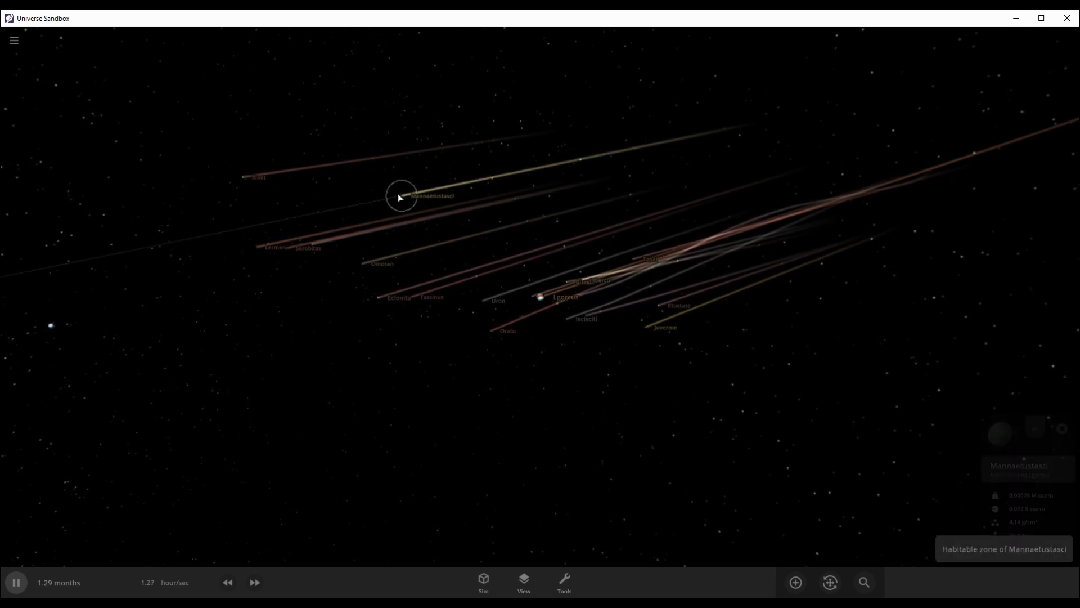
click(479, 334)
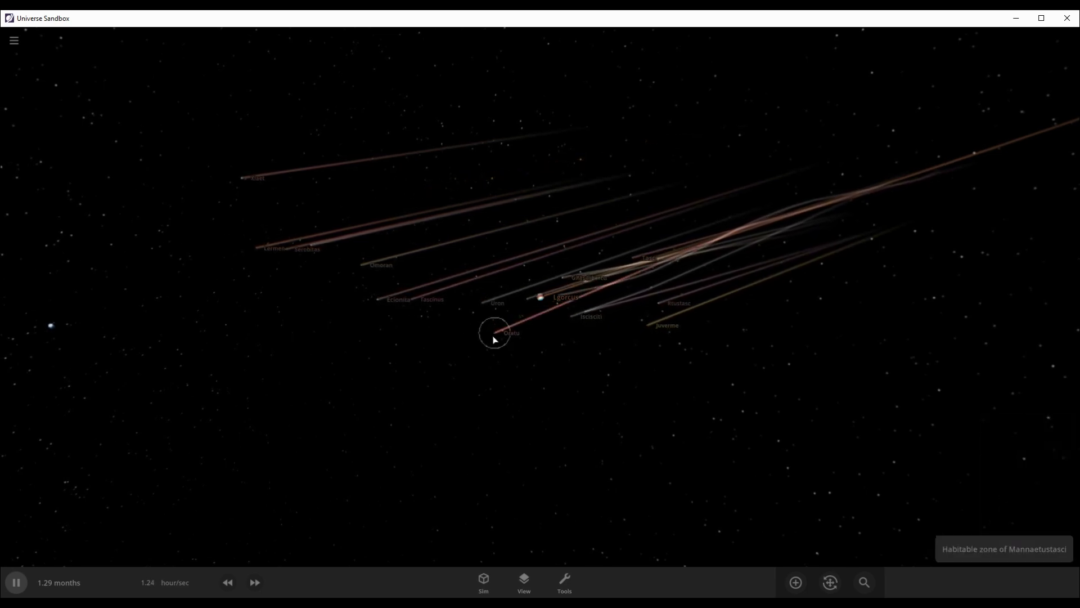
click(577, 315)
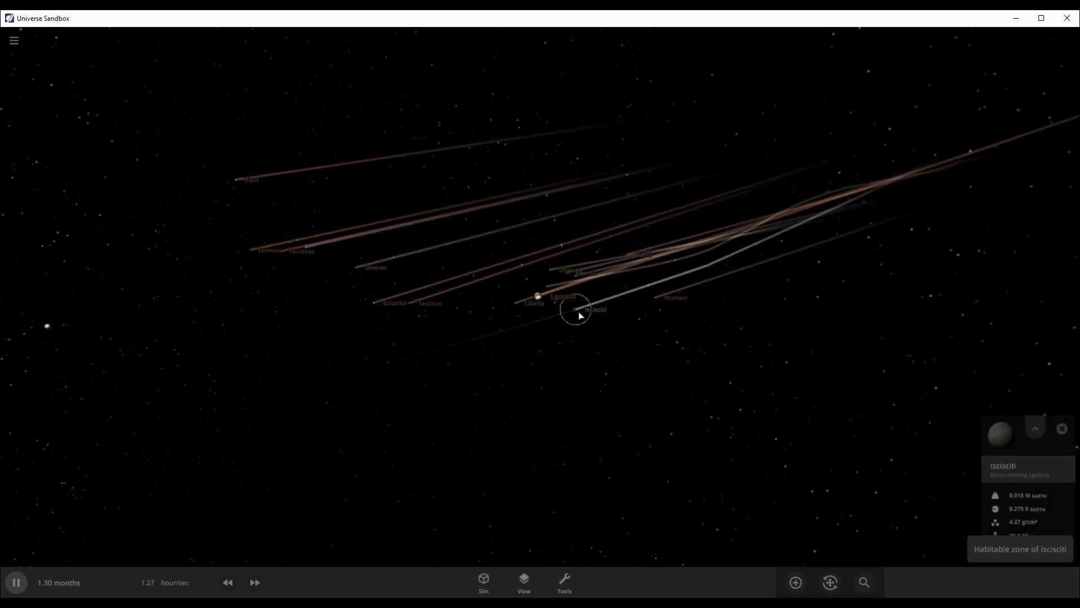
key(Delete)
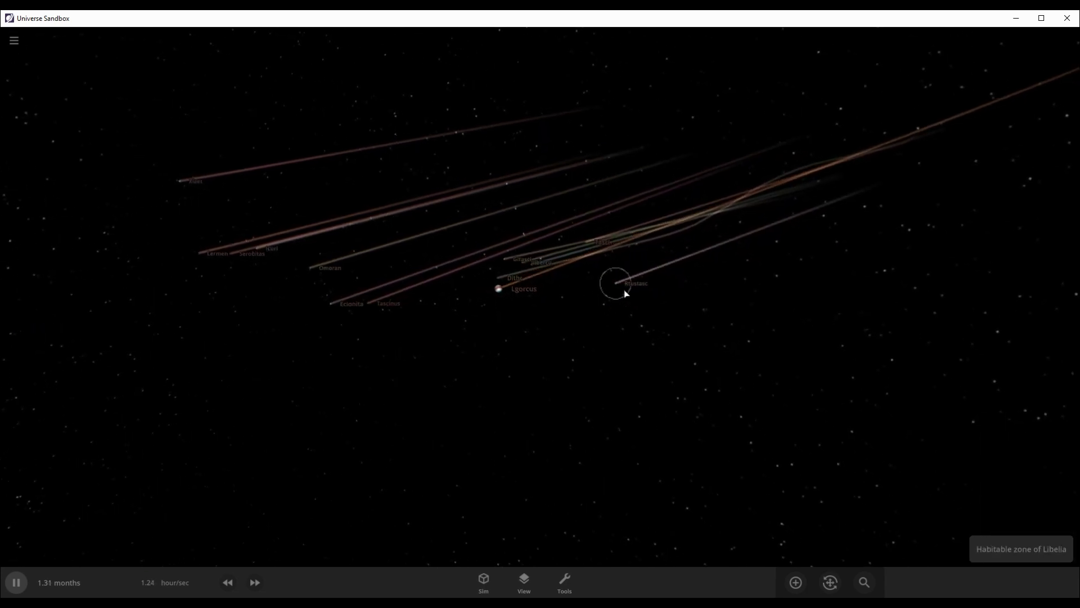
click(623, 293)
key(Delete)
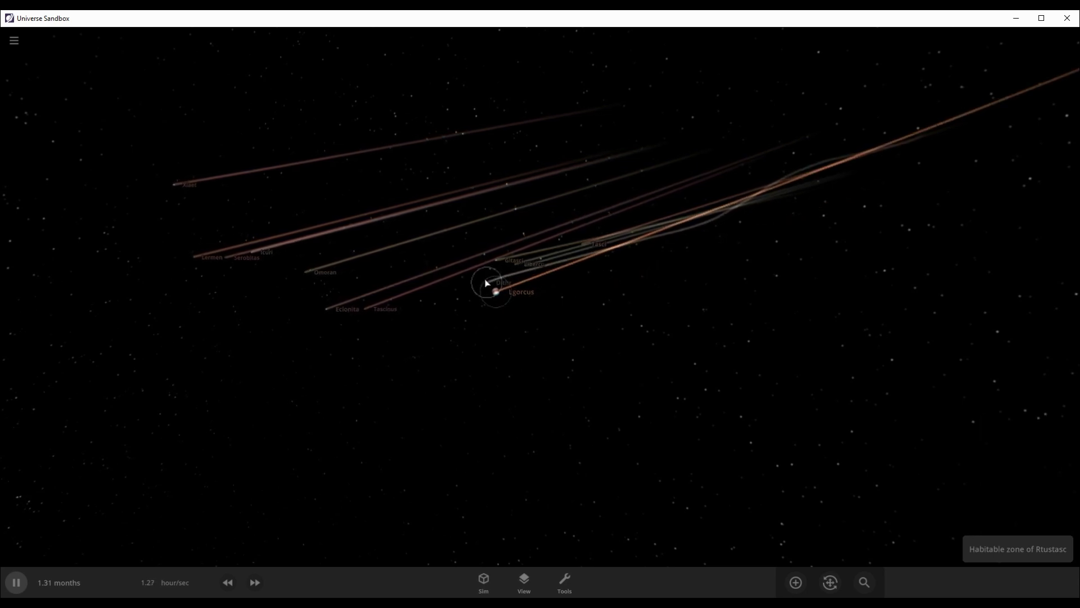
click(516, 267)
key(Delete)
click(519, 267)
key(Delete)
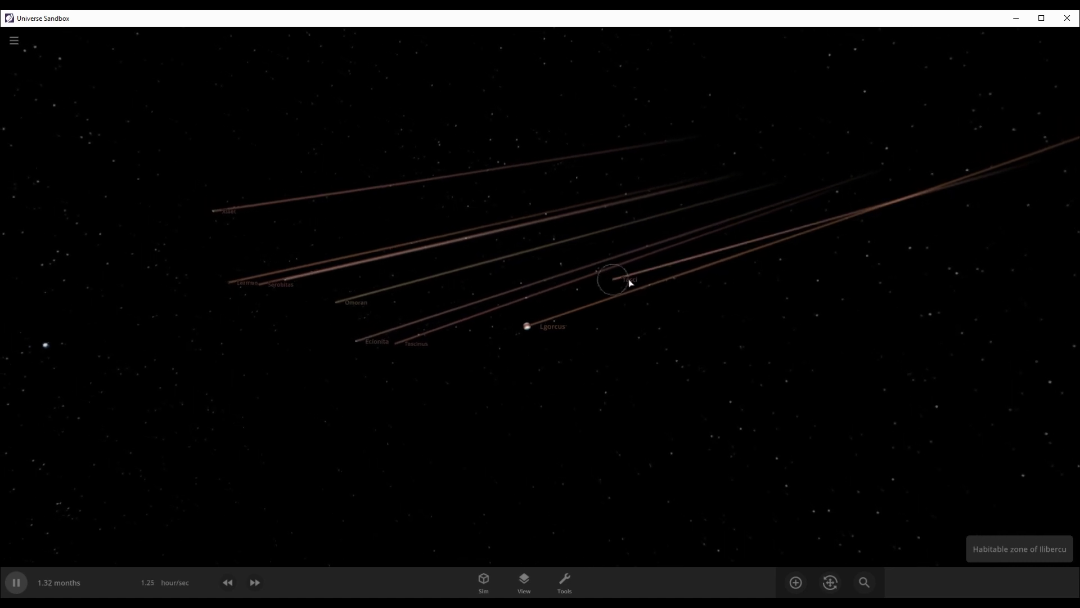
click(629, 282)
click(405, 345)
key(Delete)
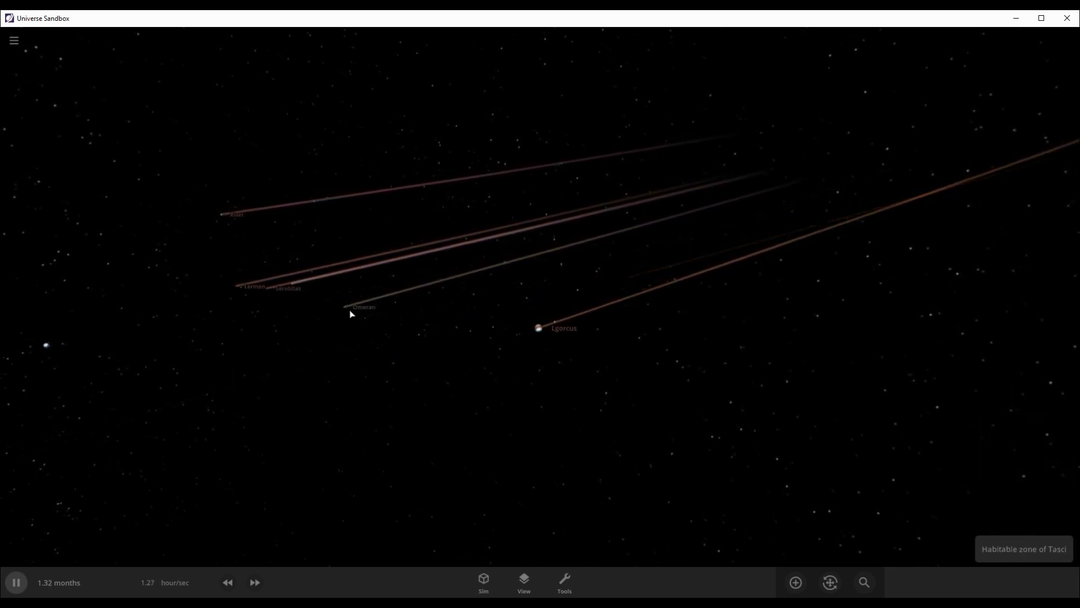
click(290, 290)
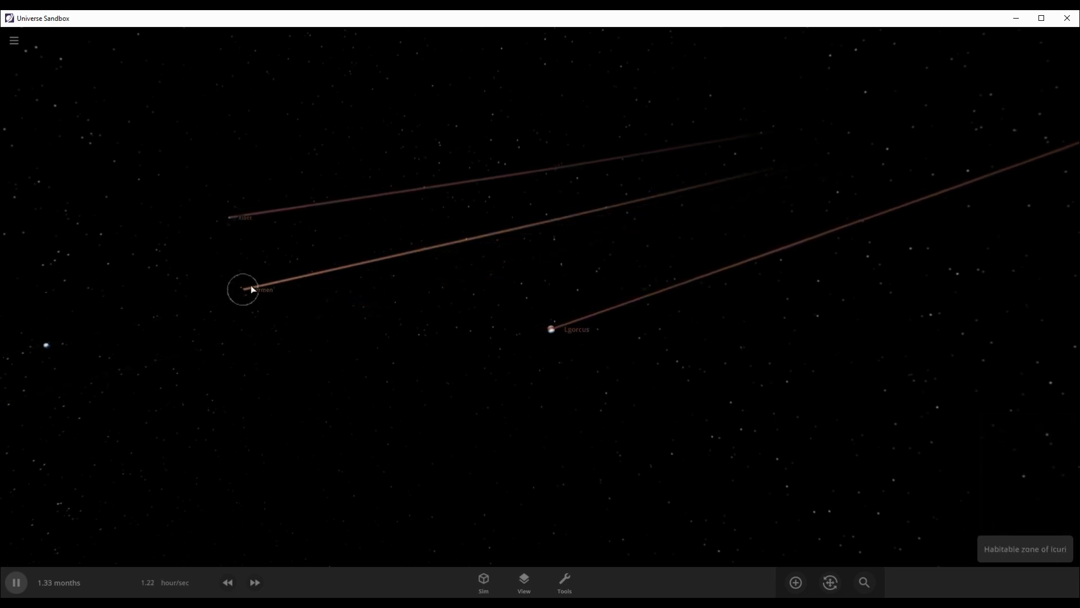
- Focus on Lgorcus up close and place two random moons in tight orbits around it
drag(390, 301, 615, 418)
click(619, 410)
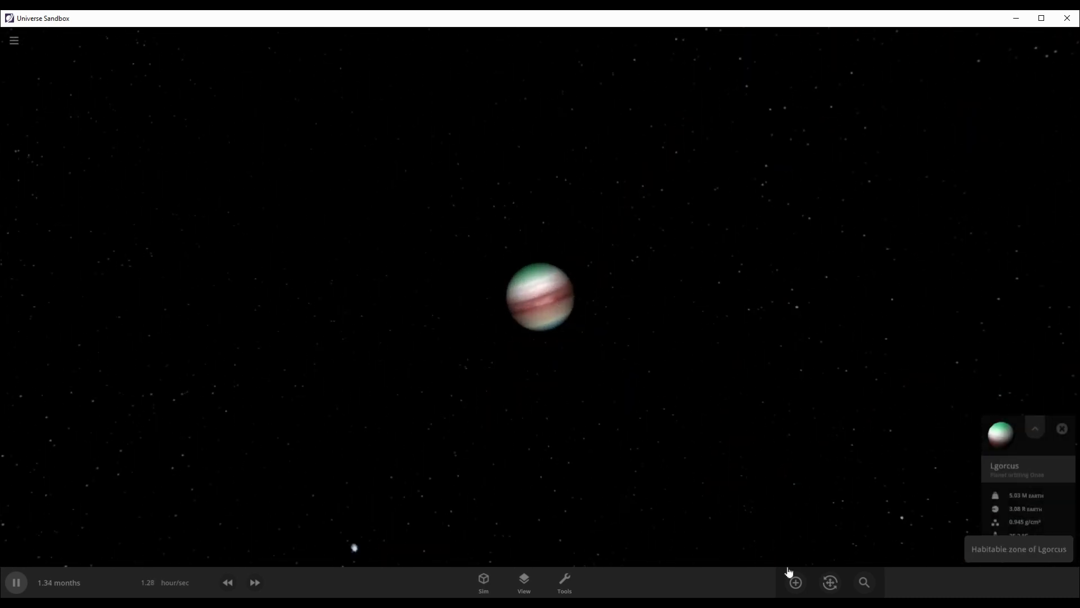
click(796, 582)
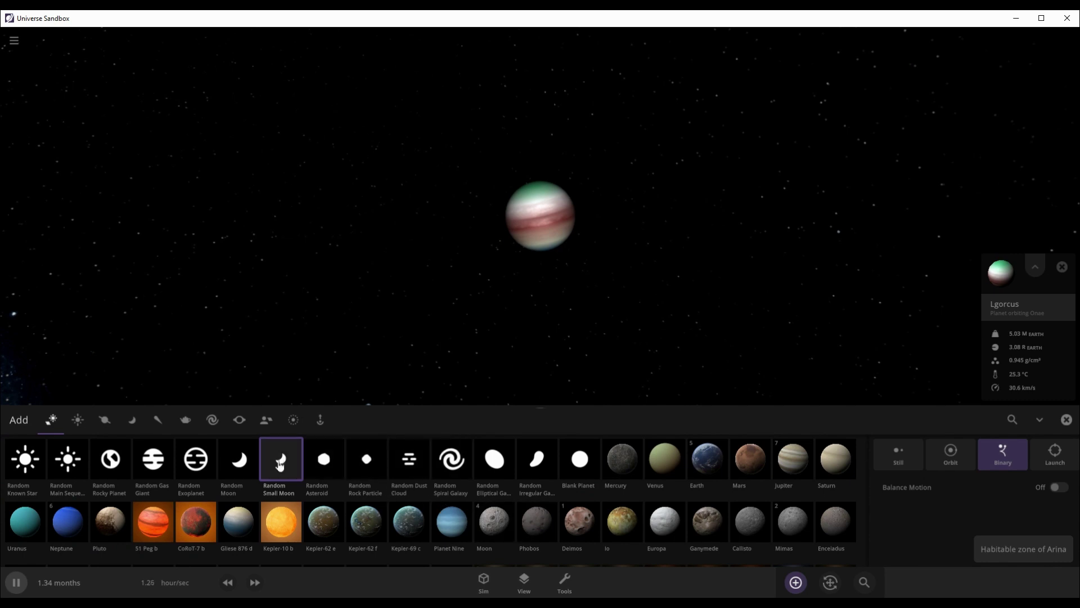
click(239, 458)
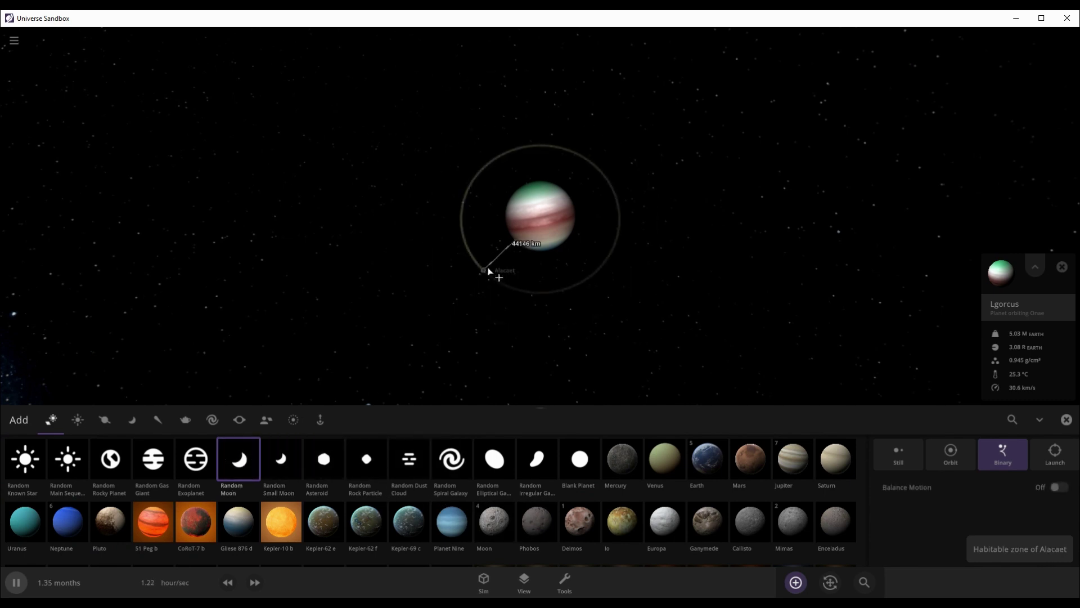
click(490, 253)
click(425, 305)
scroll(583, 283, down, 3)
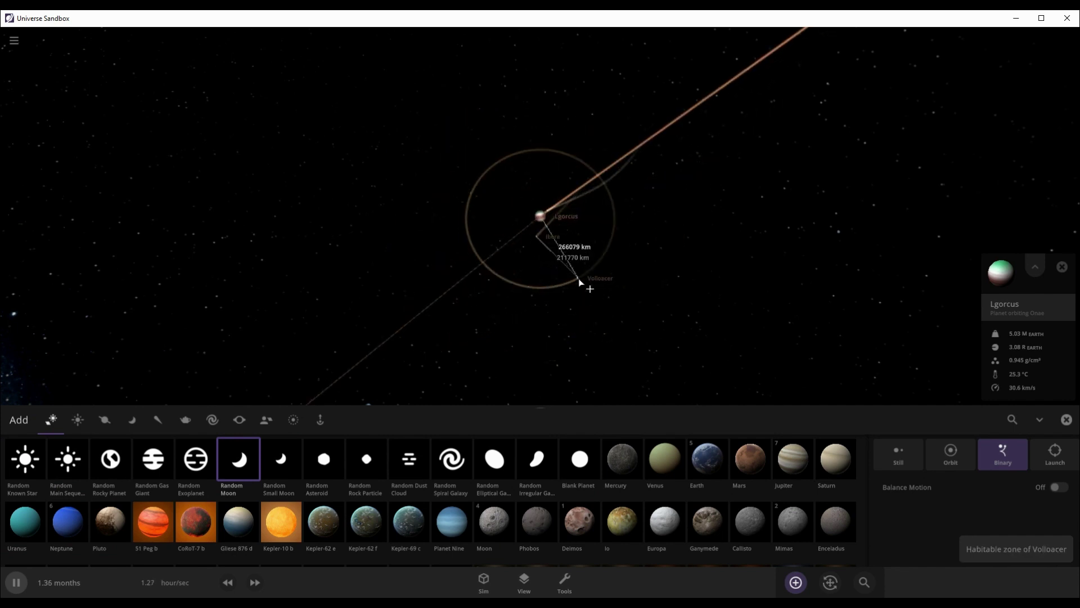
scroll(582, 282, up, 5)
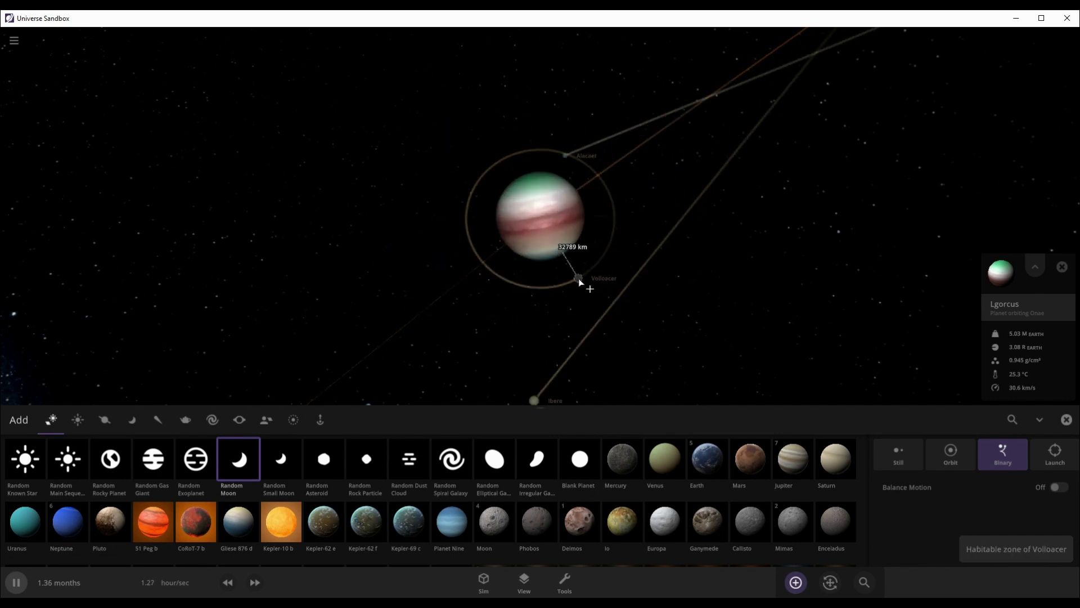
click(1066, 420)
- Check the paths of the two new moons around Lgorcus and delete both
scroll(675, 321, down, 4)
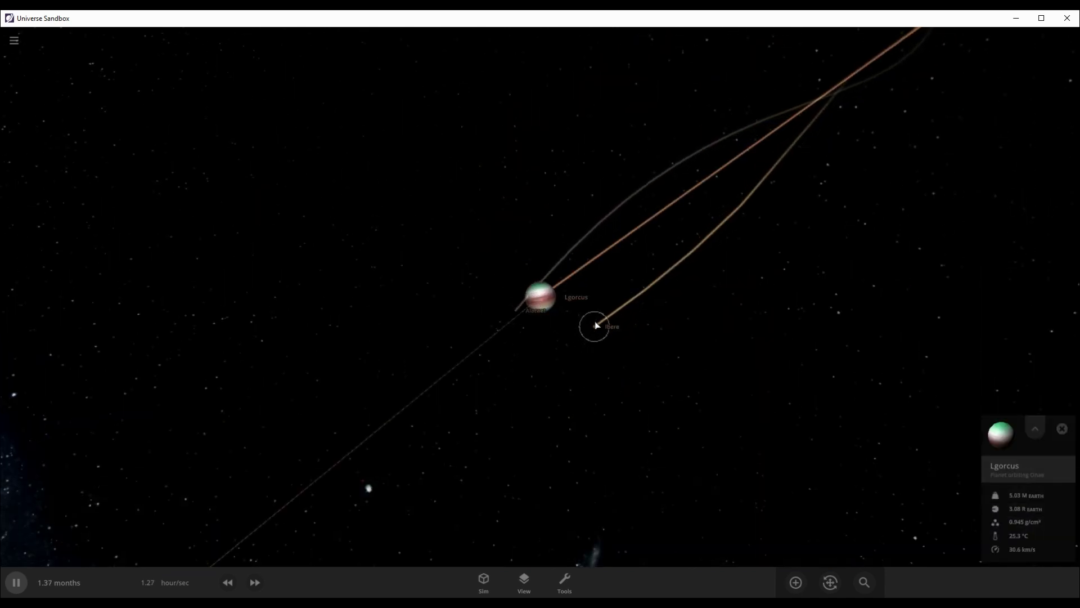
scroll(597, 324, down, 5)
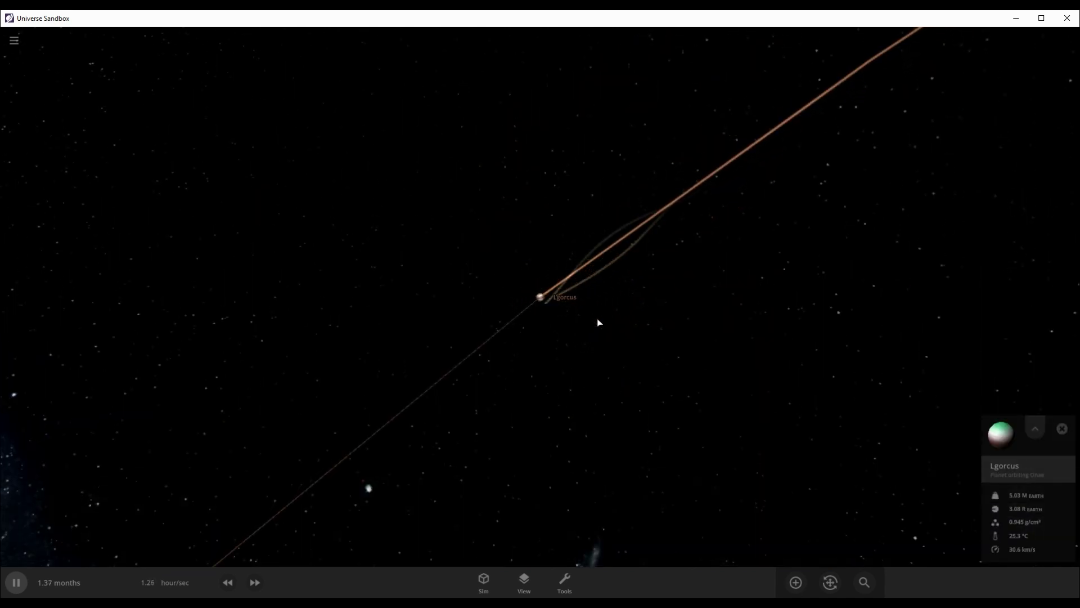
scroll(598, 322, up, 3)
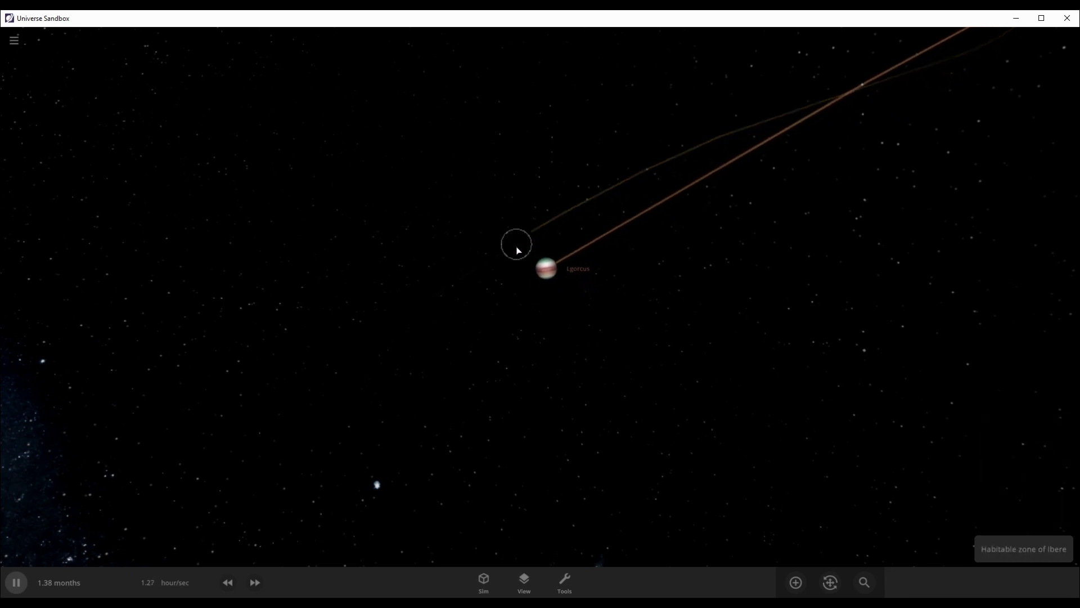
- Show full orbit paths in the simulation instead of motion trails
click(529, 580)
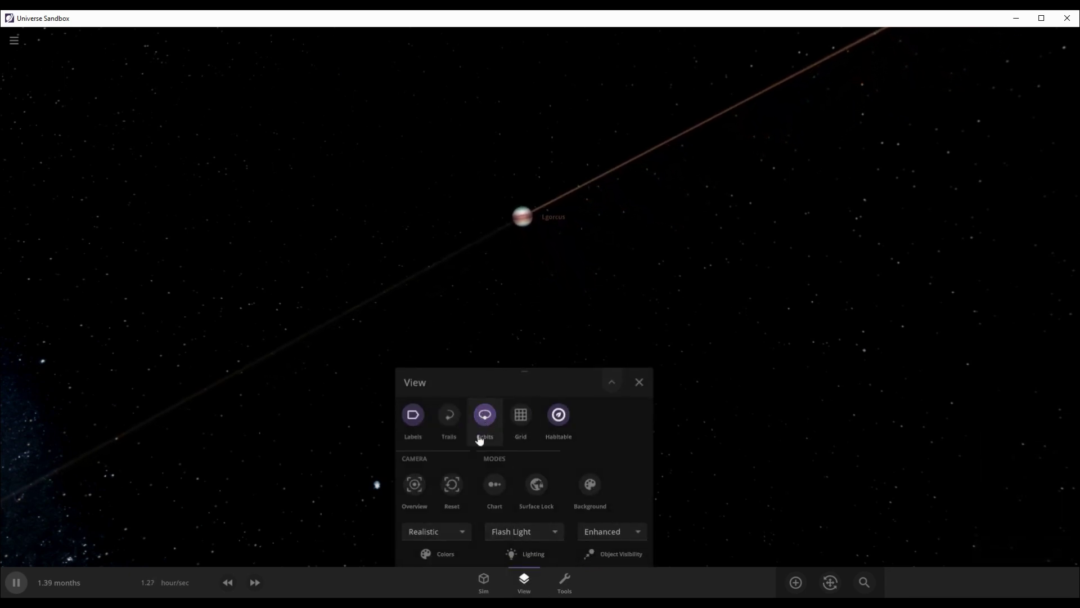
key(Escape)
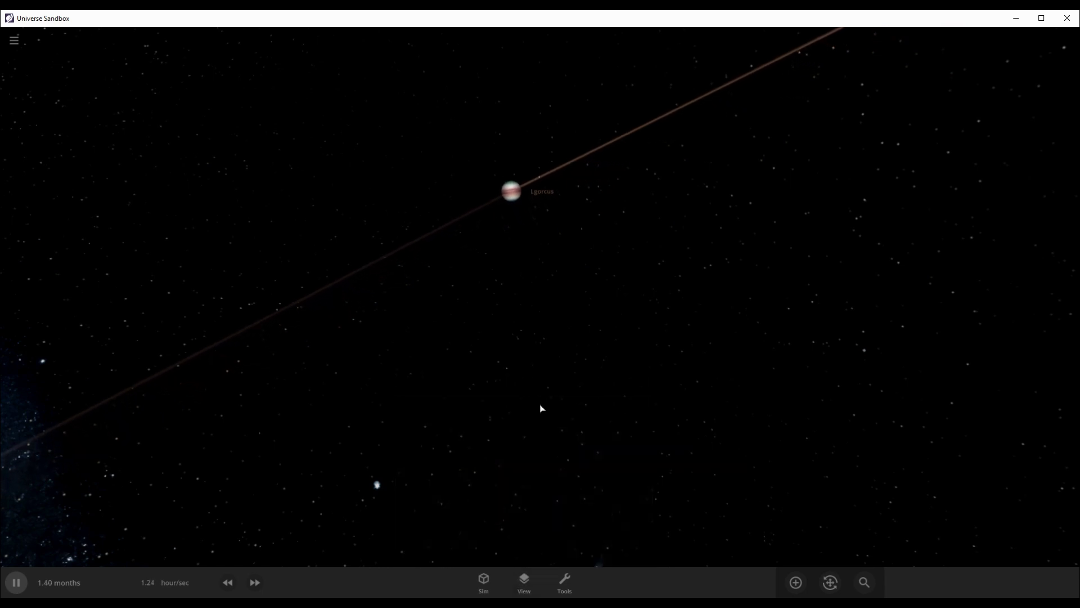
scroll(528, 373, down, 3)
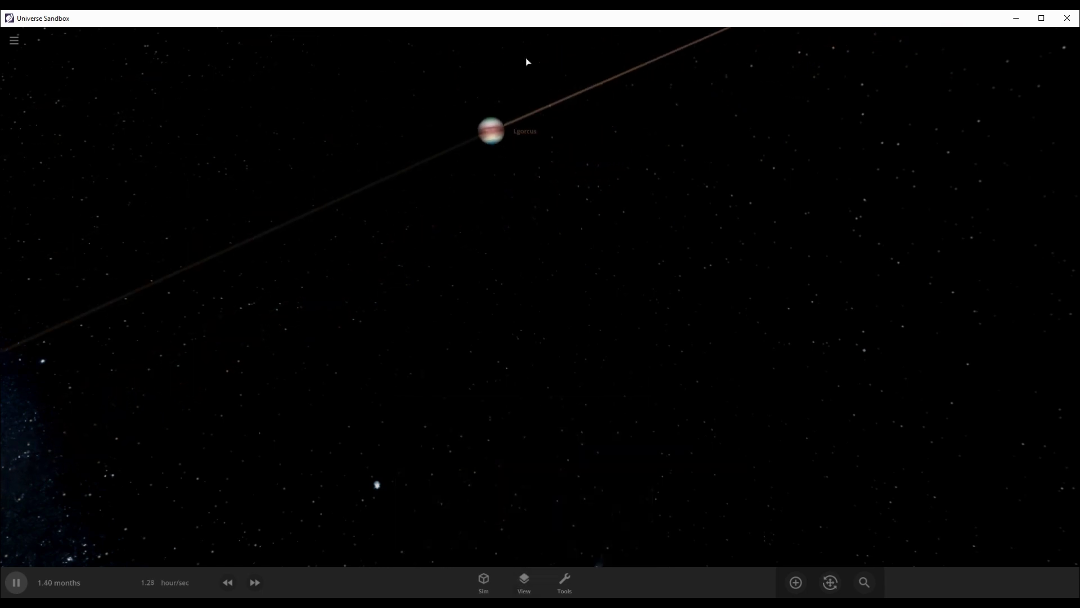
- Focus on Lgorcus and place a series of random moons around it, from close orbits to very wide ones
double_click(491, 129)
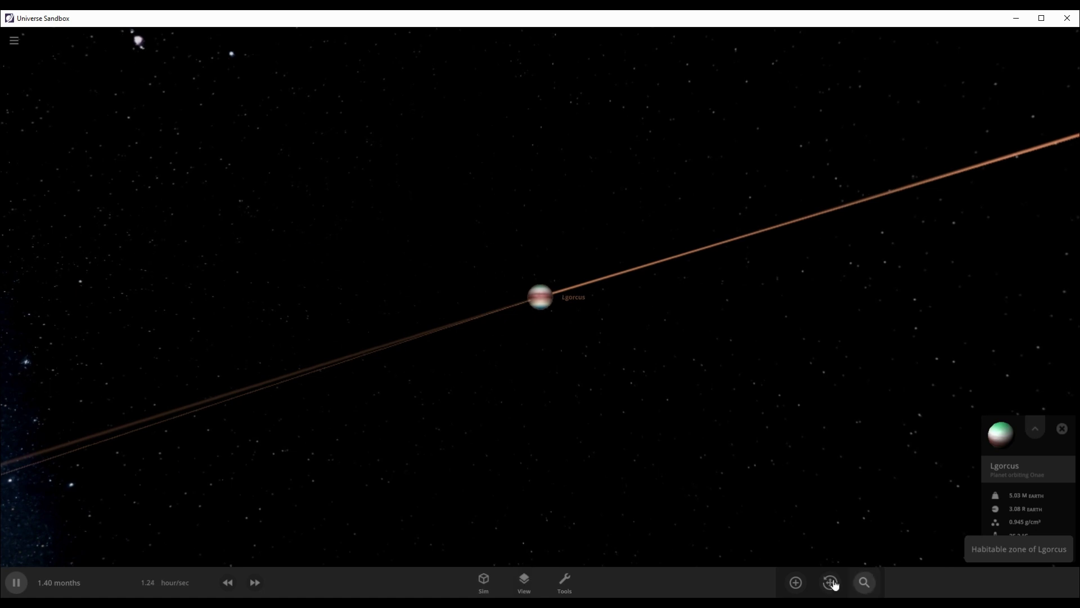
click(794, 582)
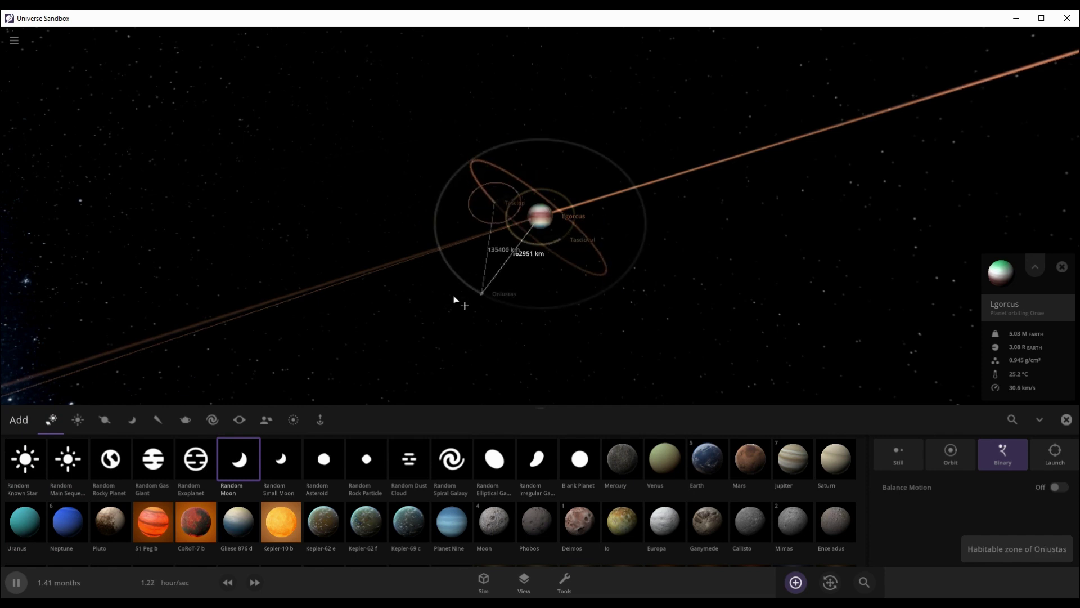
scroll(407, 211, down, 3)
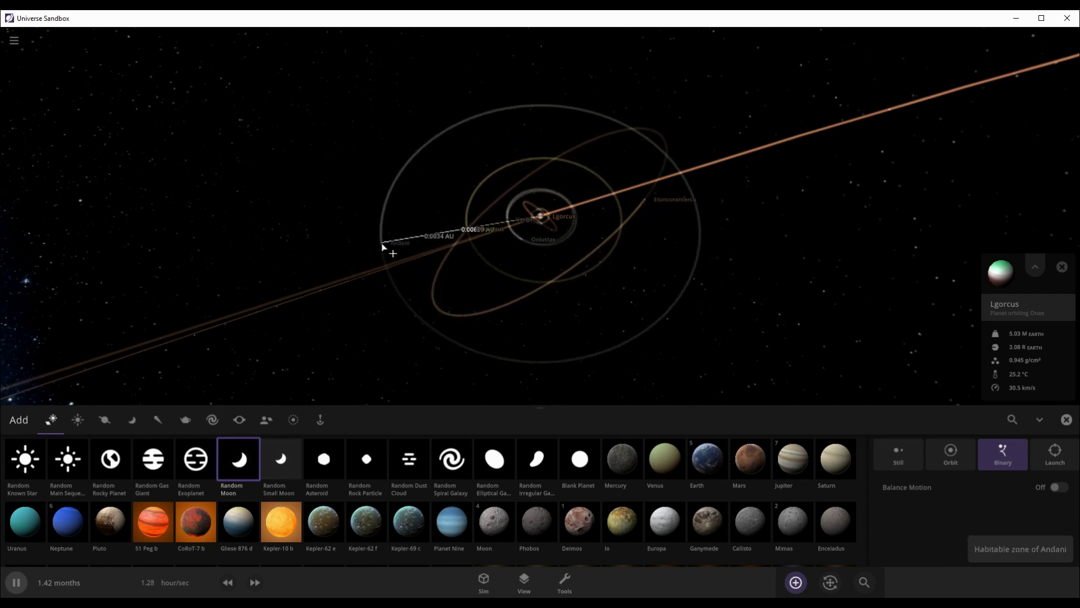
scroll(383, 245, up, 5)
scroll(382, 246, down, 3)
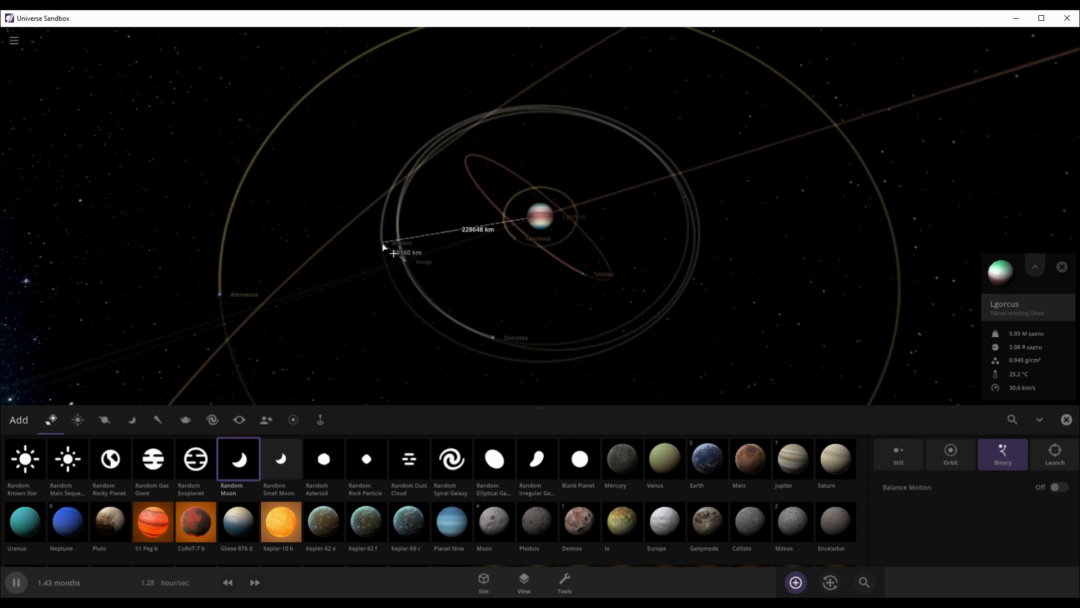
scroll(383, 246, down, 3)
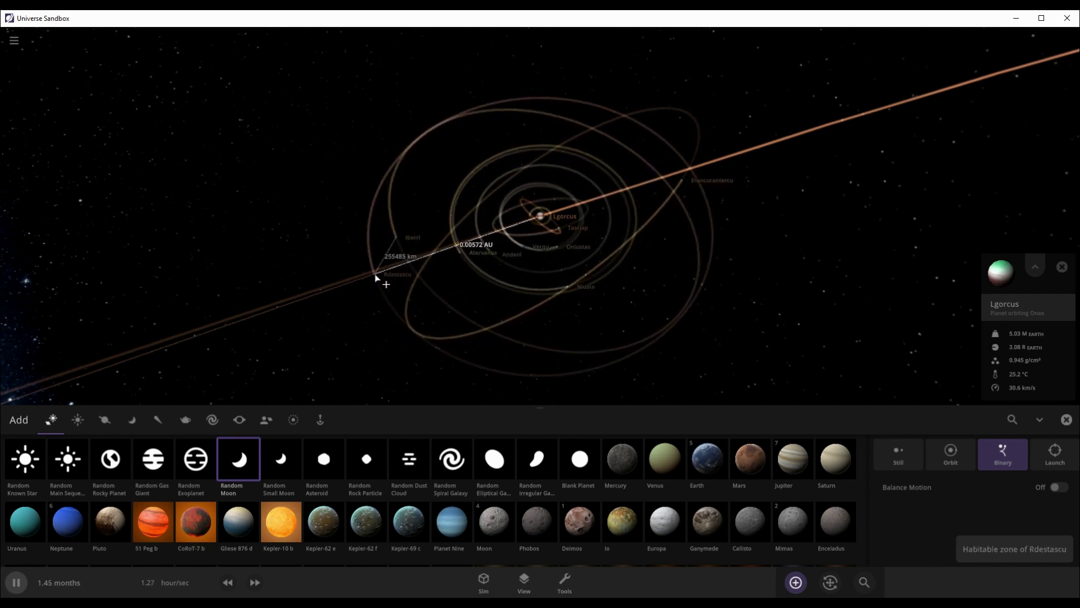
scroll(376, 278, down, 3)
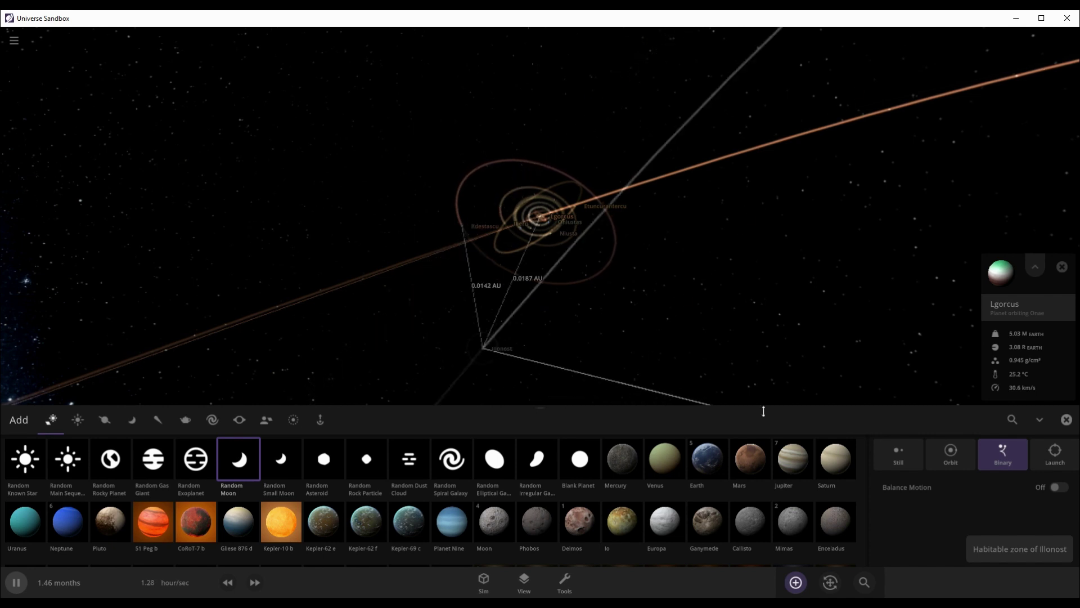
click(1066, 419)
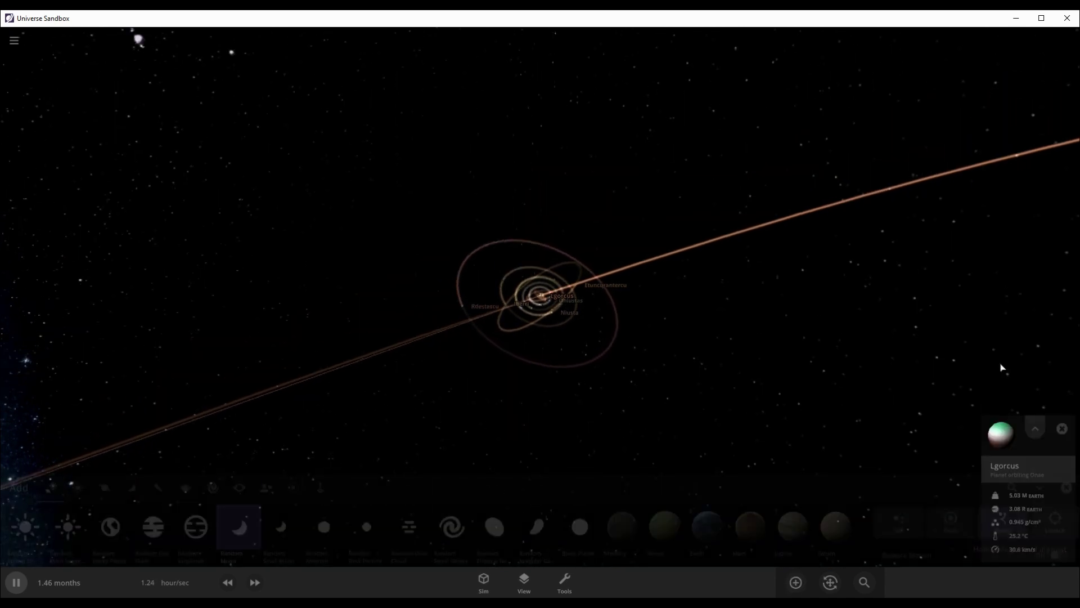
- Set the mass of Lgorcus to 10 Earth masses
click(1031, 502)
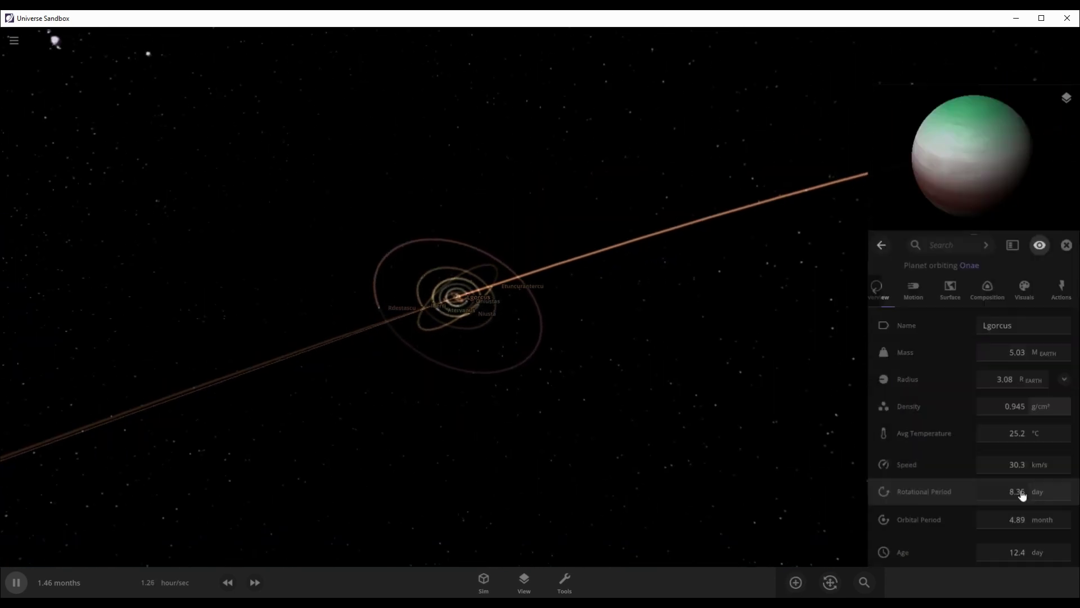
click(1013, 295)
text(10)
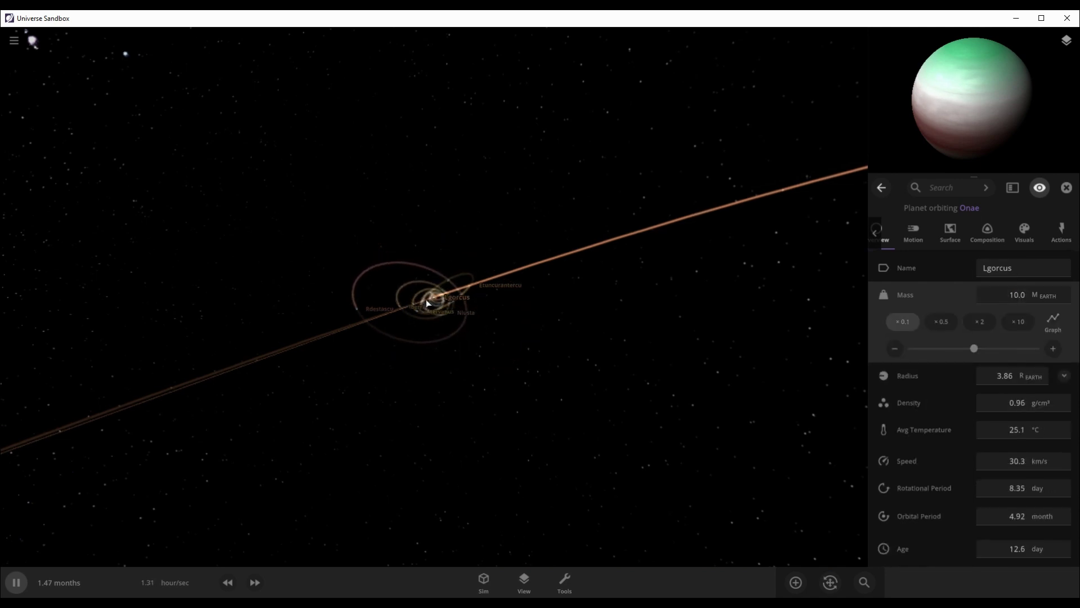
- Inspect Lgorcus up close, multiply its mass by 10, and check the orbits of its moons
scroll(439, 312, up, 10)
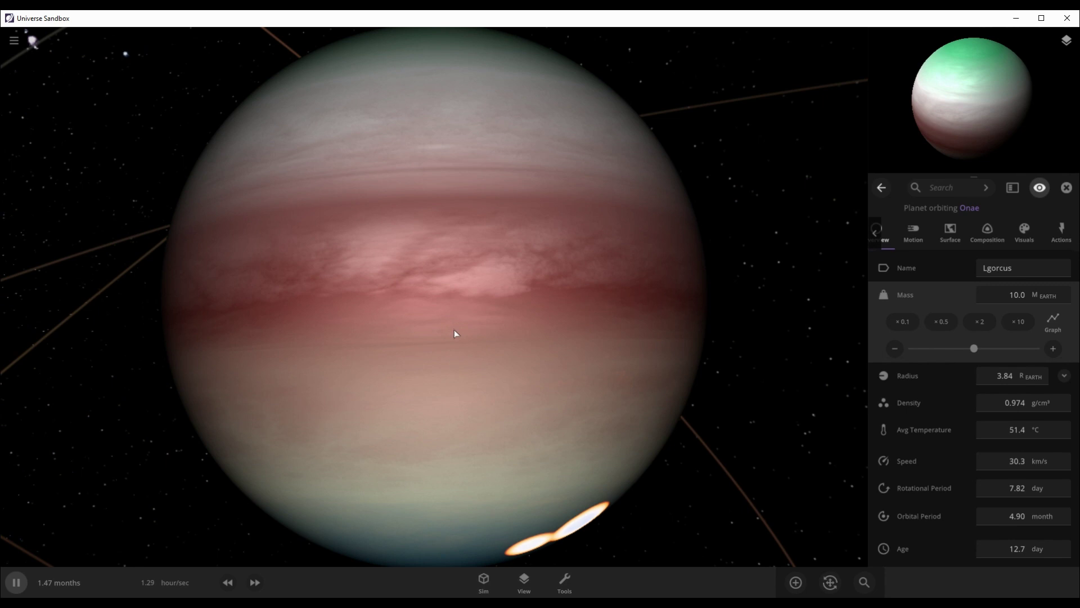
scroll(454, 332, down, 5)
drag(352, 248, 236, 291)
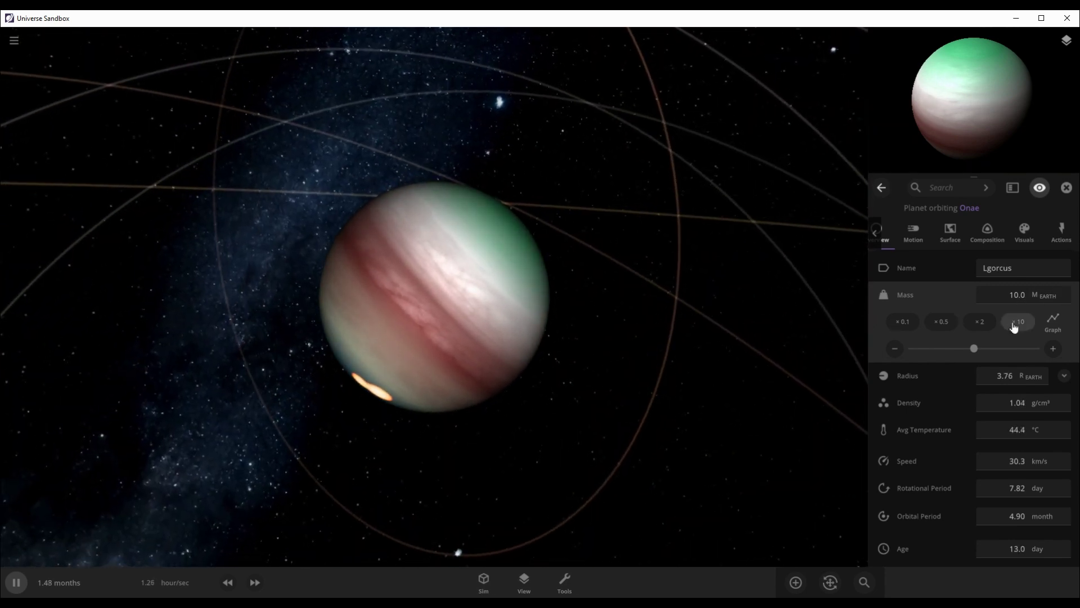
click(1015, 328)
scroll(632, 357, down, 5)
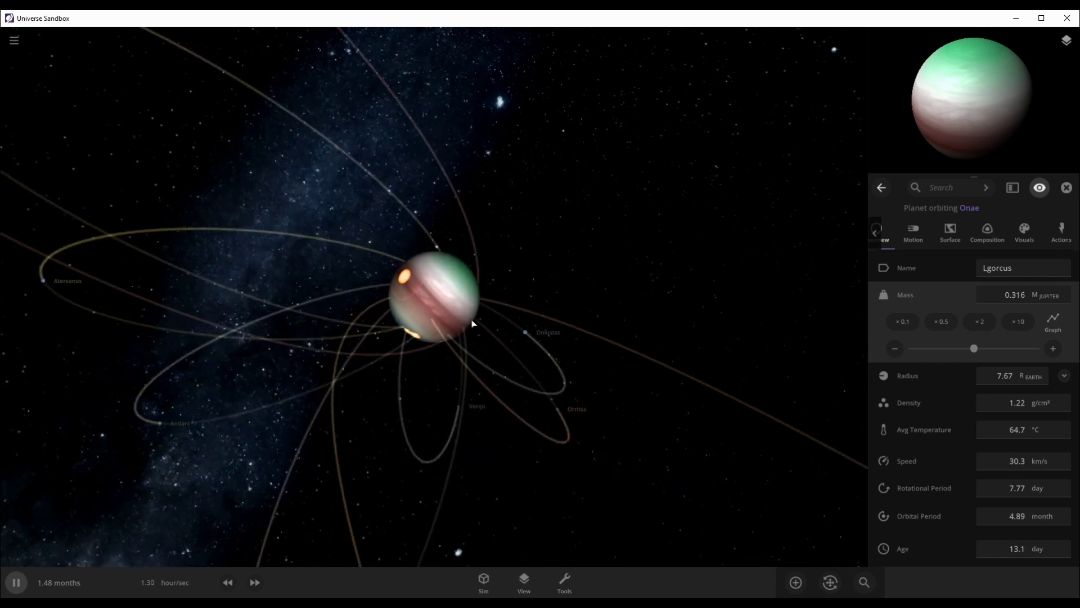
drag(376, 326, 330, 318)
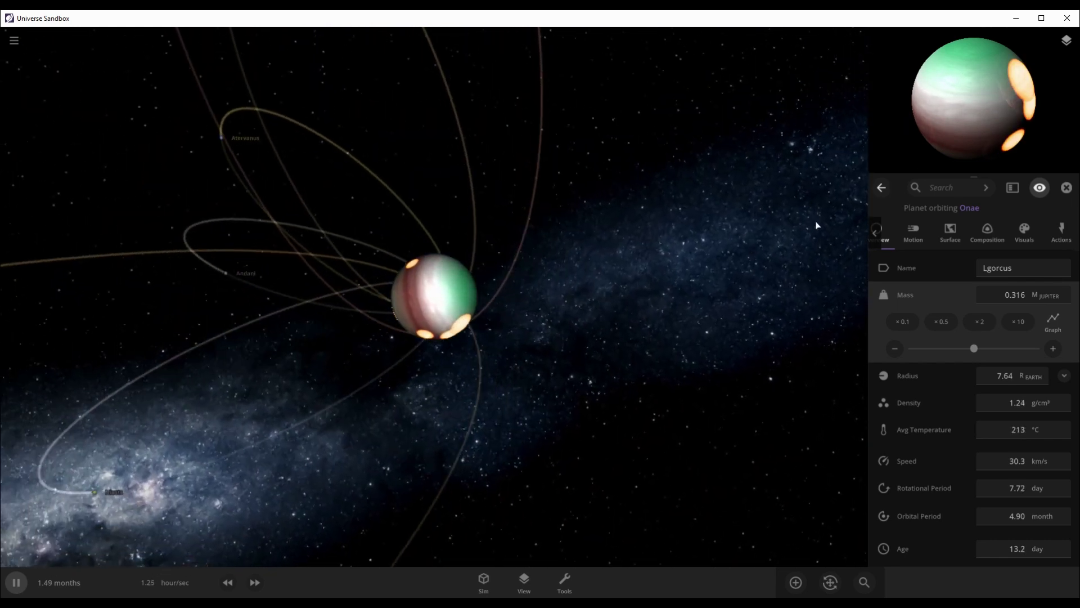
- Speed the simulation up to several years per second to test whether the moons stay with Lgorcus
click(256, 582)
click(256, 583)
click(256, 582)
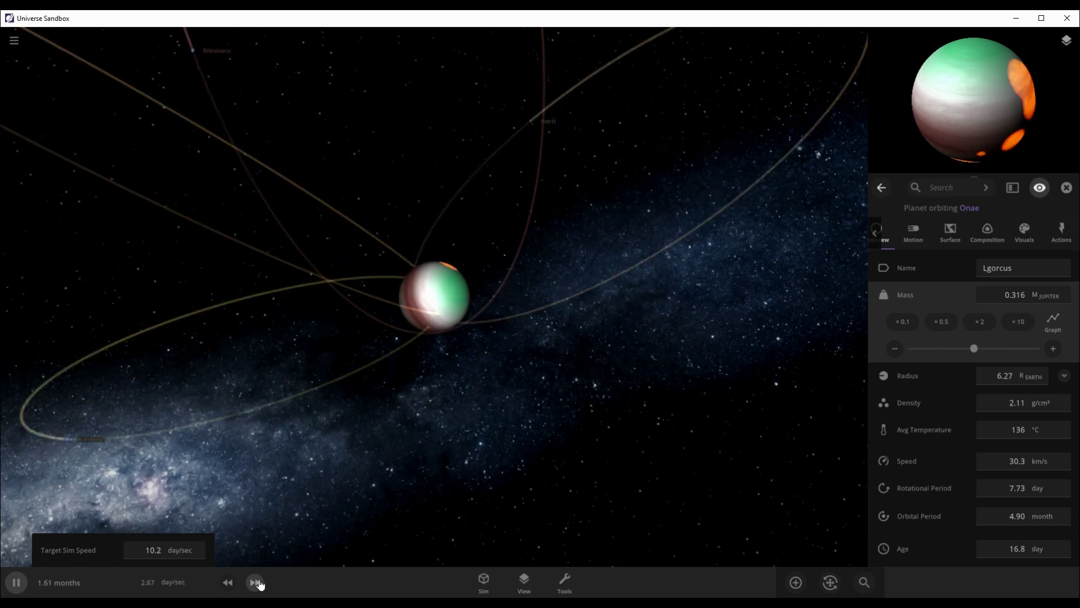
click(256, 583)
click(256, 582)
click(256, 582)
click(256, 582)
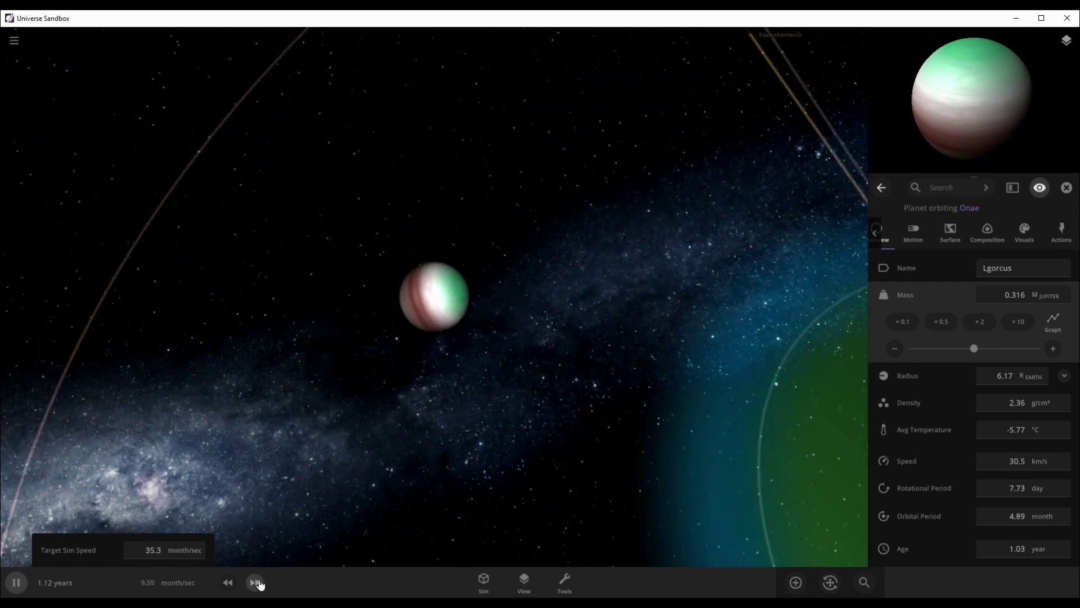
click(256, 582)
click(257, 582)
- Slow the simulation back down to about 20 hours per second
click(229, 585)
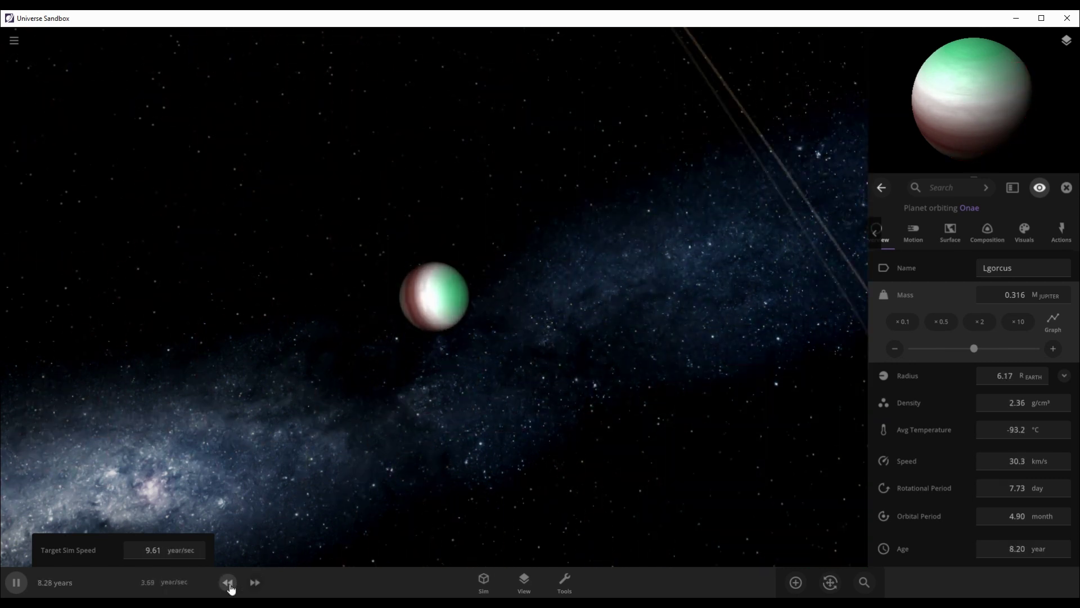
click(228, 583)
click(228, 583)
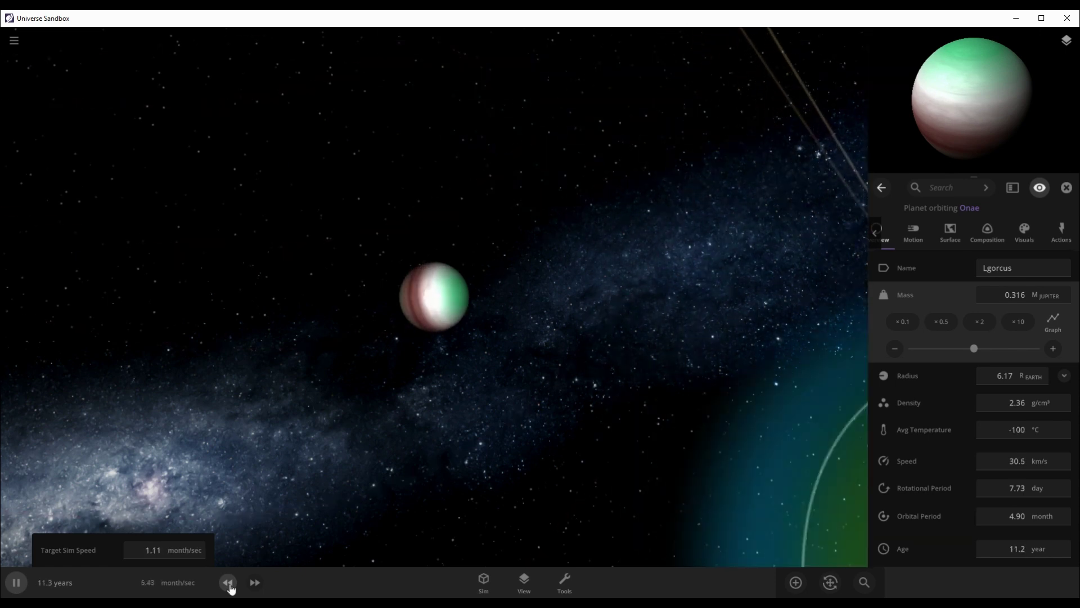
click(228, 583)
click(228, 582)
click(228, 582)
click(228, 583)
- Select and delete the stray moons that have left Lgorcus and now orbit Onae
scroll(386, 410, down, 5)
scroll(387, 409, down, 3)
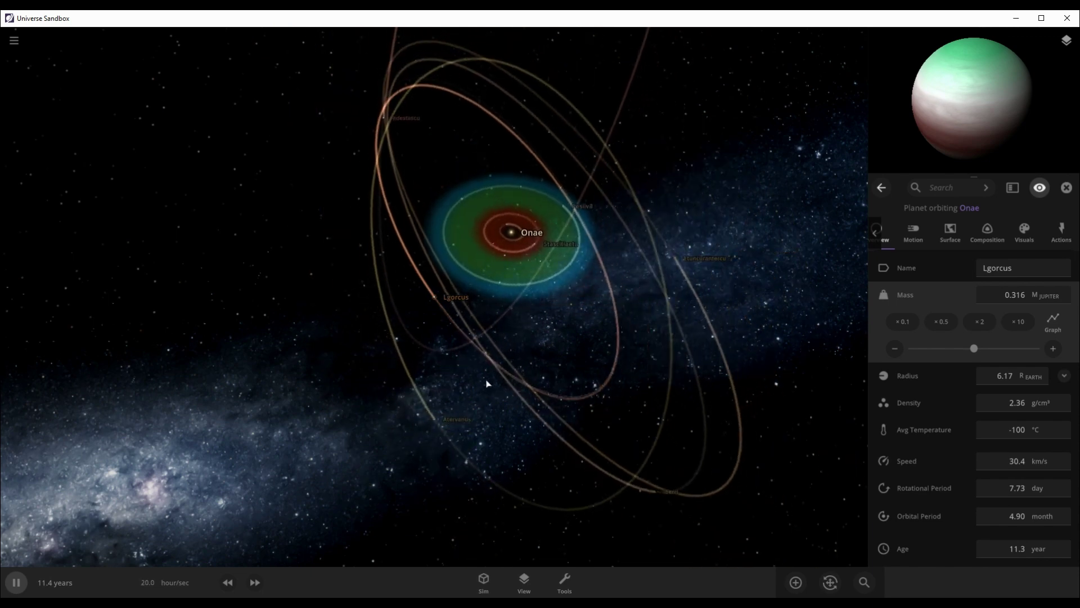
drag(518, 384, 396, 352)
scroll(396, 352, down, 5)
drag(532, 444, 503, 418)
click(450, 381)
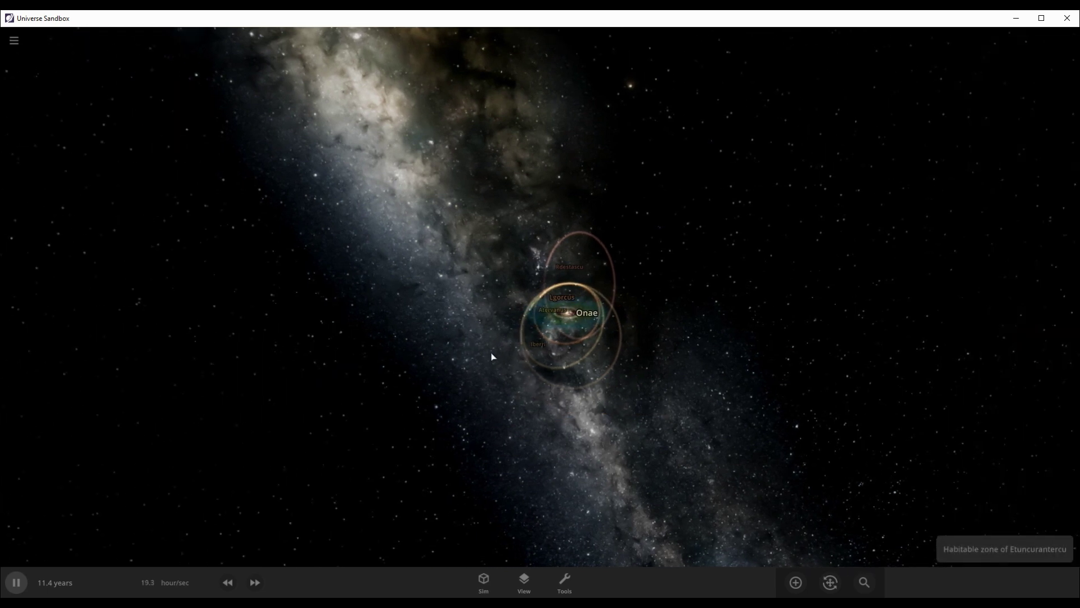
scroll(558, 372, up, 5)
scroll(558, 374, down, 3)
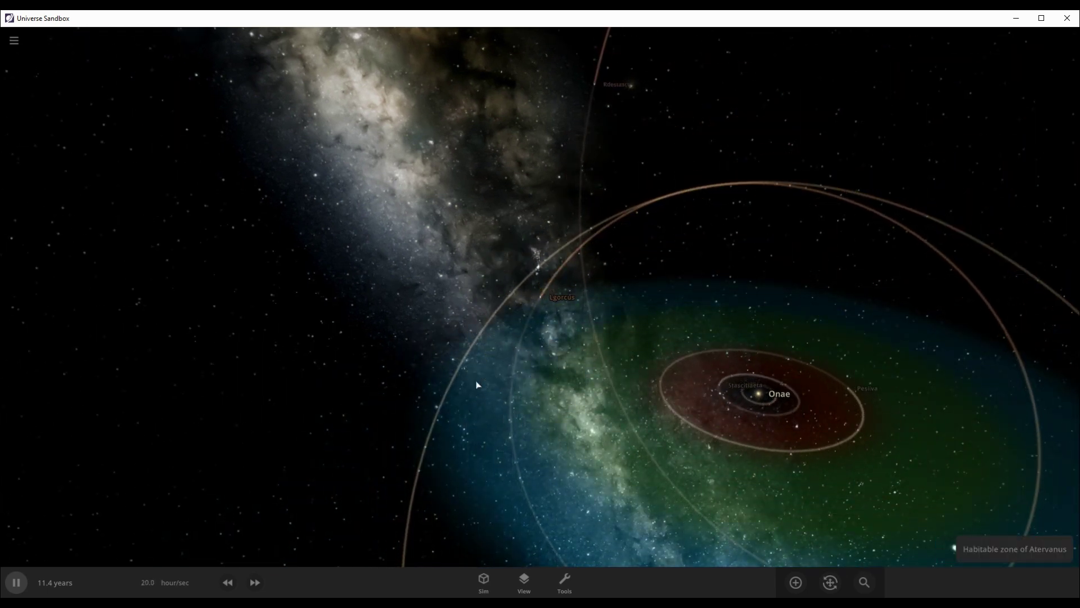
scroll(476, 385, down, 3)
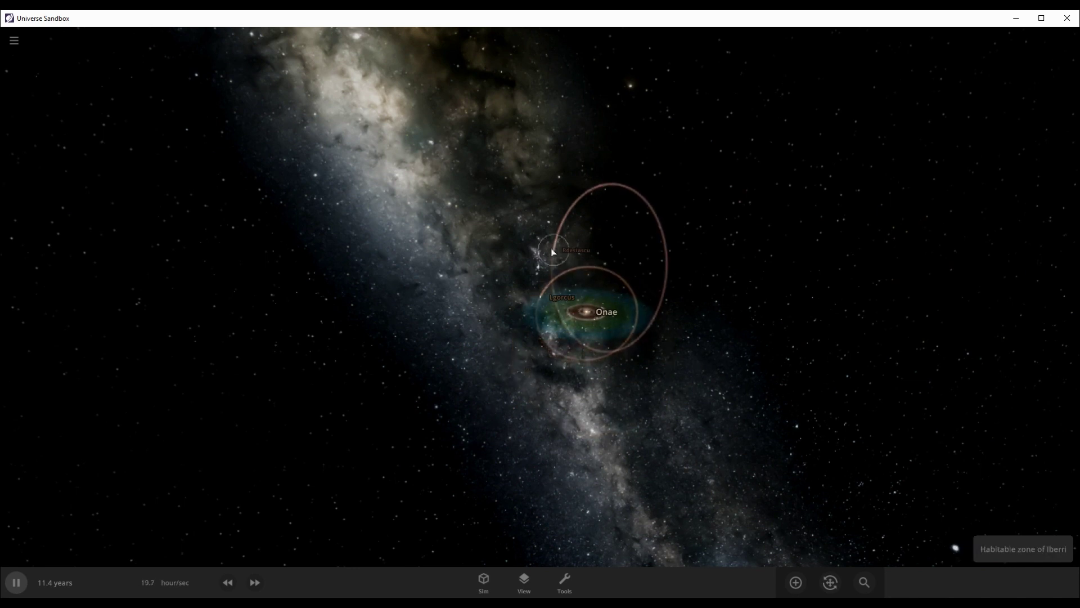
- Focus on Lgorcus and set its mass to 12 Jupiter masses
double_click(538, 307)
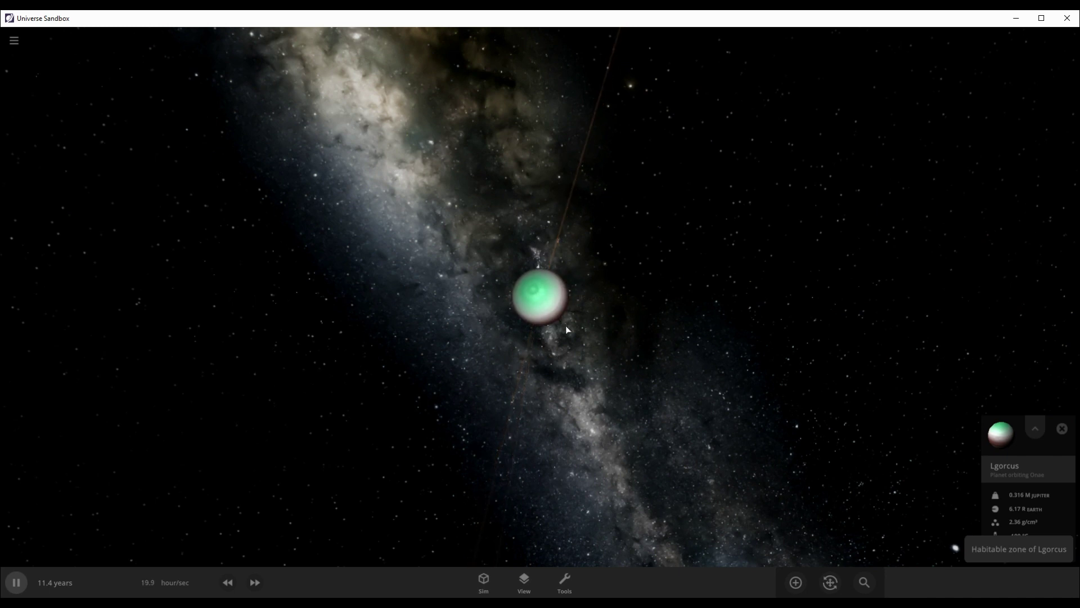
click(1011, 508)
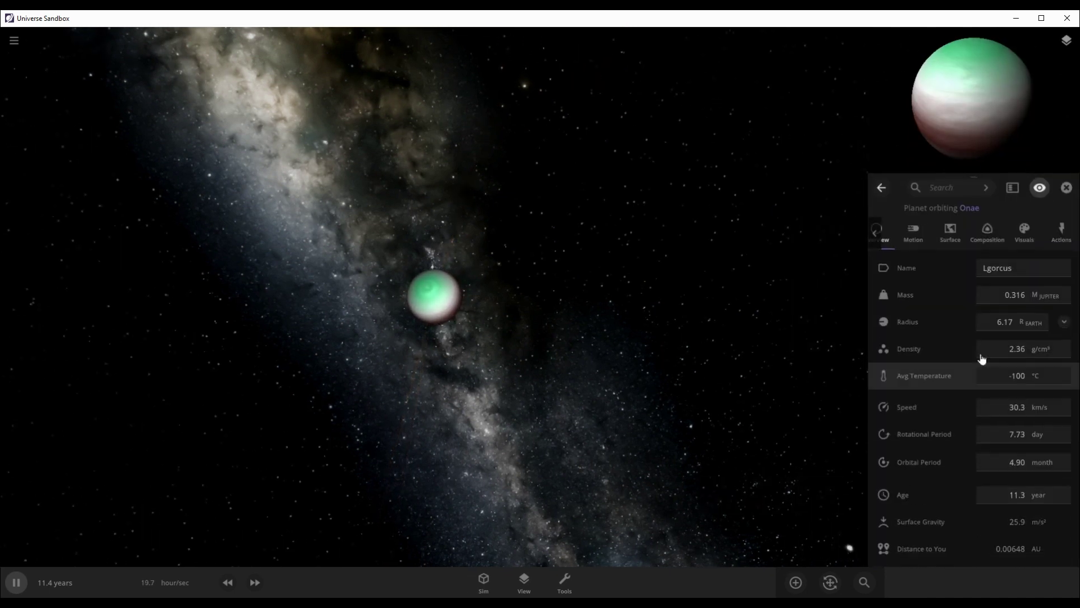
click(997, 298)
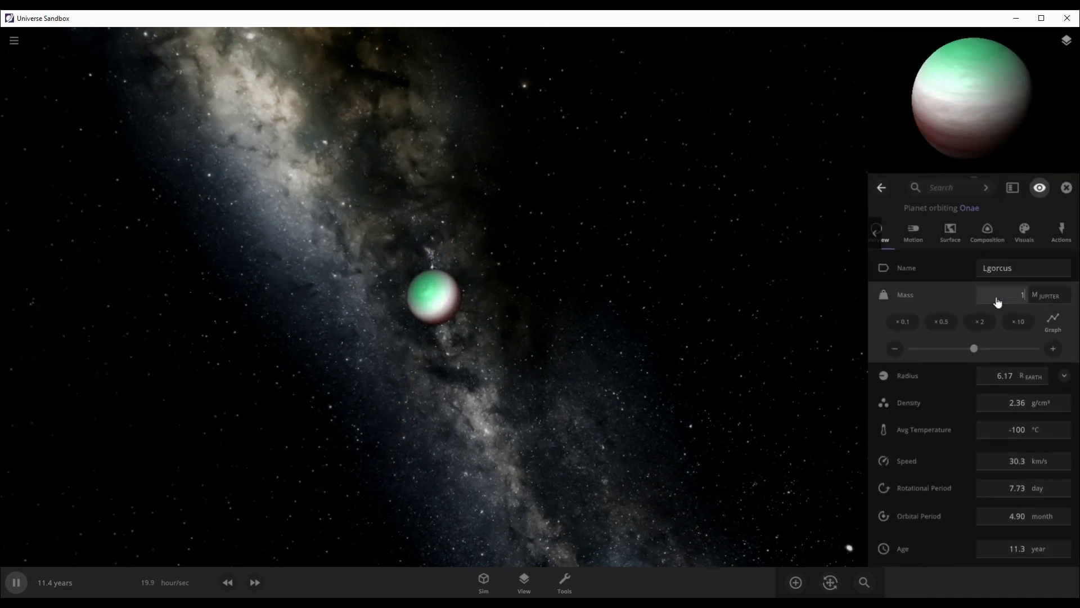
key(Return)
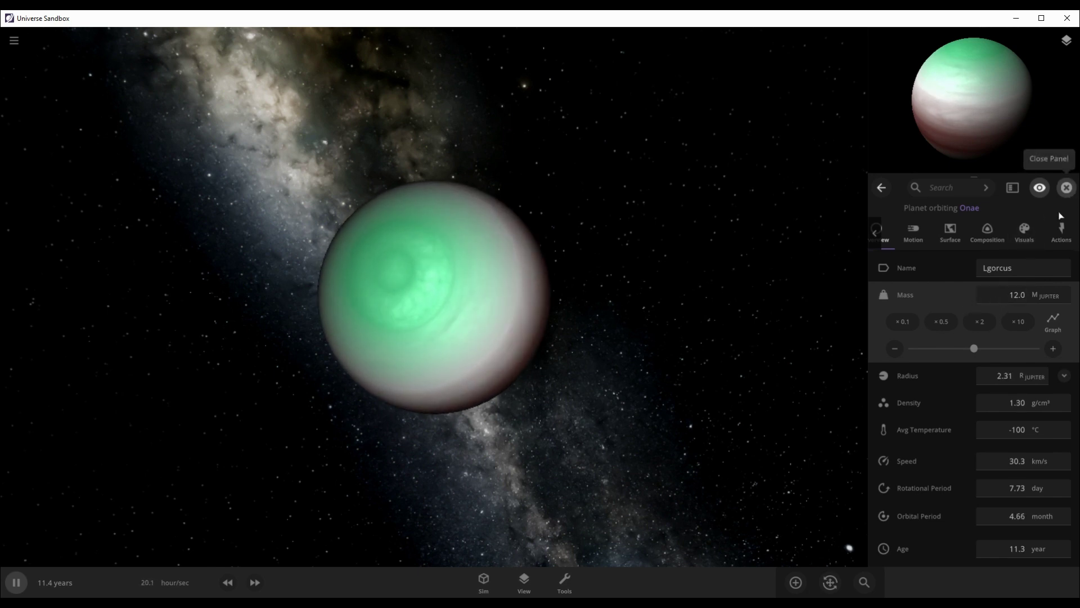
click(1066, 188)
- Place a new series of random moons around Lgorcus in Binary mode, from close orbits out to about 0.0275 AU
click(796, 583)
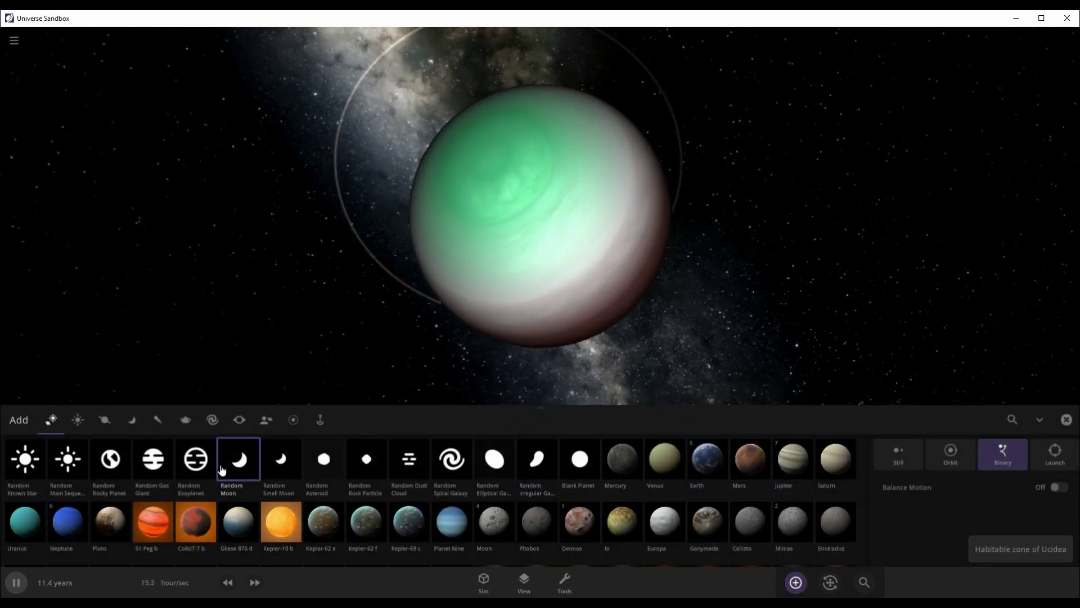
scroll(386, 309, down, 5)
drag(383, 313, 428, 246)
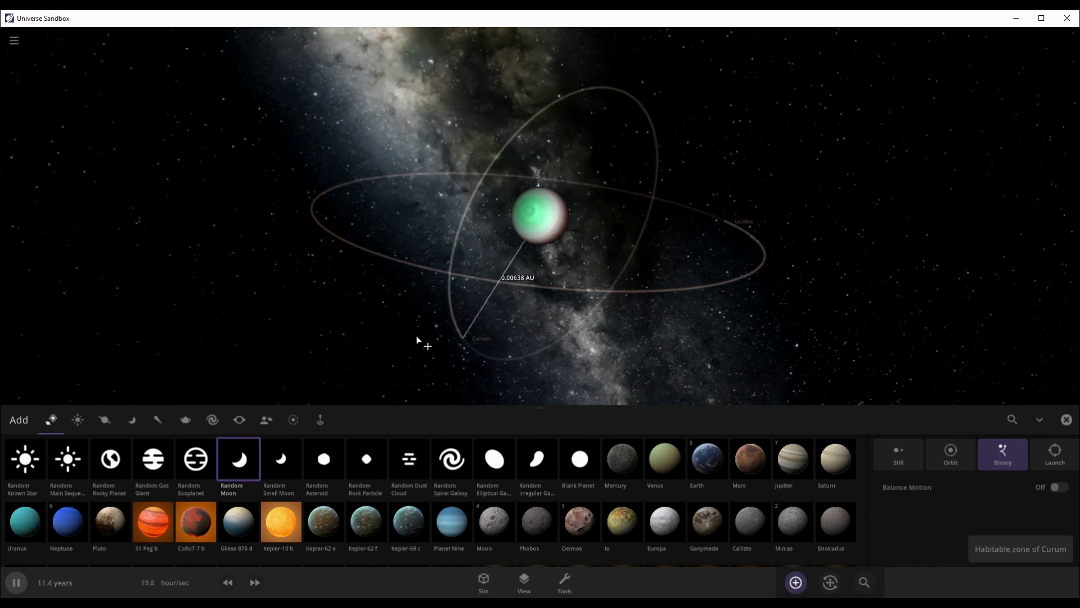
right_drag(502, 249, 458, 328)
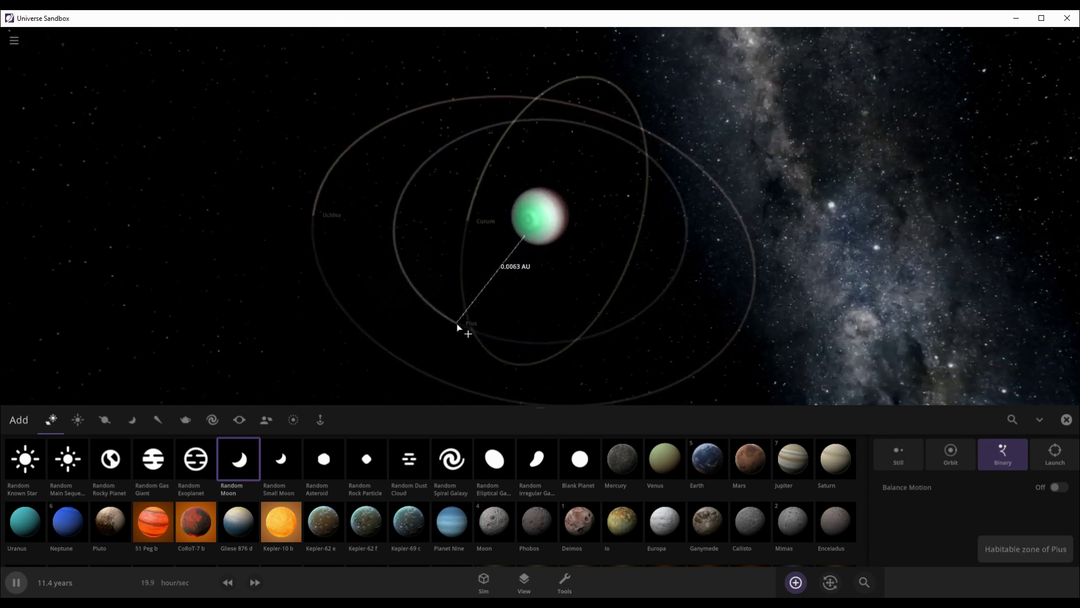
scroll(440, 328, down, 4)
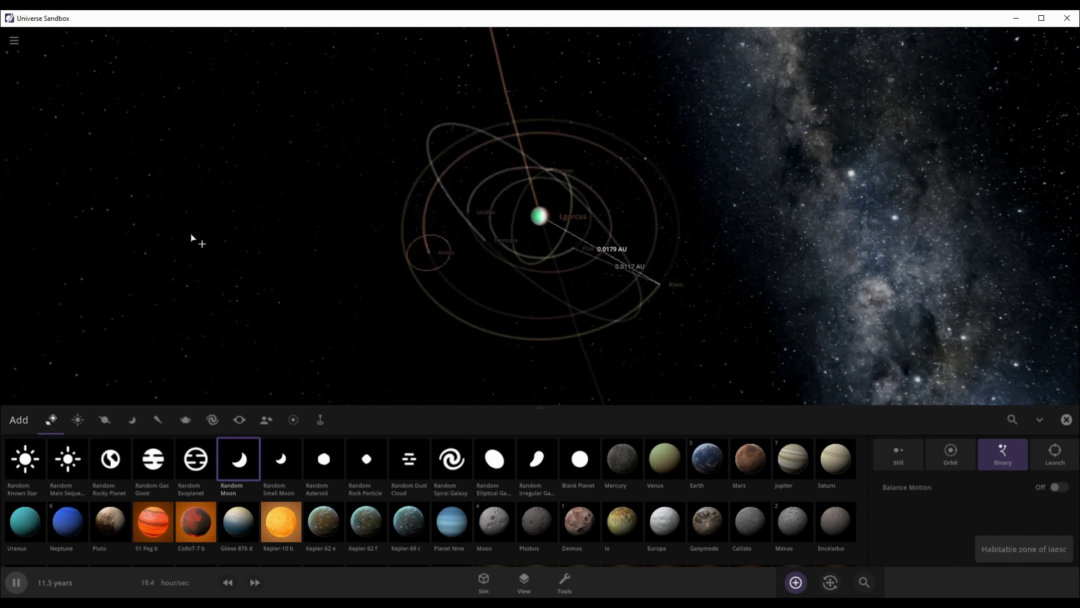
scroll(272, 327, up, 3)
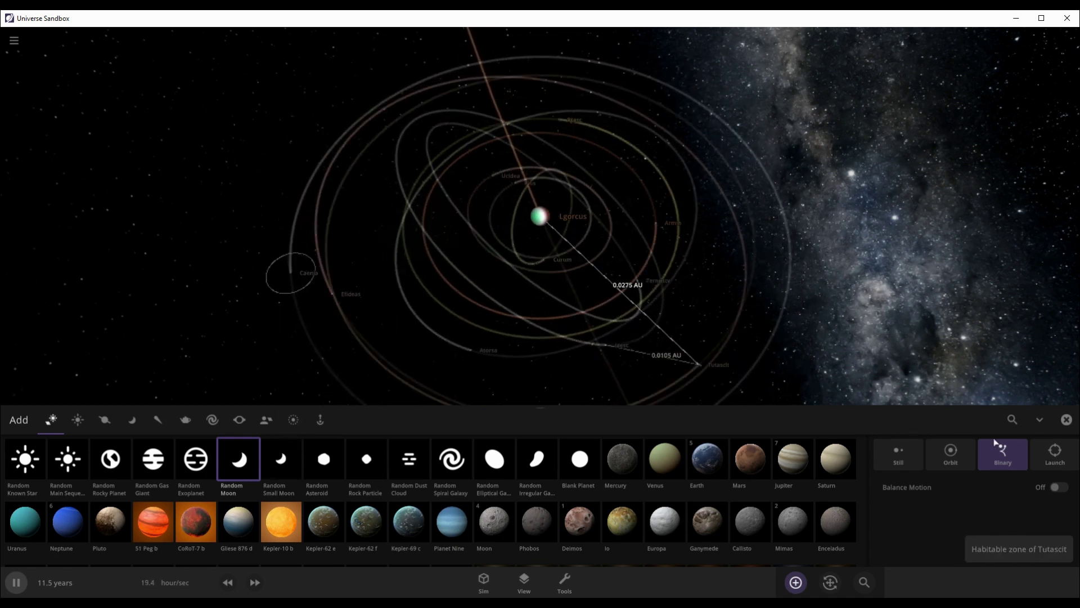
click(1066, 419)
- Speed the simulation up to about 2 years per second to test the stability of the new moons
scroll(667, 366, down, 4)
scroll(661, 367, down, 2)
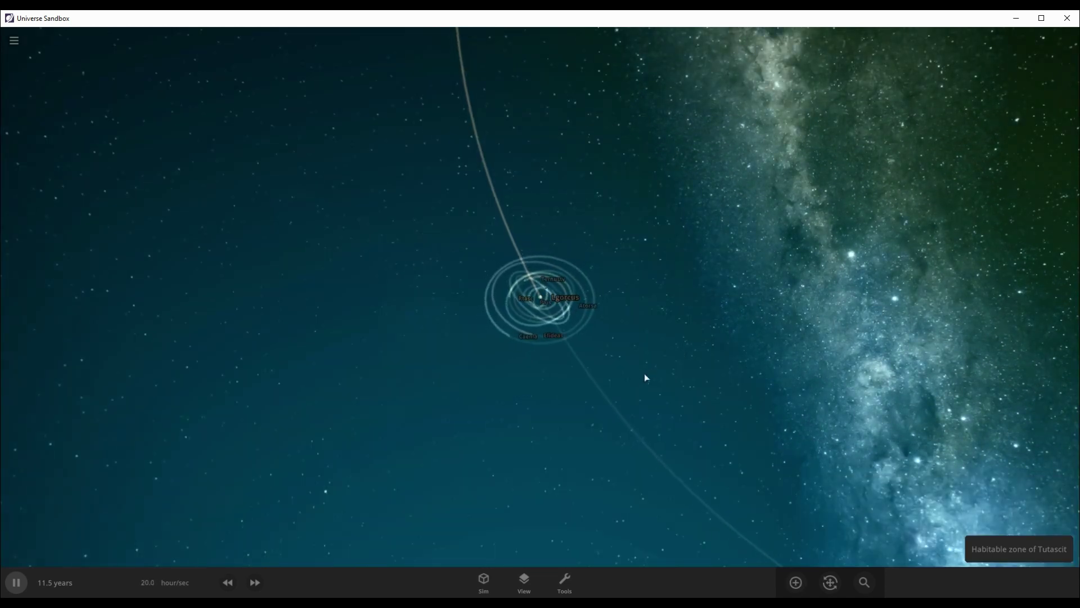
click(260, 583)
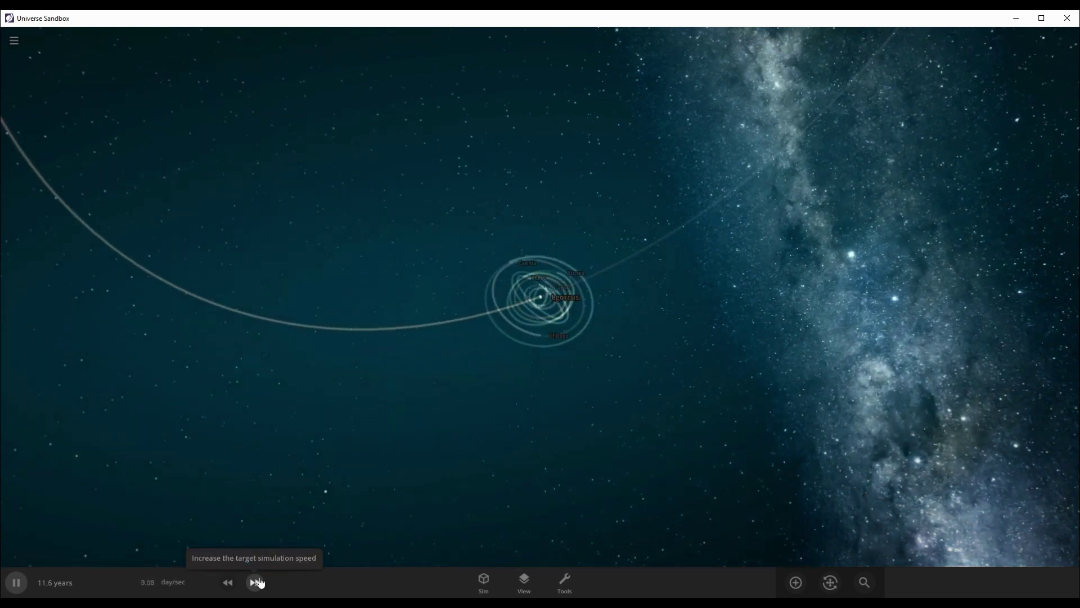
click(255, 582)
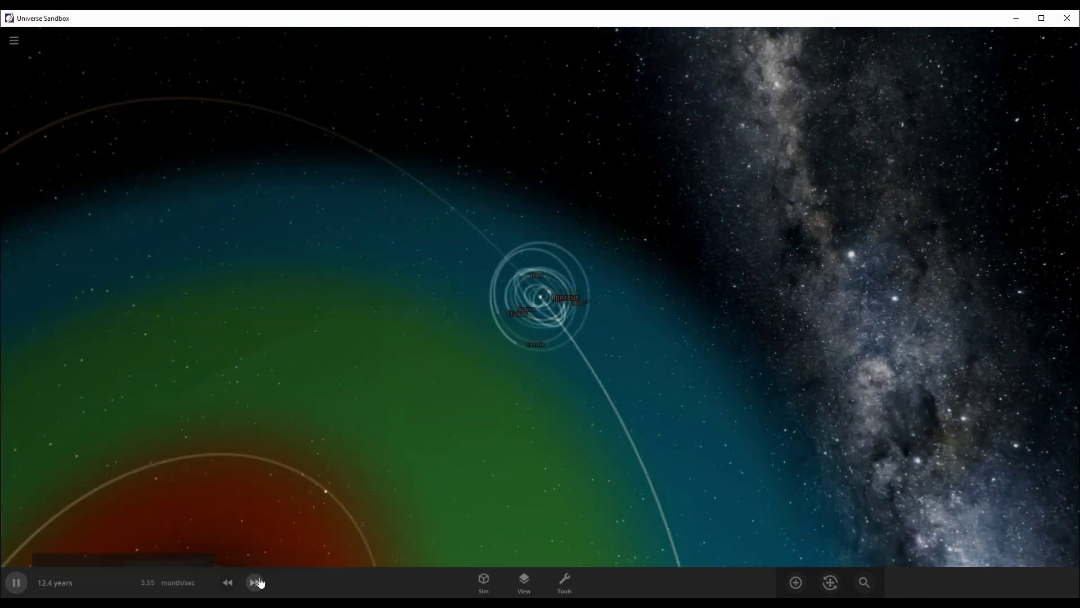
click(256, 583)
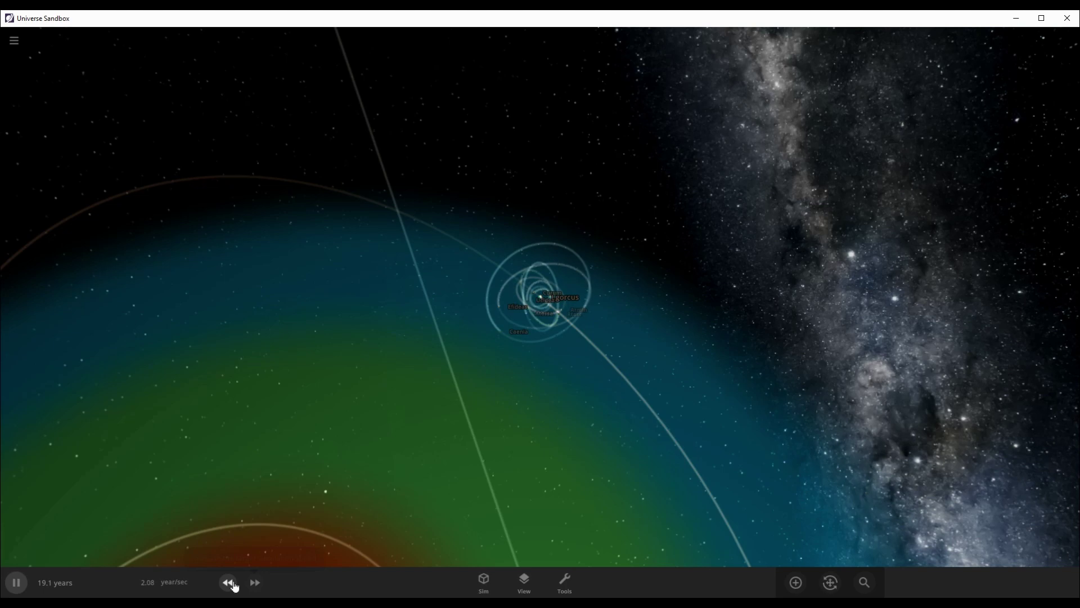
- Slow the simulation down to about 1.4 days per second
click(228, 583)
click(229, 583)
click(233, 586)
click(231, 582)
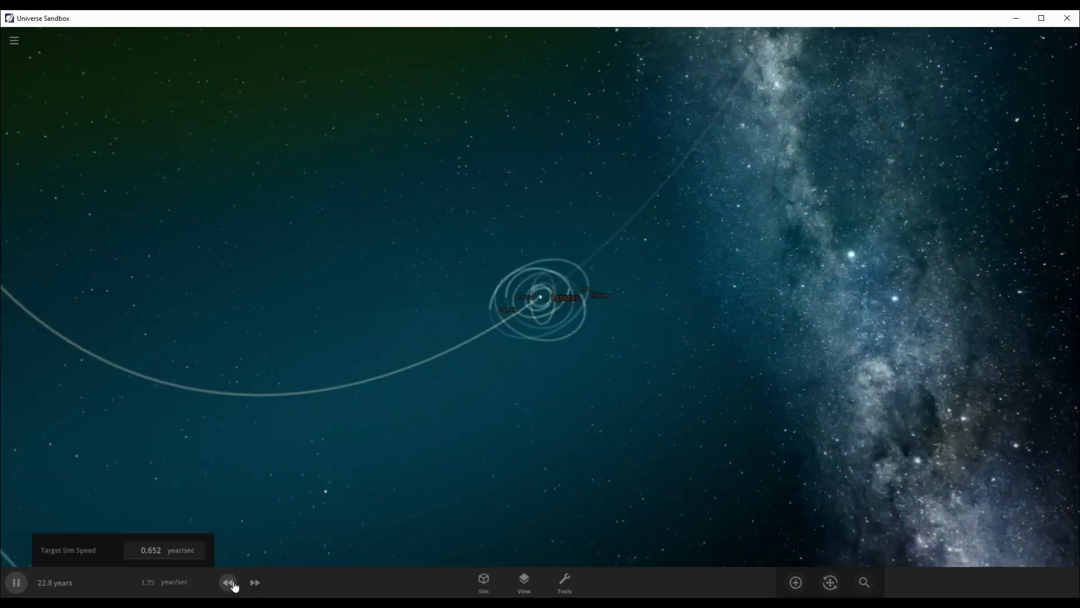
click(232, 582)
click(232, 583)
click(232, 583)
click(233, 585)
click(234, 585)
- Check the whole Onae system for moons that escaped from Lgorcus and delete them
scroll(598, 326, down, 5)
scroll(600, 327, down, 5)
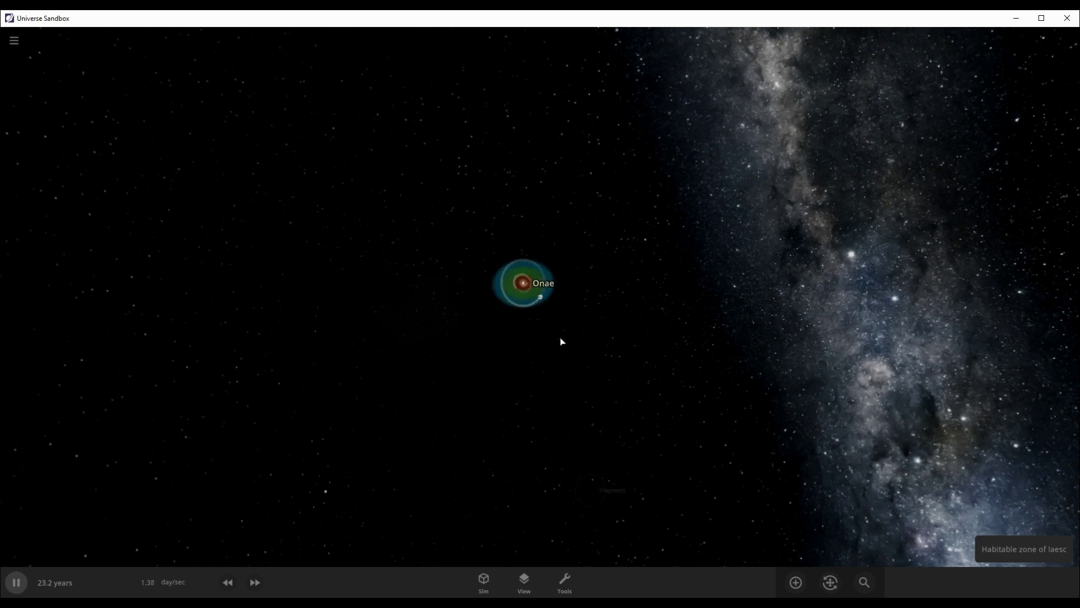
scroll(561, 341, up, 5)
scroll(561, 342, down, 5)
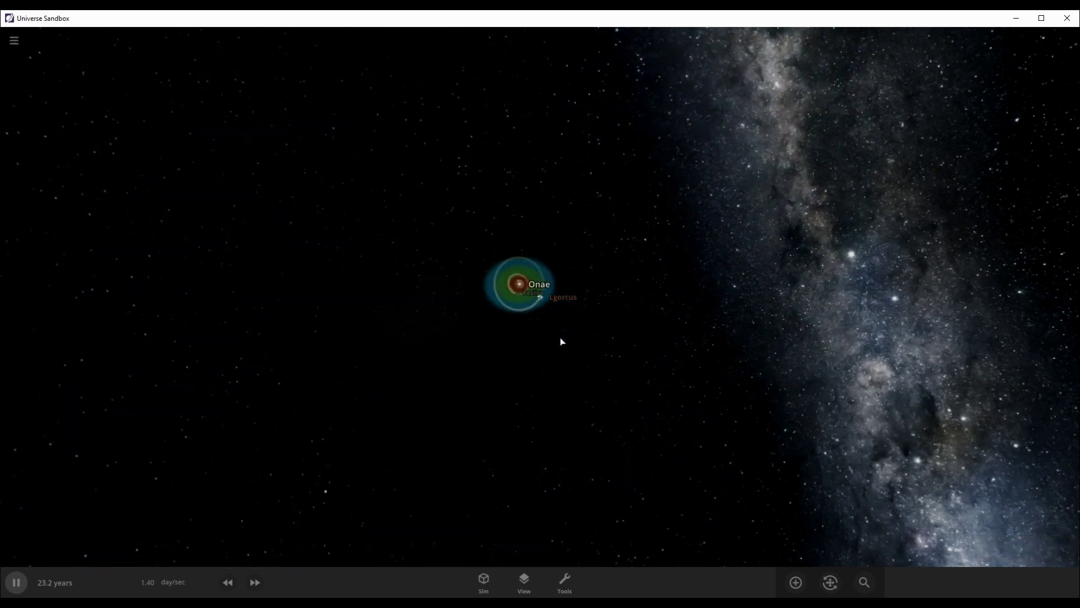
scroll(561, 342, up, 5)
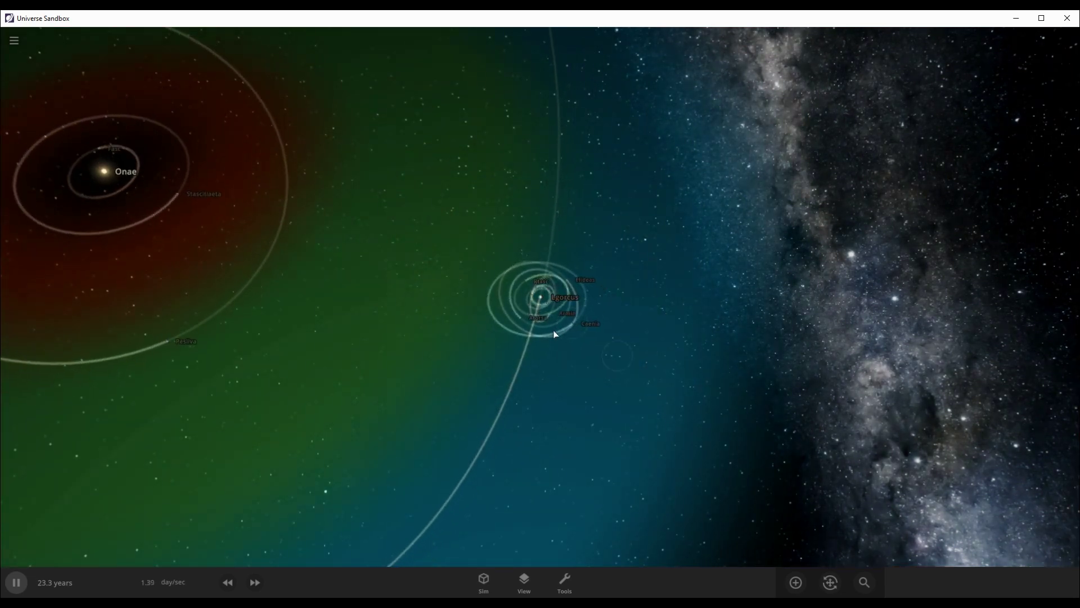
- Select Lgorcus and add a Ring 2-4 radii particle ring around it
scroll(561, 336, up, 5)
scroll(554, 333, down, 3)
click(556, 318)
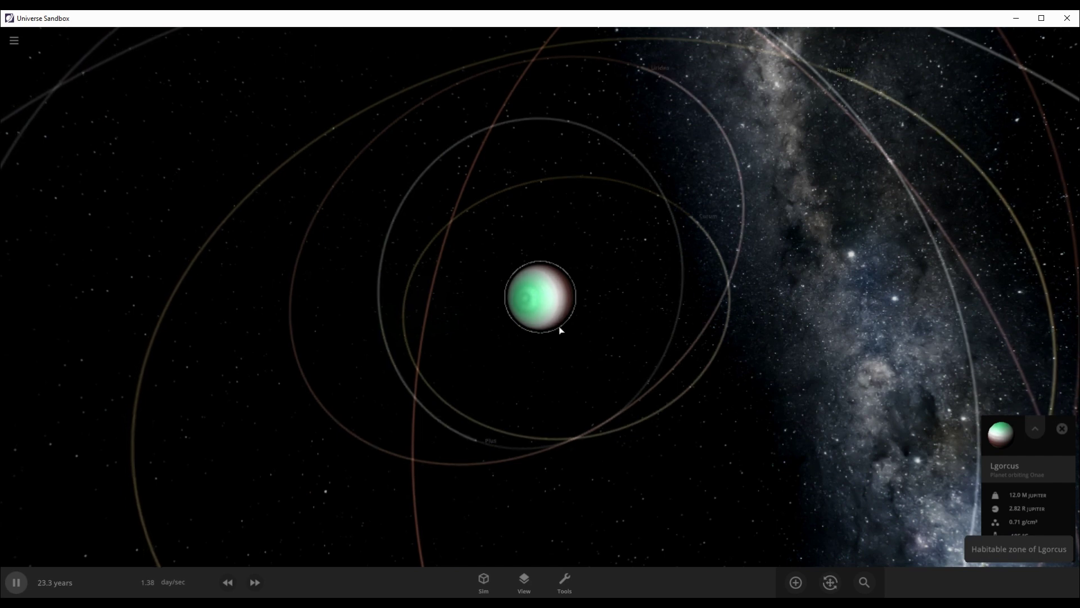
click(795, 591)
click(294, 420)
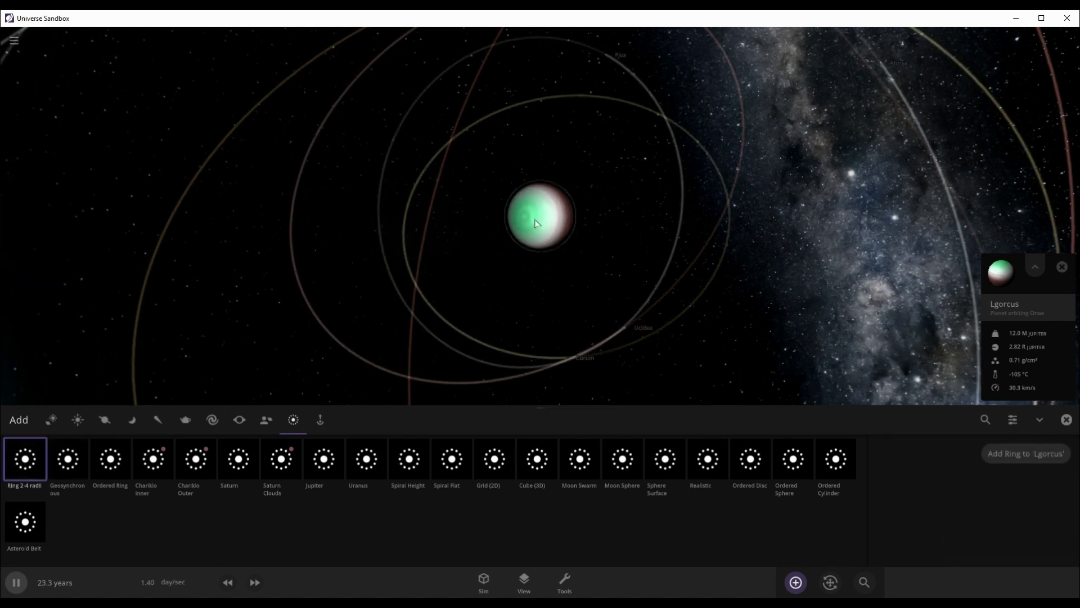
click(1012, 464)
click(1065, 420)
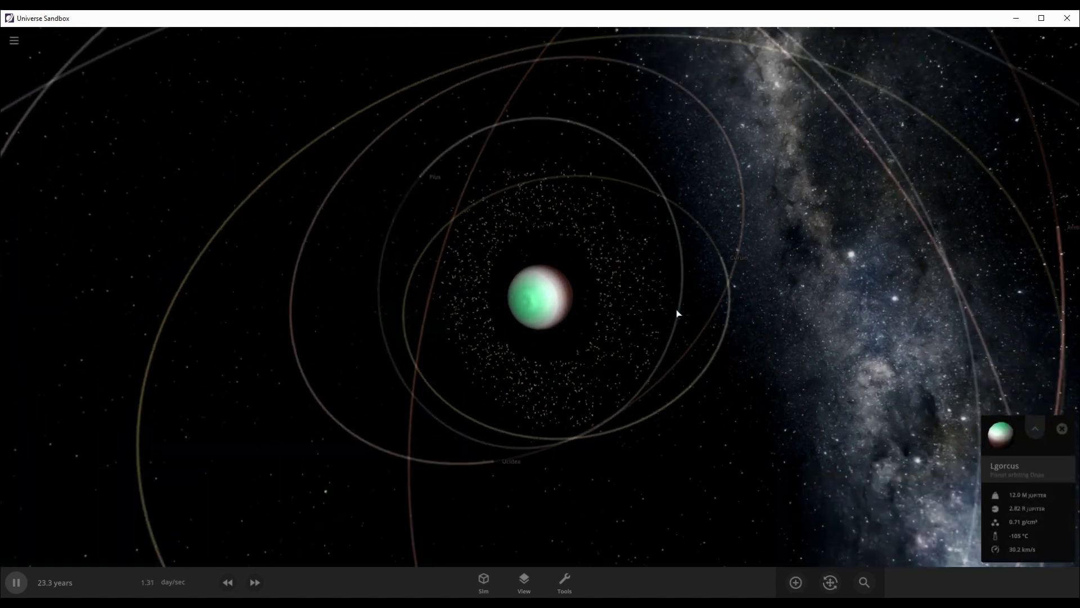
- Examine the ringed Lgorcus with its moons and its orbit around Onae from different angles
scroll(579, 289, down, 10)
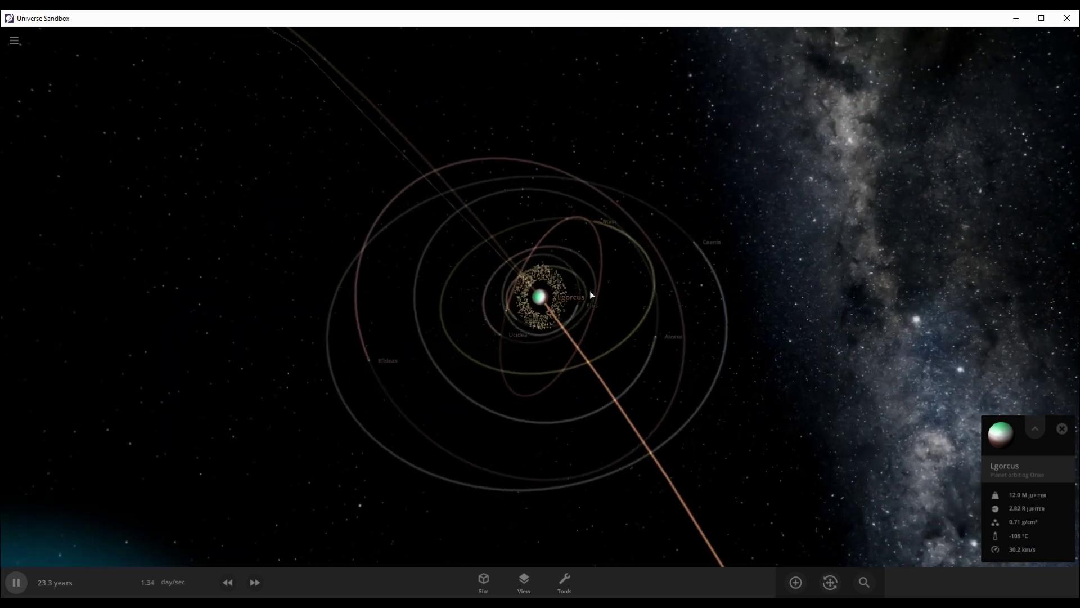
drag(590, 295, 378, 202)
scroll(557, 290, down, 5)
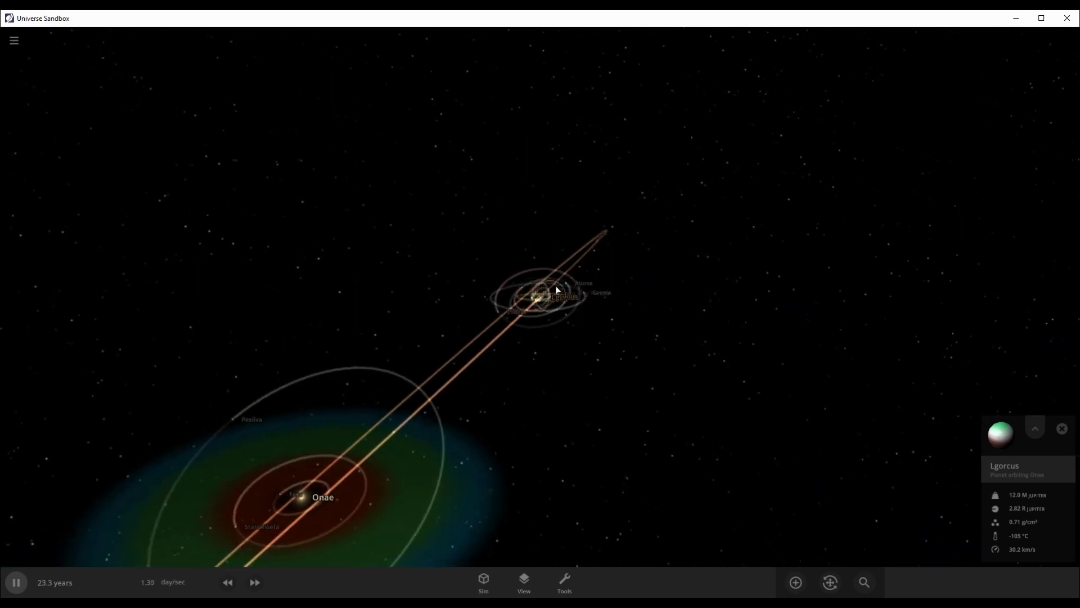
scroll(554, 303, down, 5)
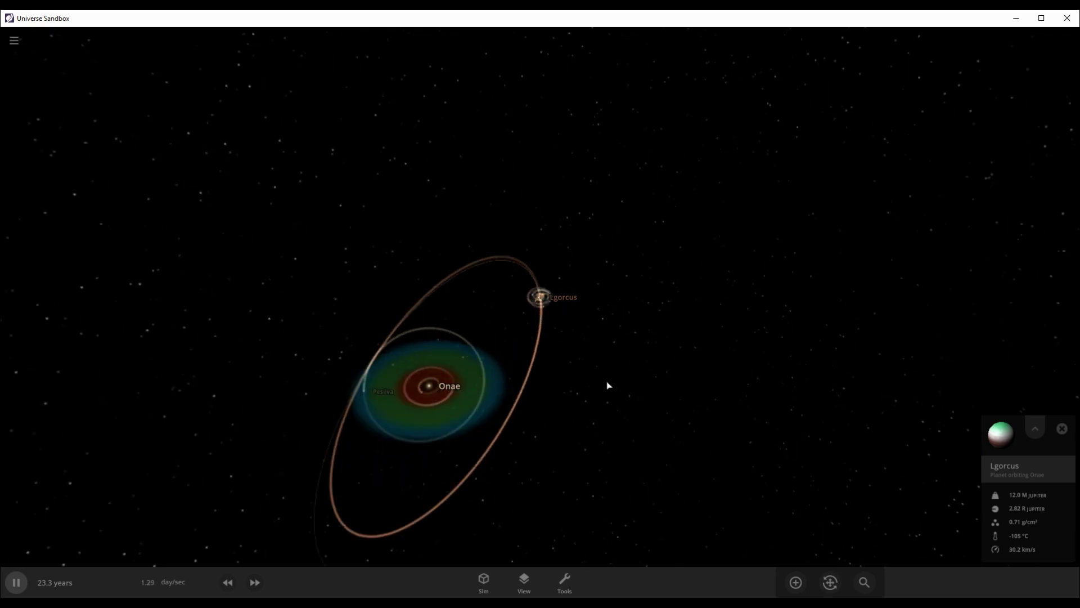
- Speed the simulation up to about 10 days per second around Lgorcus's orbit of Onae, and slow it to about 6 hours per second
scroll(608, 386, up, 5)
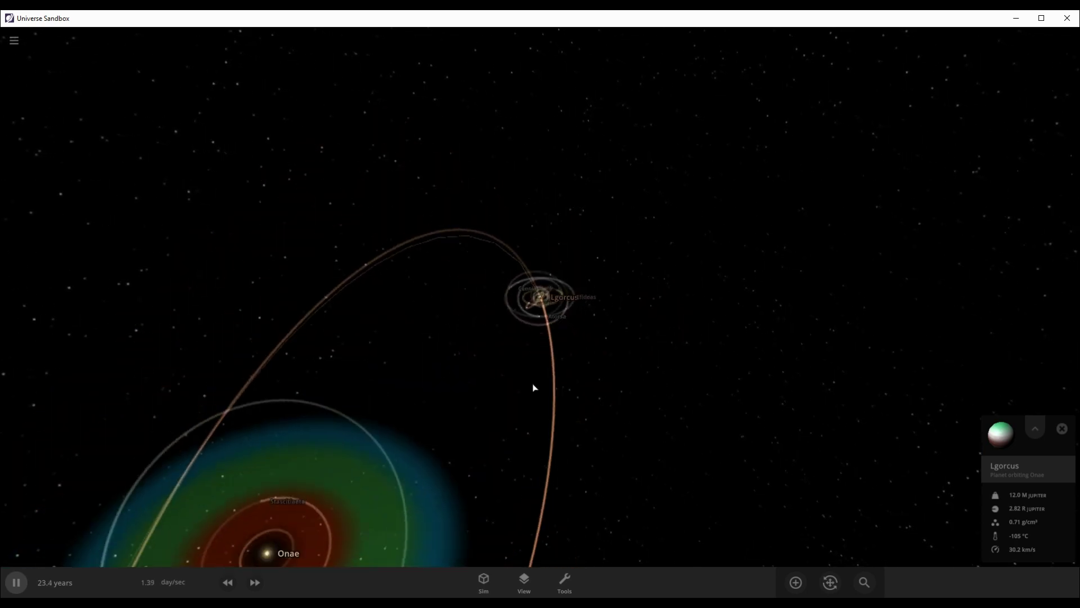
drag(534, 388, 485, 433)
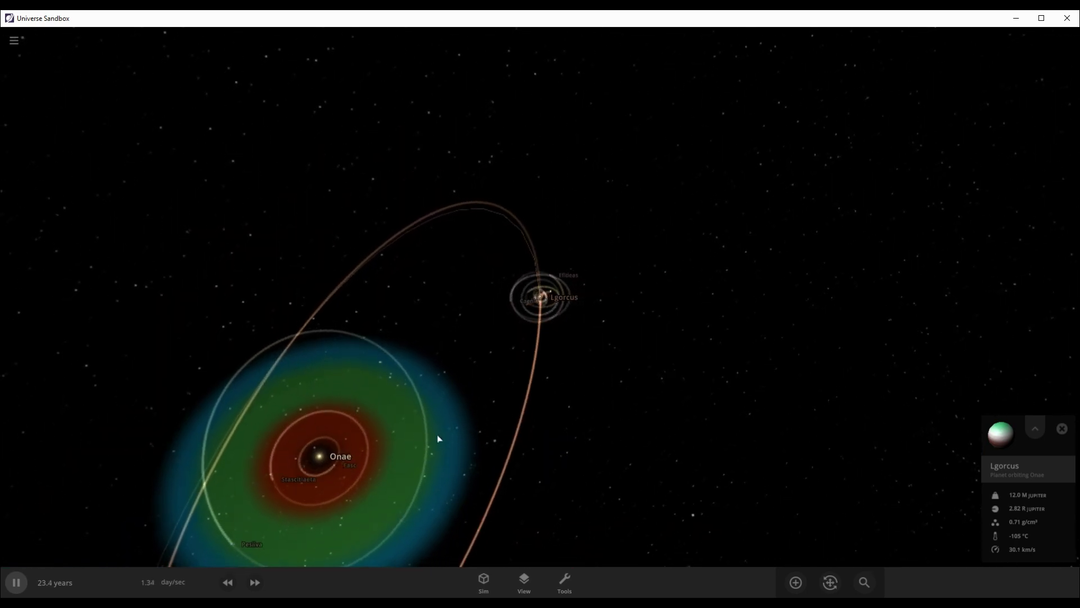
scroll(440, 437, down, 5)
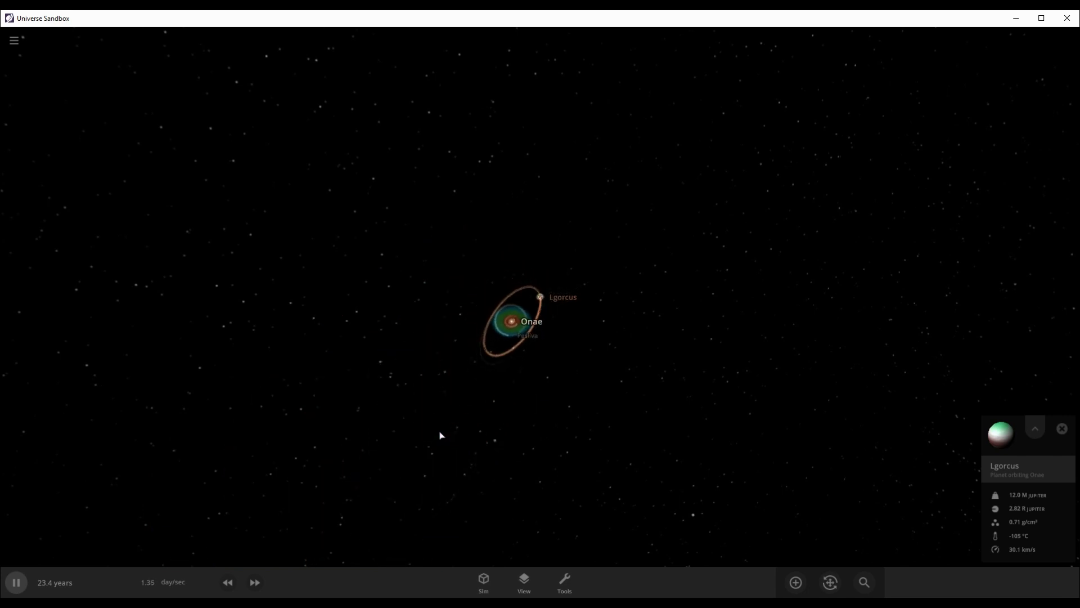
scroll(440, 435, up, 5)
scroll(442, 435, down, 3)
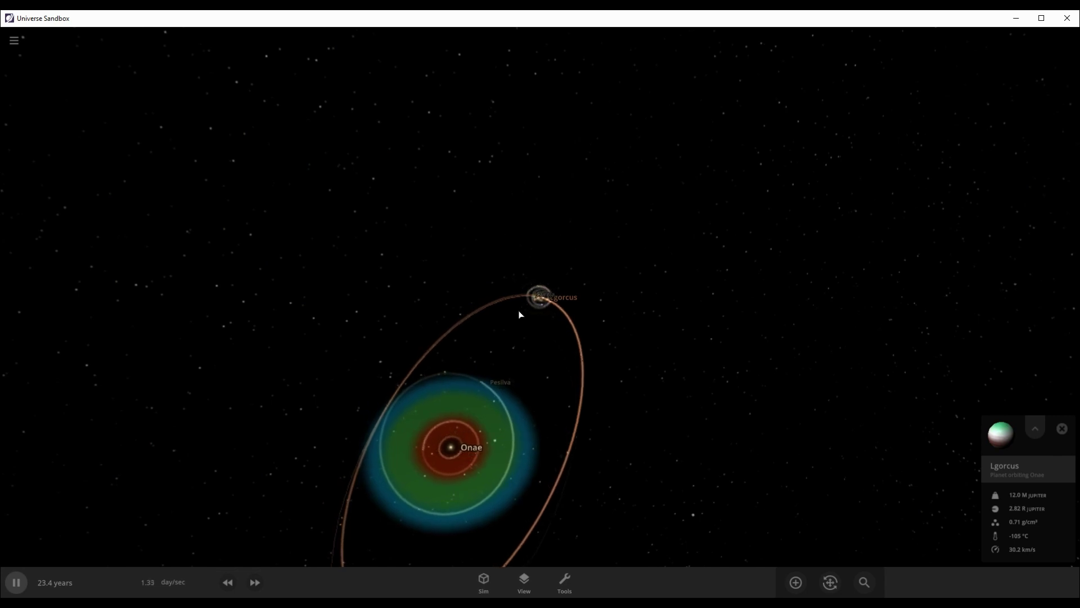
click(256, 582)
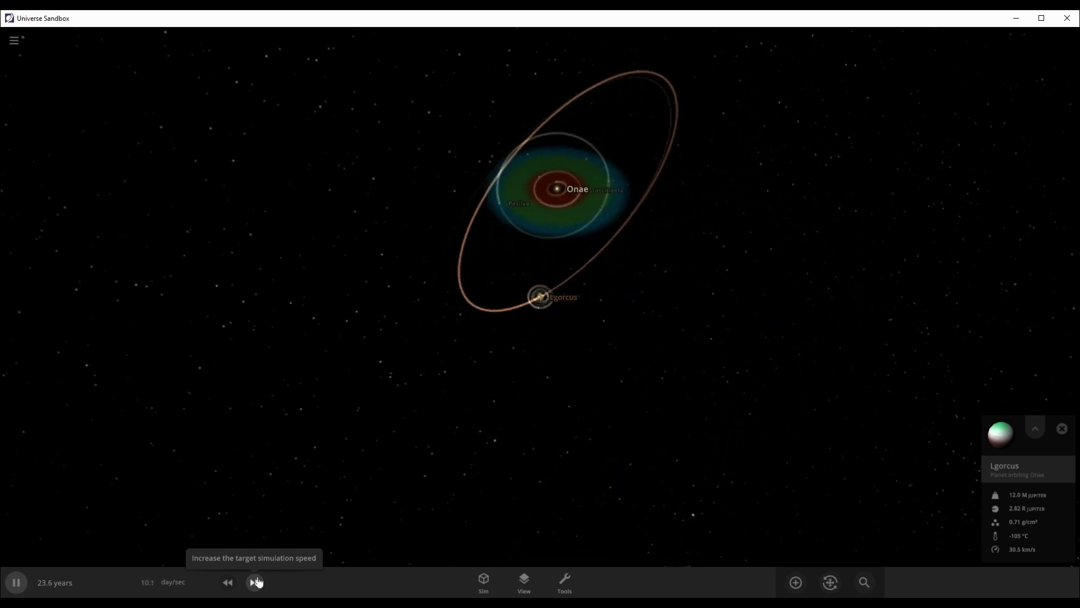
click(225, 584)
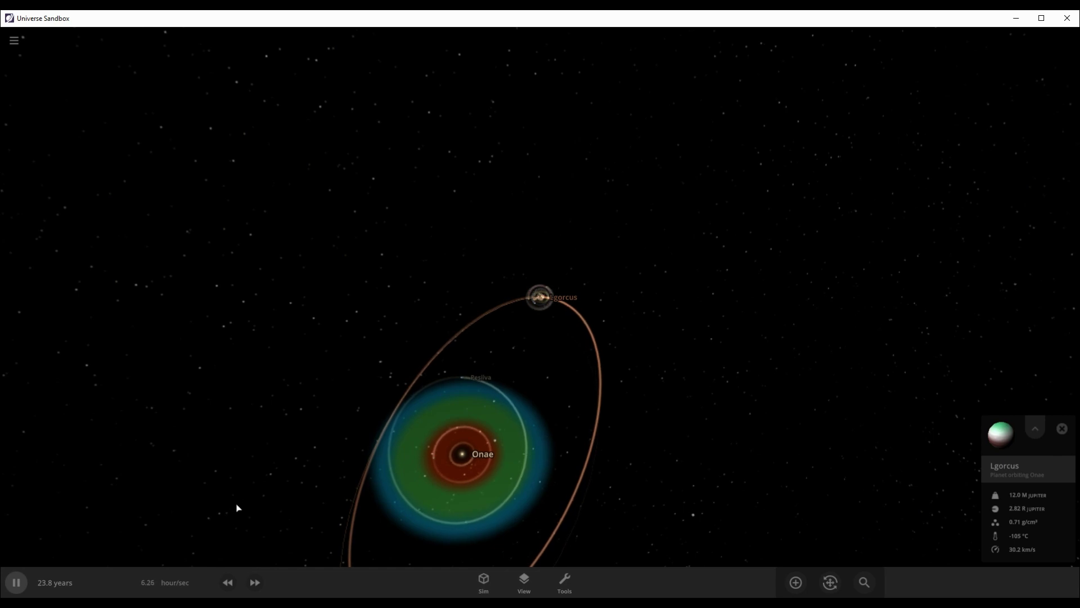
- Examine Lgorcus's particle ring and the orbits of its surrounding moons up close
scroll(512, 352, down, 1)
scroll(495, 360, down, 5)
scroll(490, 364, up, 15)
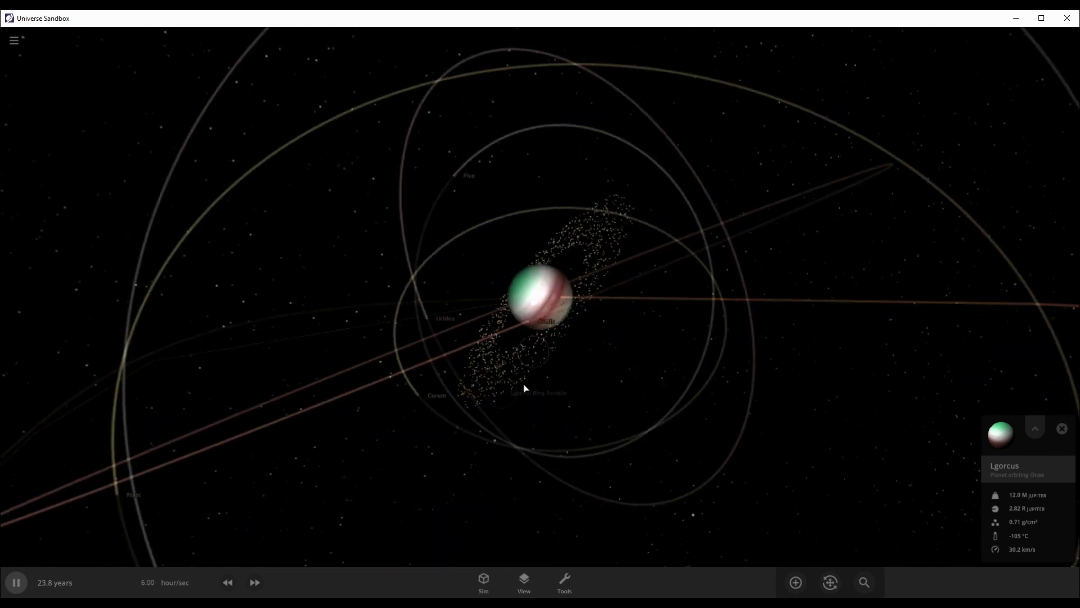
scroll(524, 388, down, 5)
scroll(526, 389, up, 1)
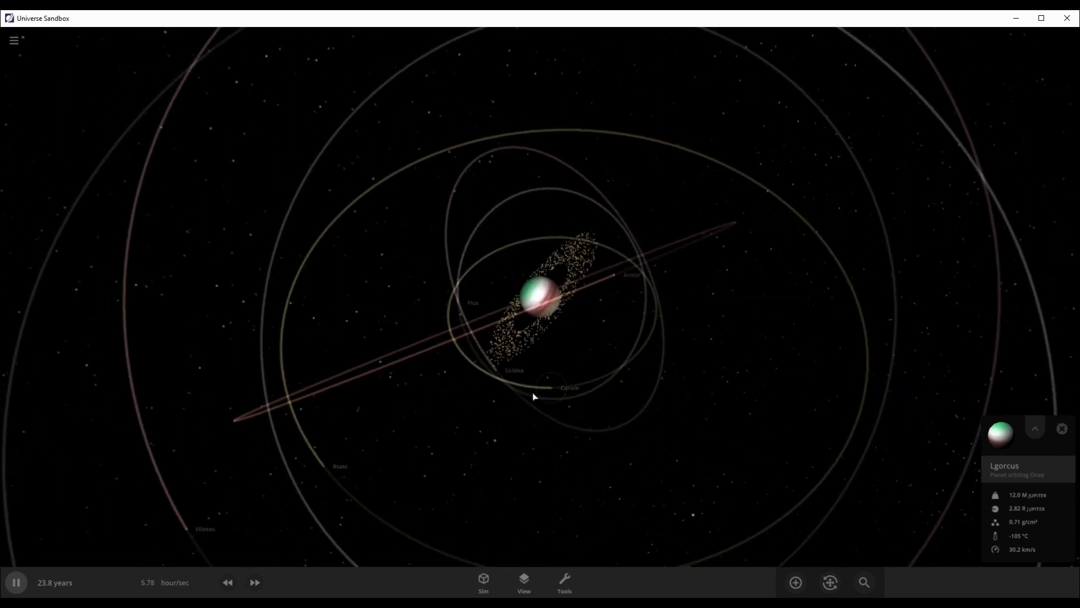